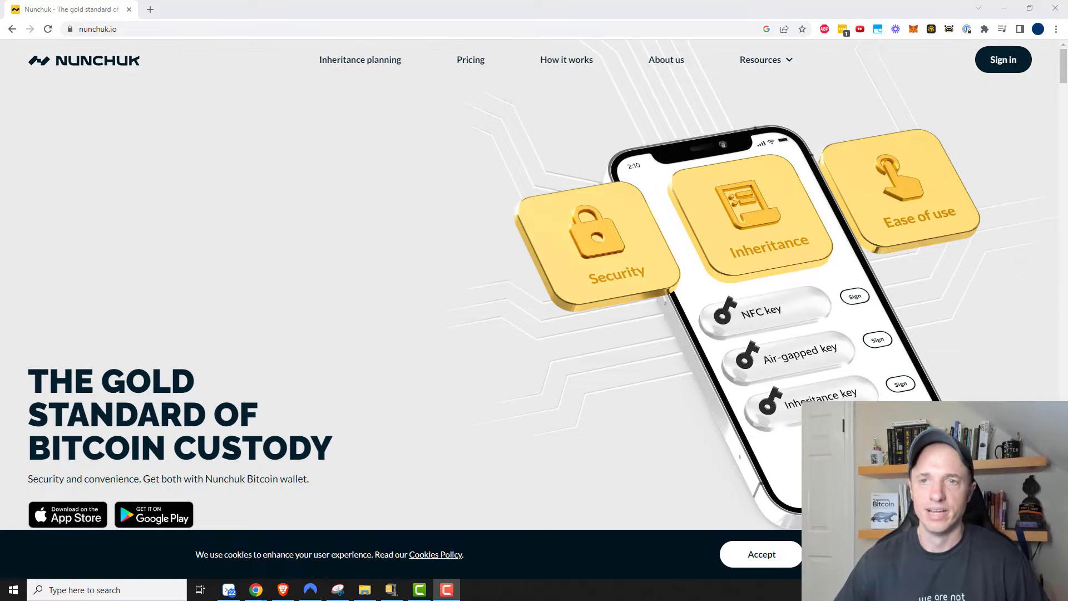
# Step: Scroll nunchuk.io to 'Download our app' and choose the Windows desktop download
pyautogui.moveTo(1065, 75); pyautogui.dragTo(1027, 501)
pyautogui.scroll(-10, 856, 398)
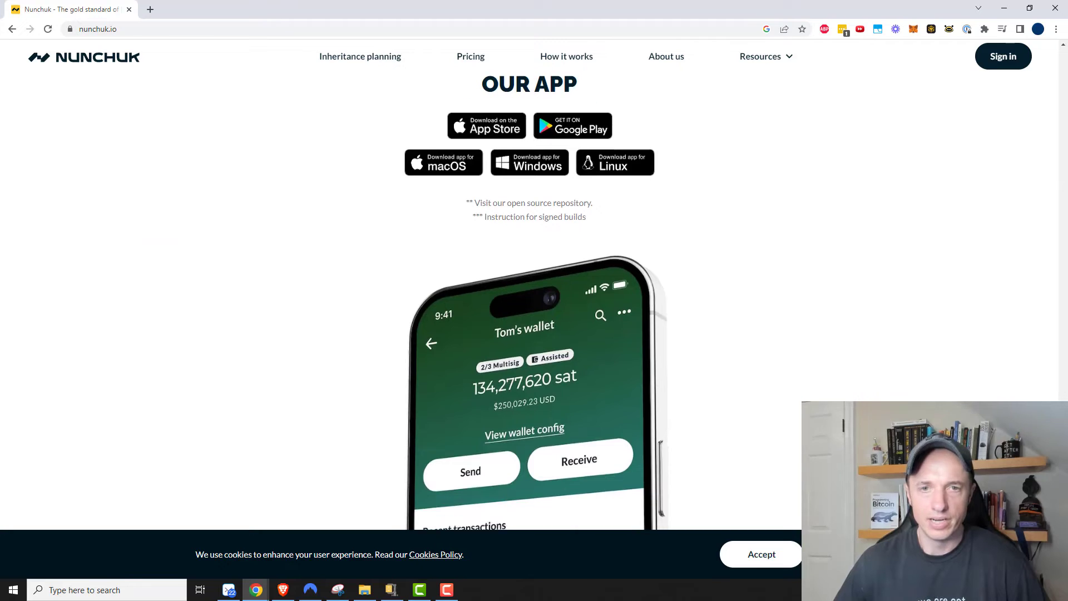
pyautogui.scroll(2, 855, 398)
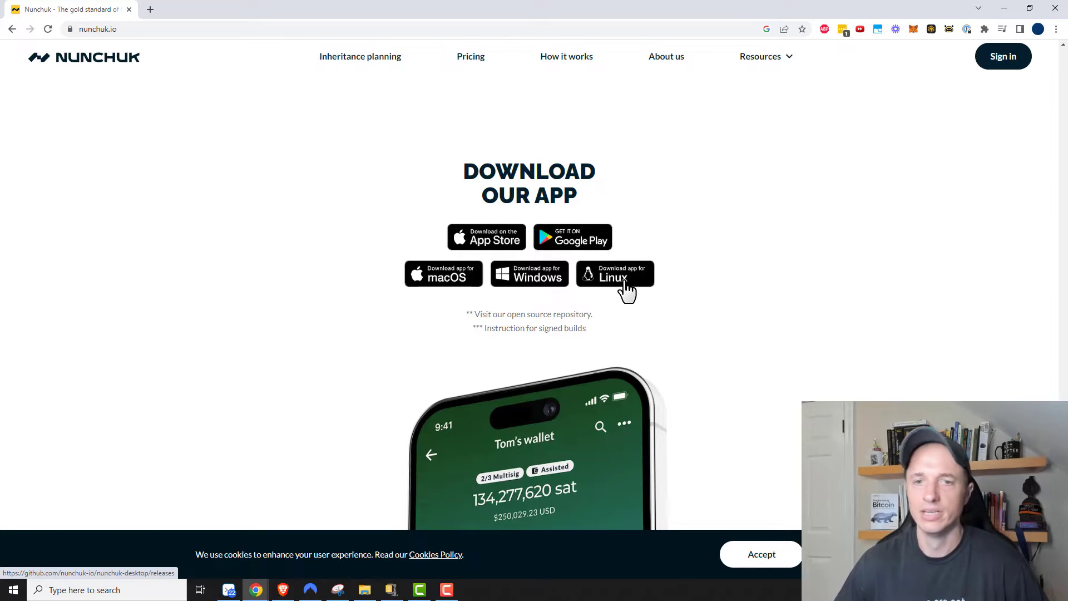
pyautogui.click(539, 277)
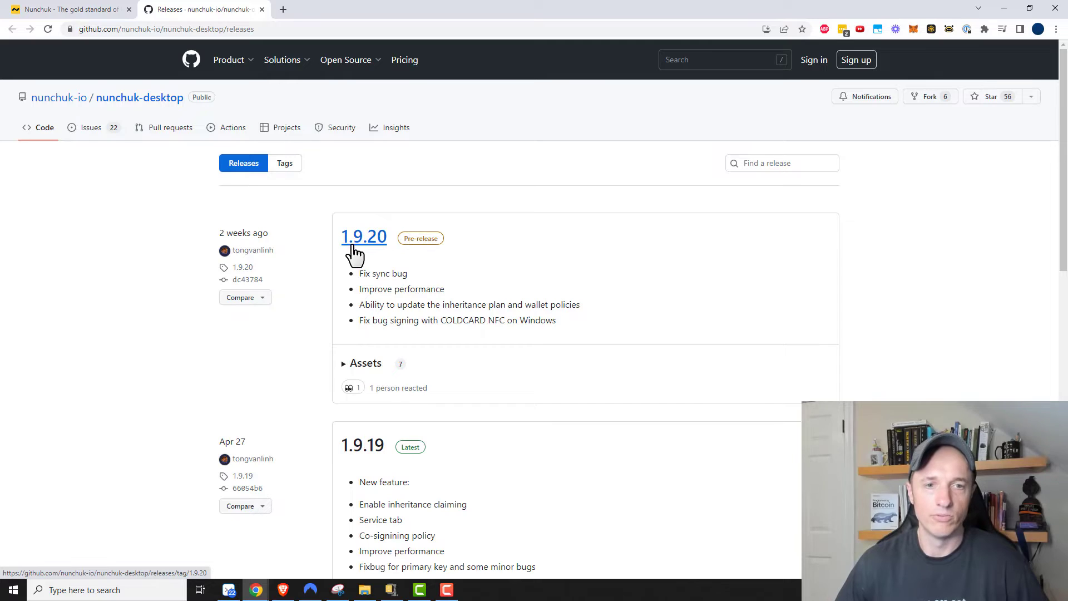
# Step: On the nunchuk-desktop releases page, skip pre-release 1.9.20 and open the 1.9.19 release
pyautogui.moveTo(402, 239); pyautogui.dragTo(444, 243)
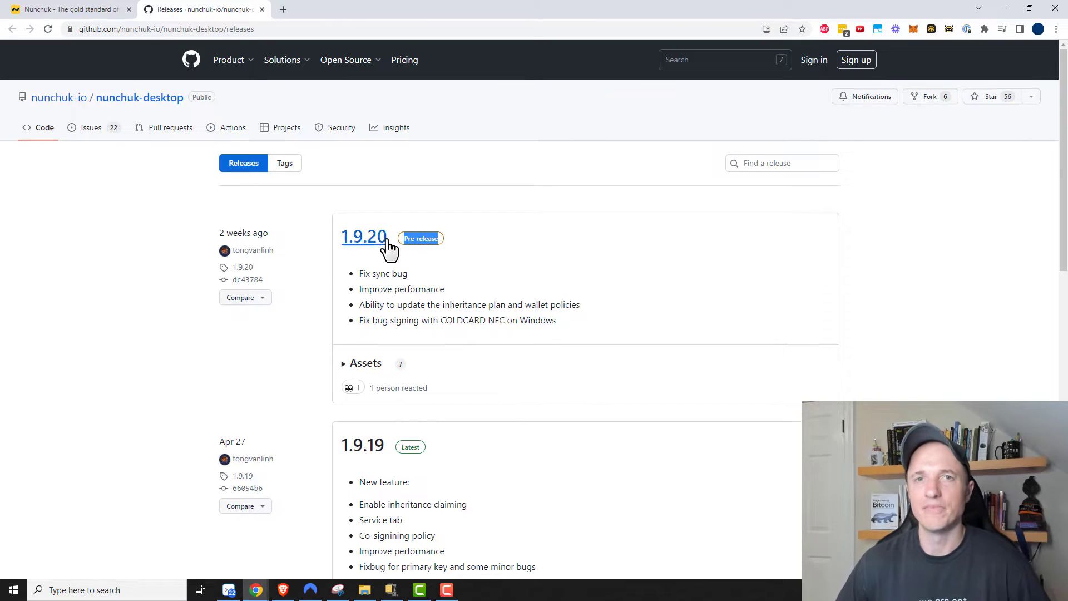
pyautogui.click(452, 239)
pyautogui.scroll(-1, 439, 296)
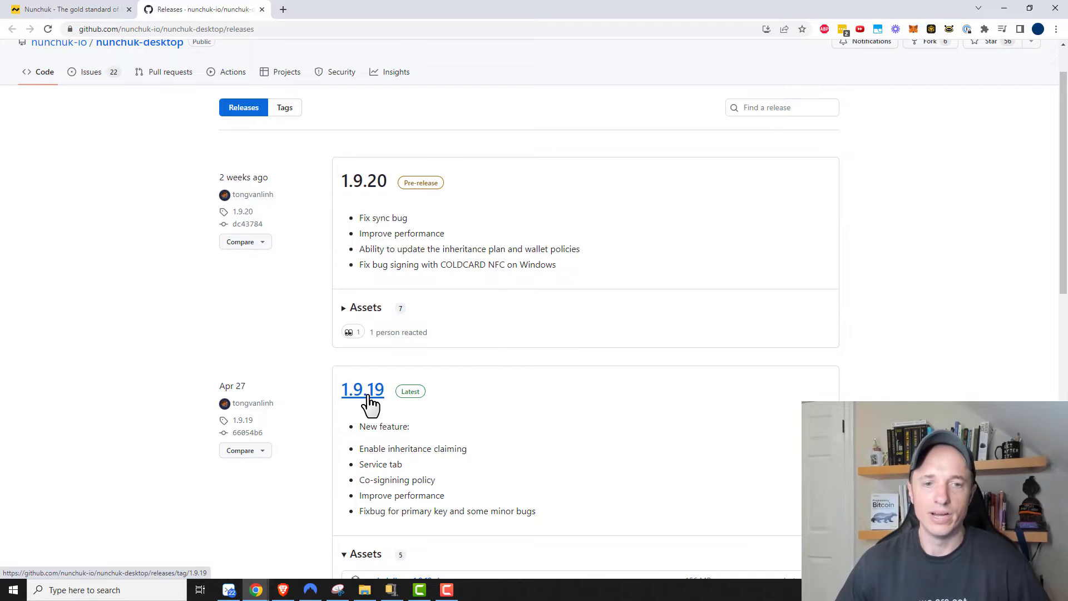
pyautogui.scroll(-1, 372, 404)
pyautogui.click(371, 338)
# Step: Download nunchuk-window-1.9.19.zip from the release assets, save it, and open it
pyautogui.scroll(-1, 372, 346)
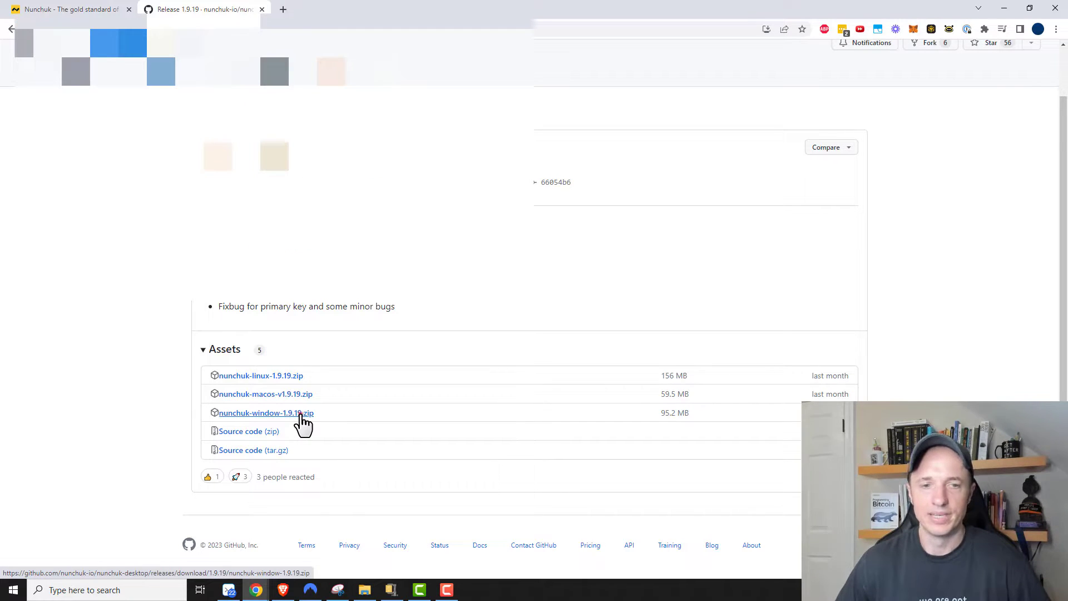
pyautogui.click(301, 415)
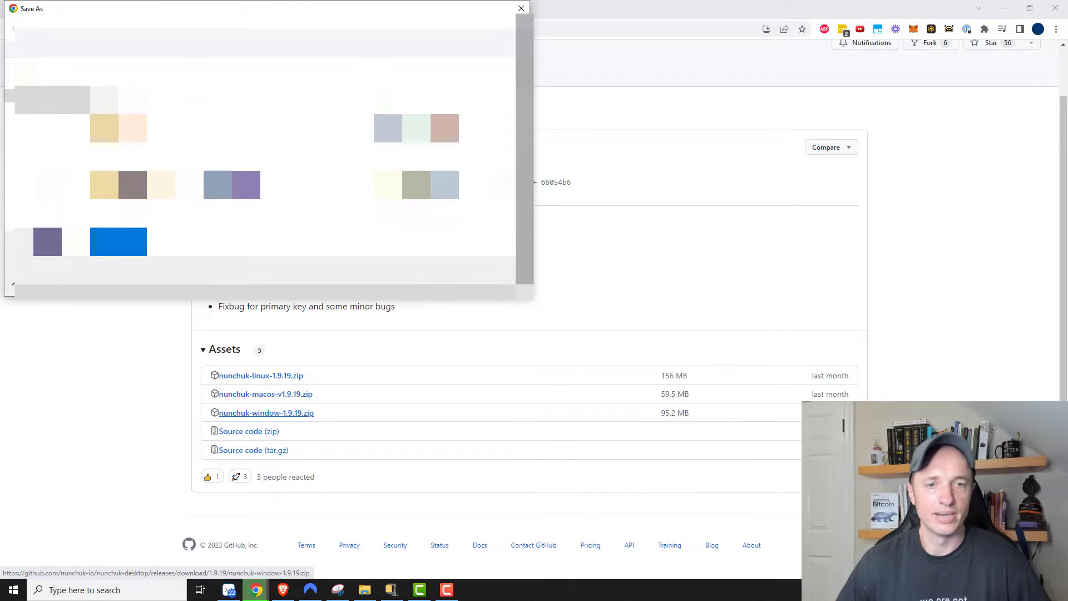
pyautogui.click(443, 290)
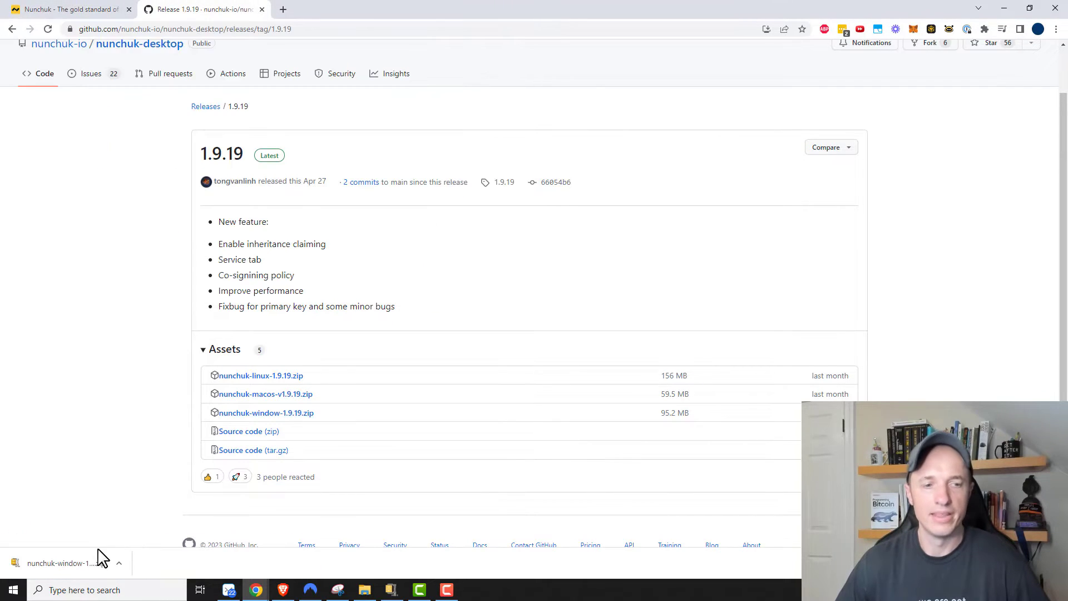
pyautogui.click(72, 570)
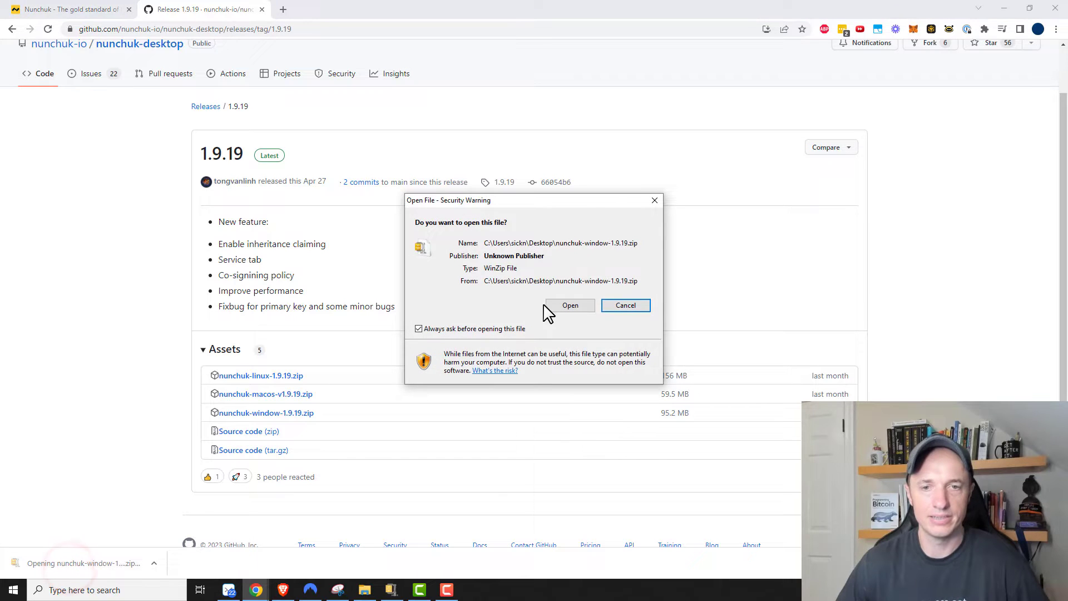
pyautogui.click(571, 306)
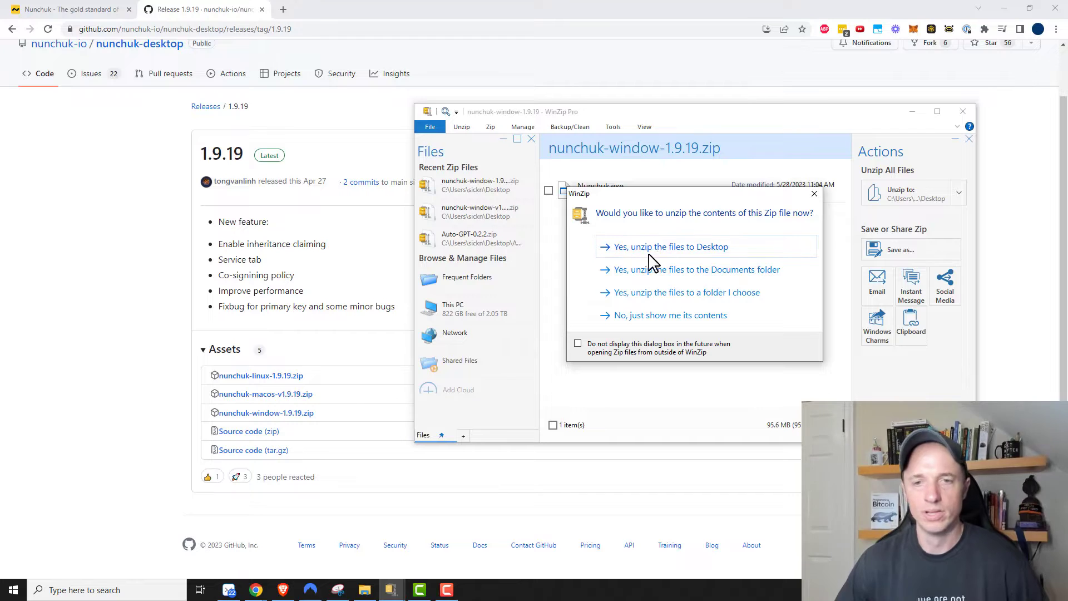
# Step: Unzip Nunchuk.exe to the Desktop, replacing the older copy, then close WinZip and minimize Chrome
pyautogui.click(636, 194)
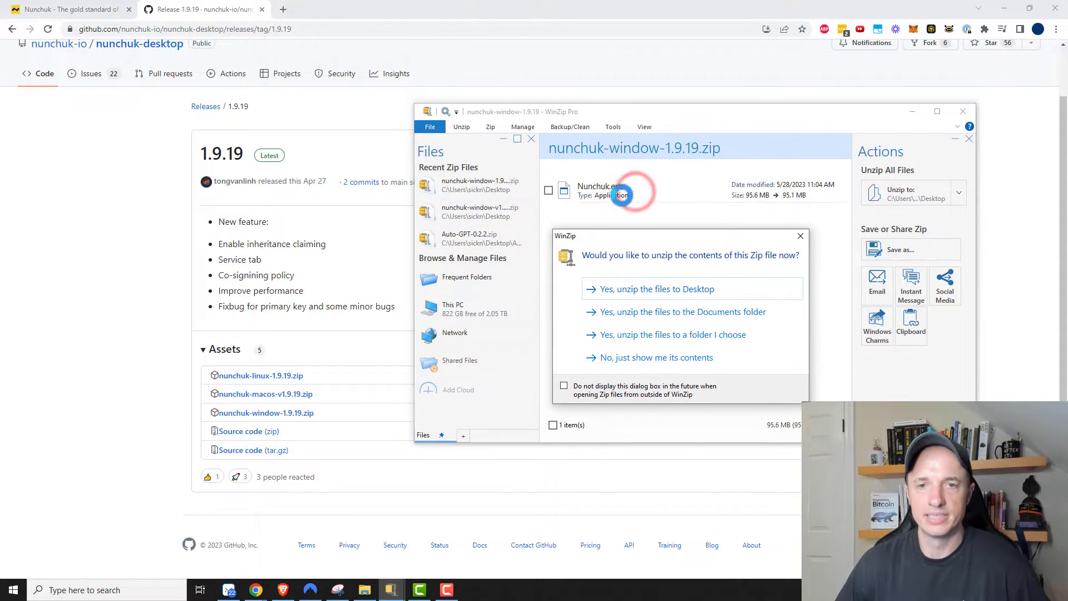
pyautogui.click(661, 254)
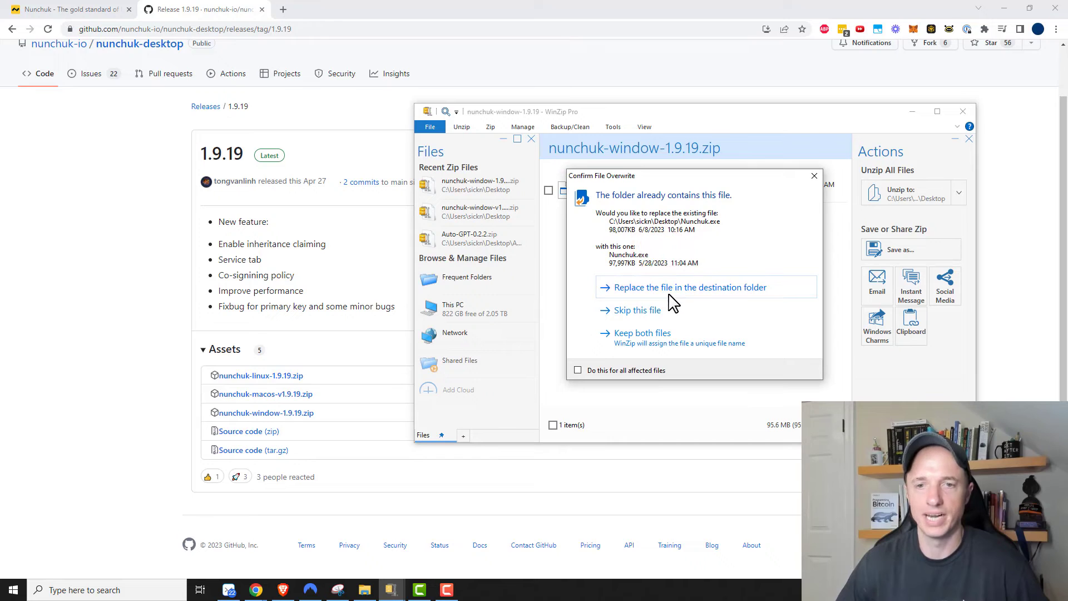
pyautogui.click(671, 293)
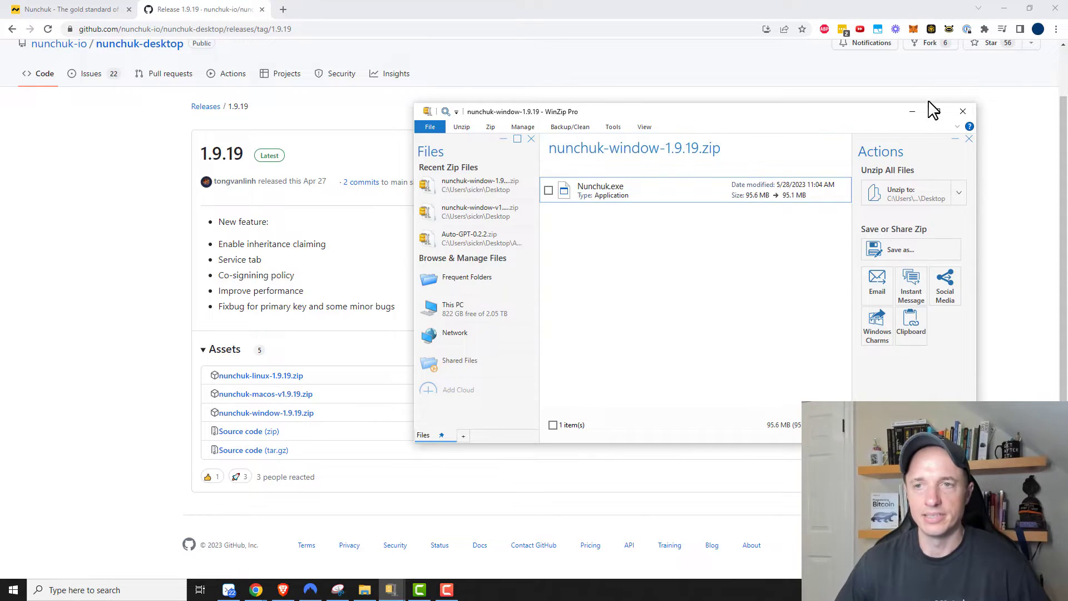
pyautogui.click(963, 102)
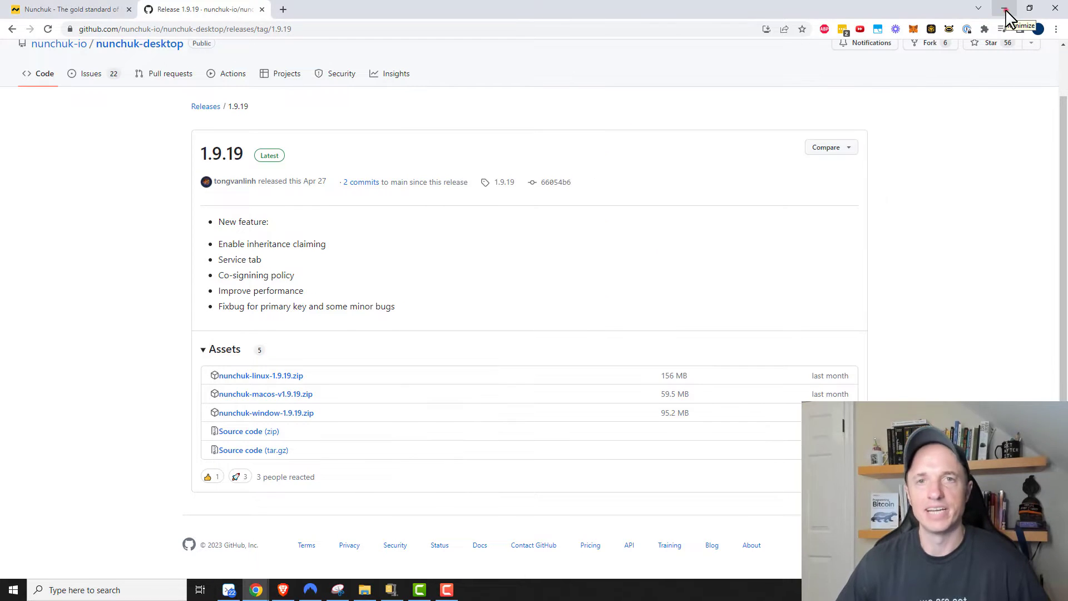
pyautogui.click(1004, 9)
# Step: Run Nunchuk.exe and install Nunchuk 1.9.19 with a desktop shortcut, launching it when finished
pyautogui.click(1006, 11)
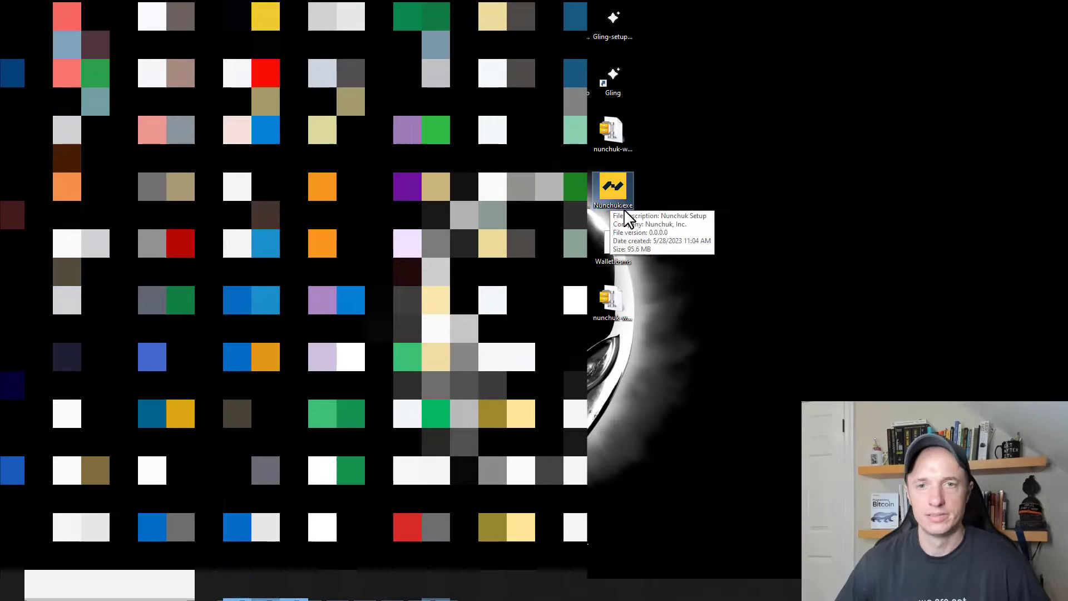
pyautogui.doubleClick(623, 196)
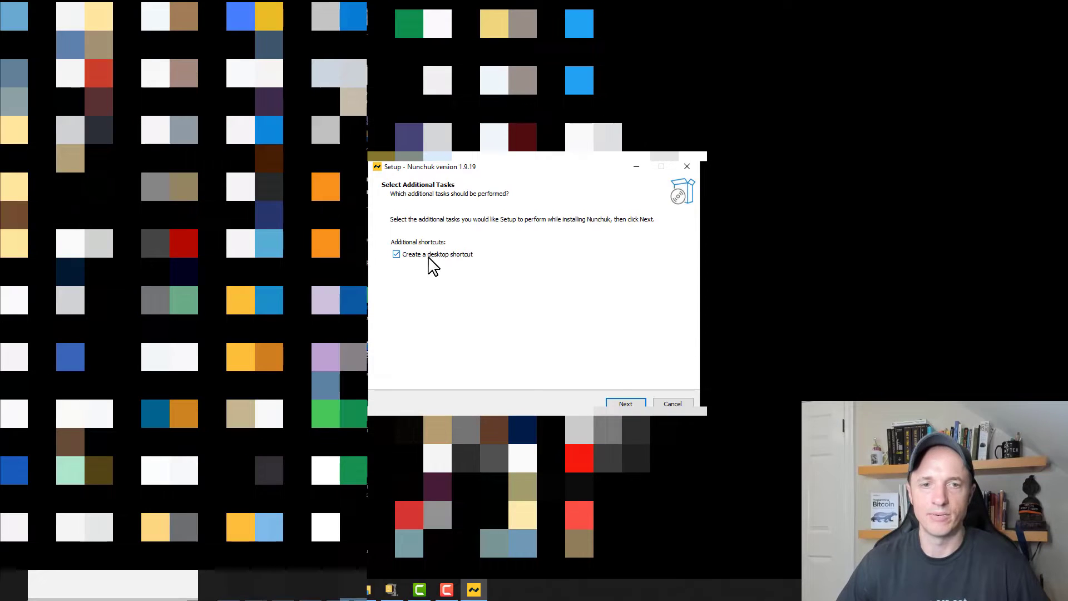
pyautogui.click(631, 403)
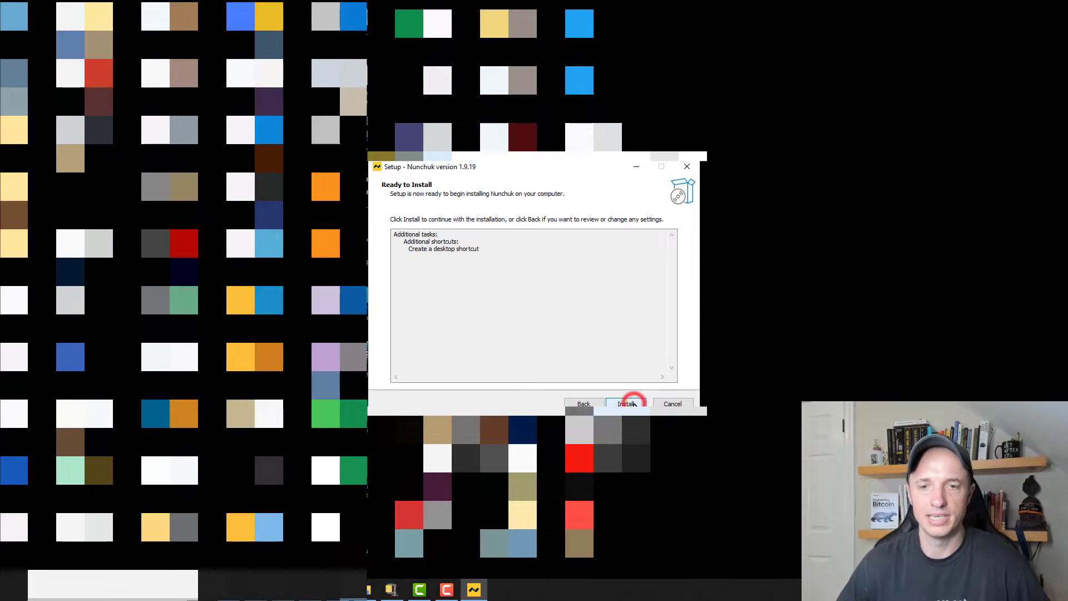
pyautogui.click(633, 404)
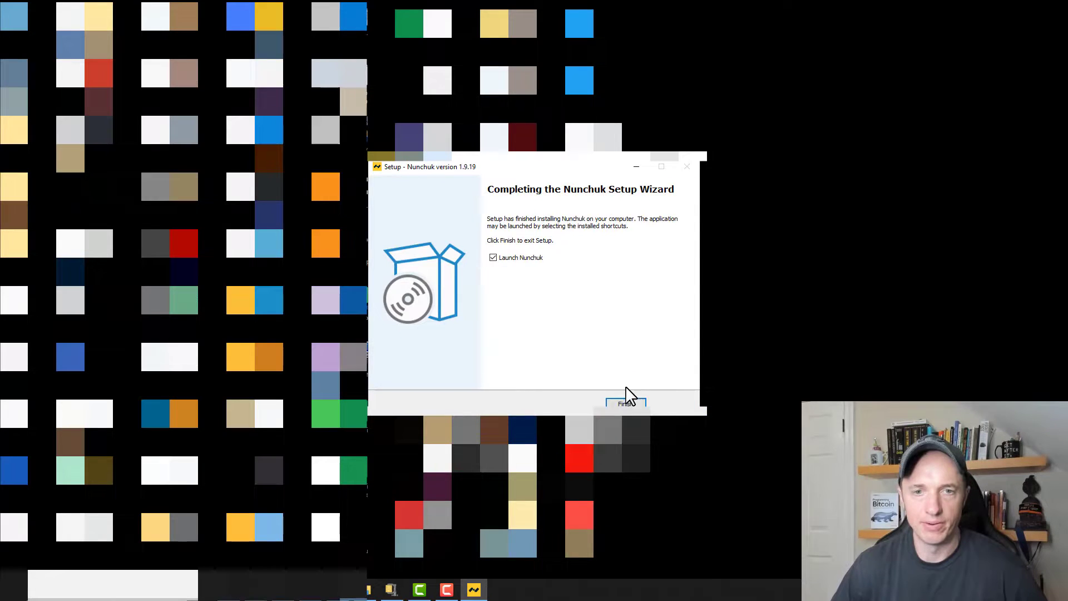
pyautogui.click(626, 404)
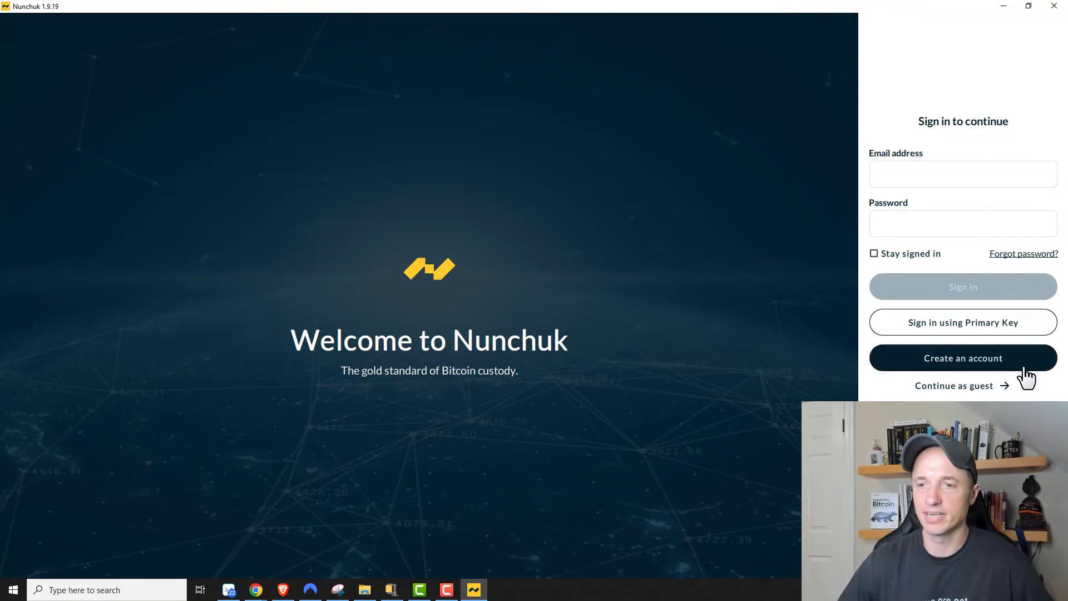
# Step: Continue as a guest, acknowledge the Guest mode notice, and choose 'Add new key'
pyautogui.click(966, 388)
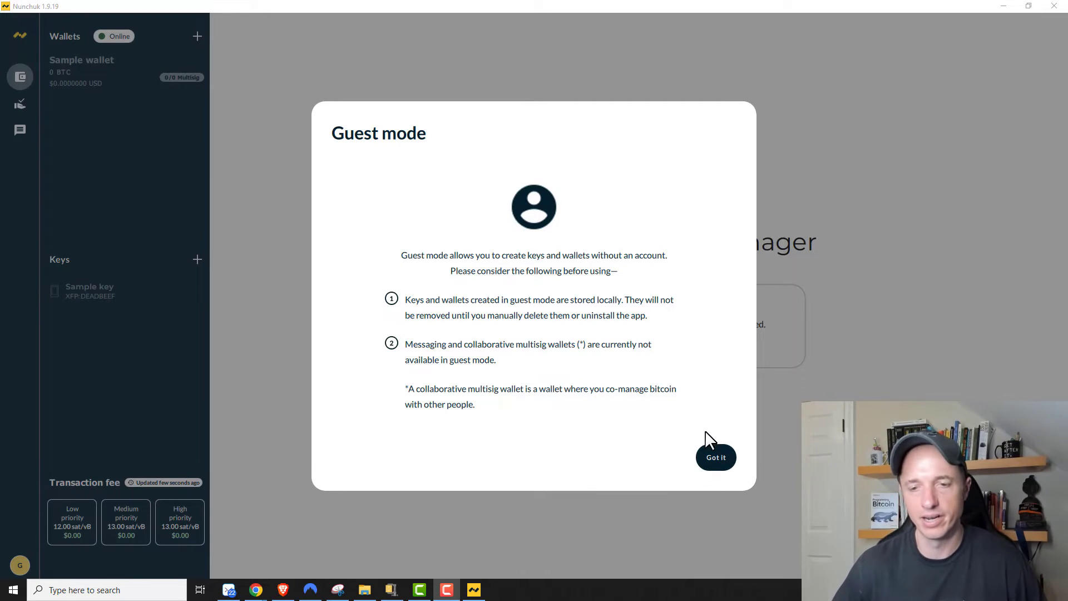
pyautogui.click(719, 461)
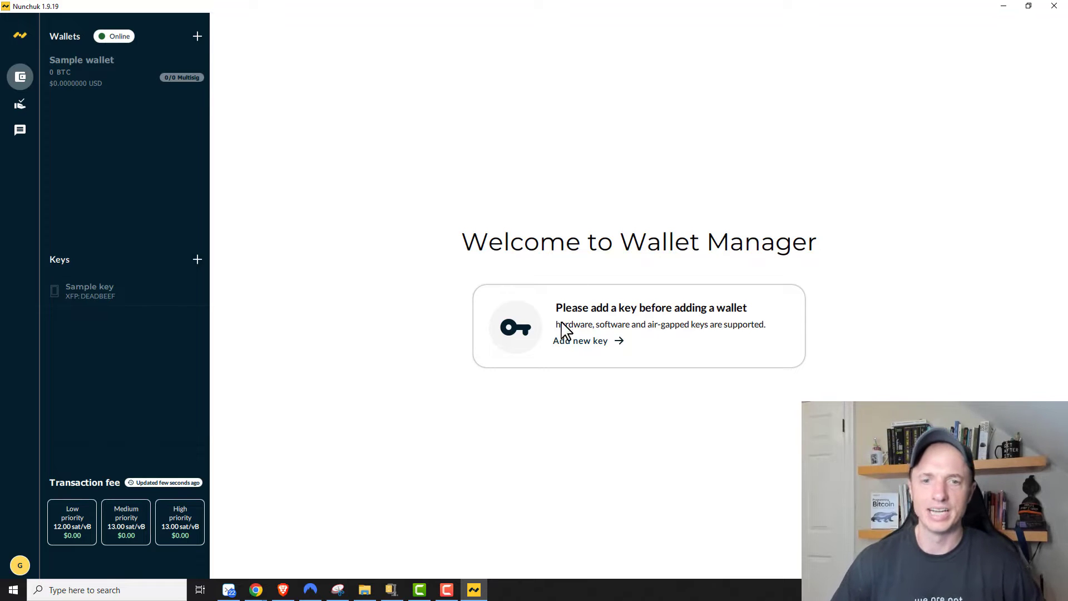
pyautogui.click(586, 343)
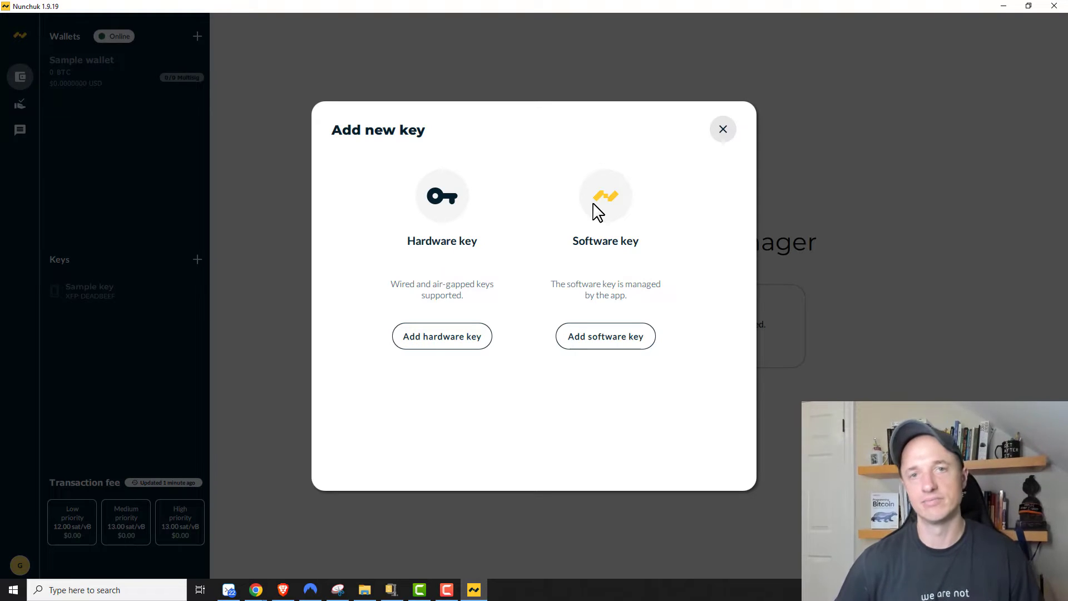
# Step: Add the detected Ledger device as a hardware key named 'Ledger' (fingerprint 8969B900)
pyautogui.click(457, 338)
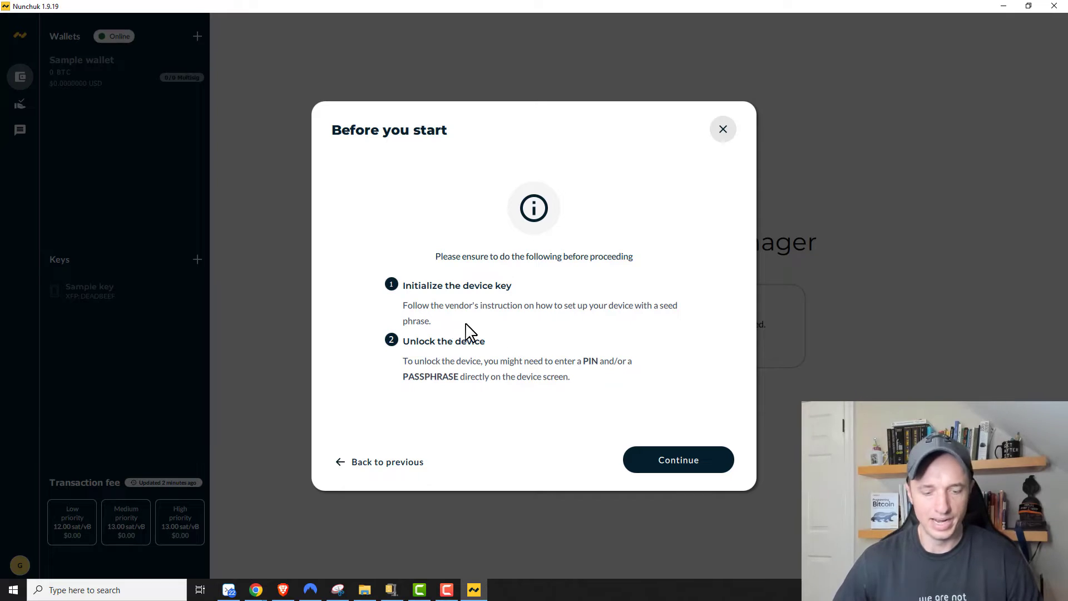
pyautogui.click(673, 471)
pyautogui.click(416, 181)
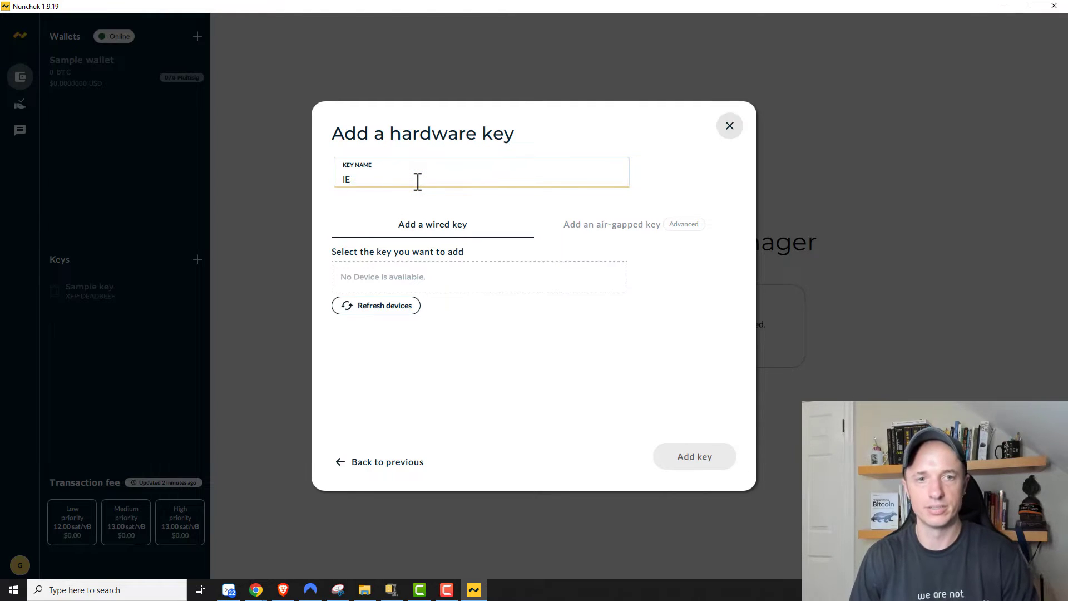
pyautogui.write('Ledger')
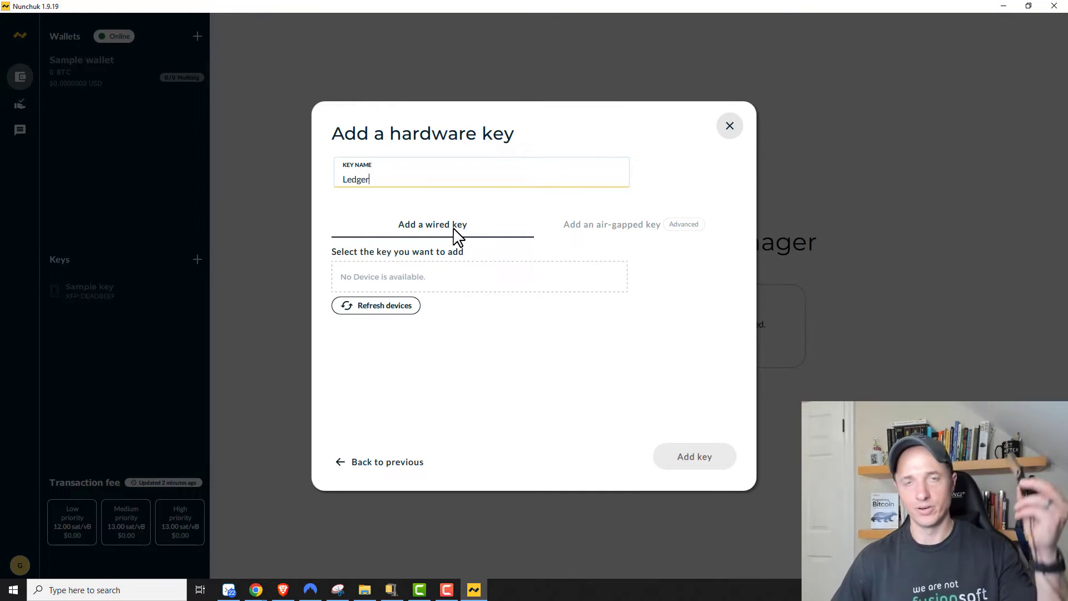
pyautogui.click(382, 307)
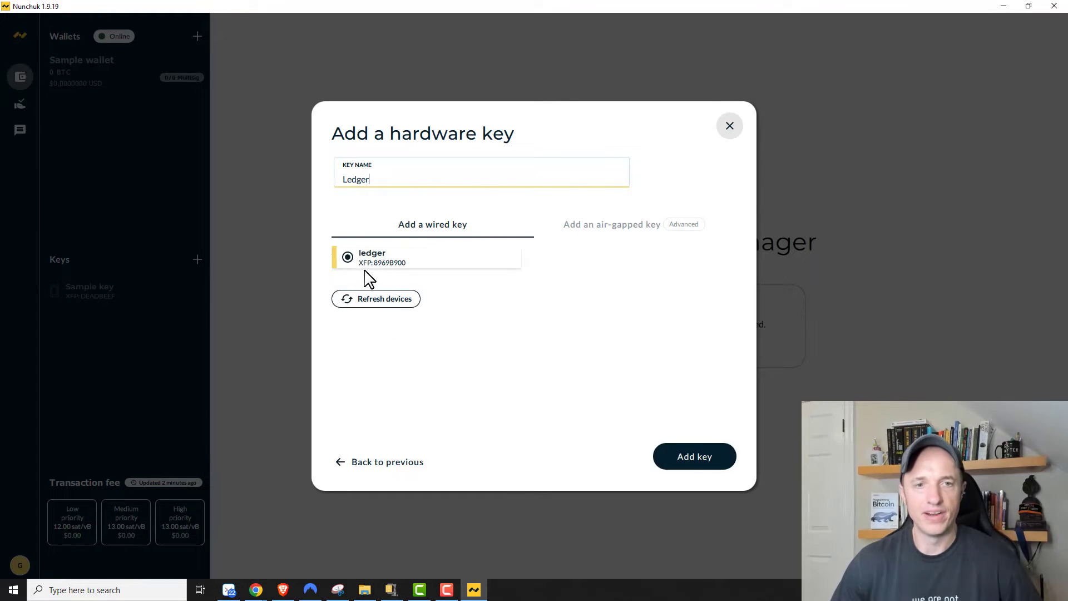
pyautogui.click(702, 458)
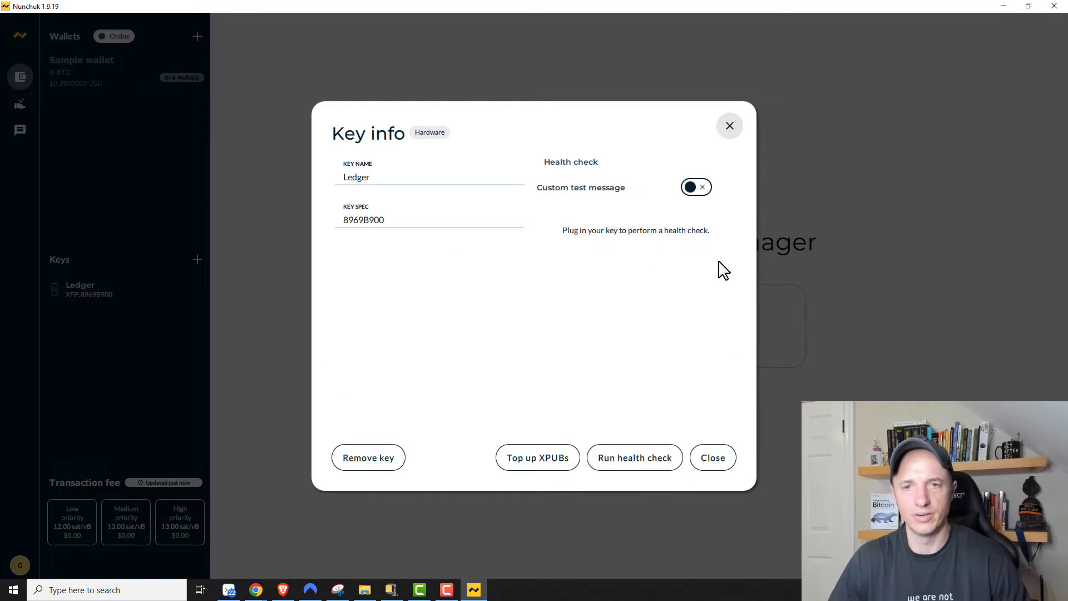
# Step: Close the Ledger key info and start an air-gapped hardware key named 'Coldcard'
pyautogui.click(714, 461)
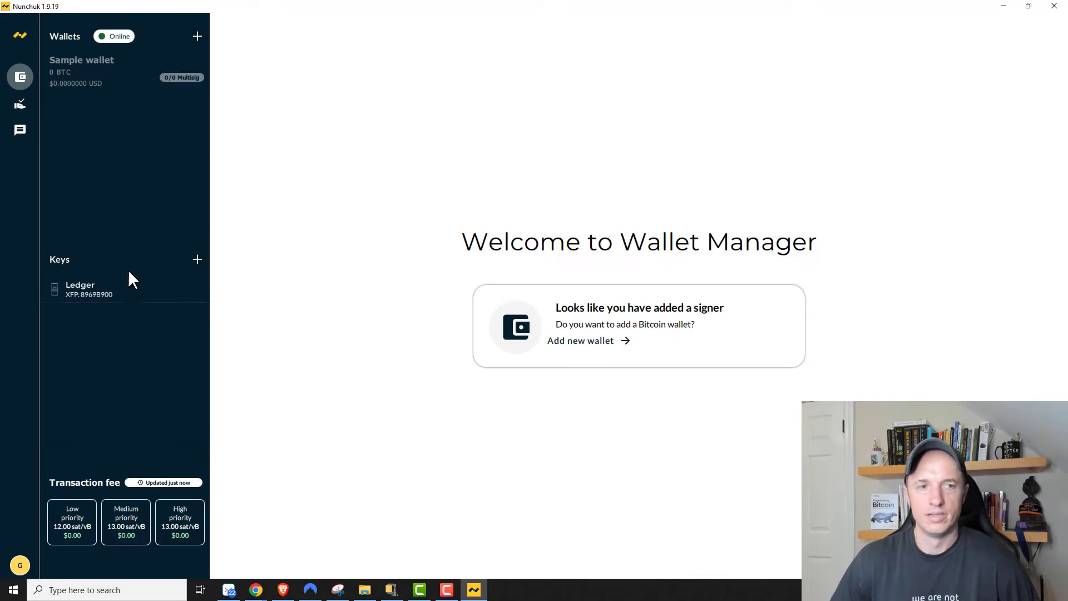
pyautogui.click(197, 260)
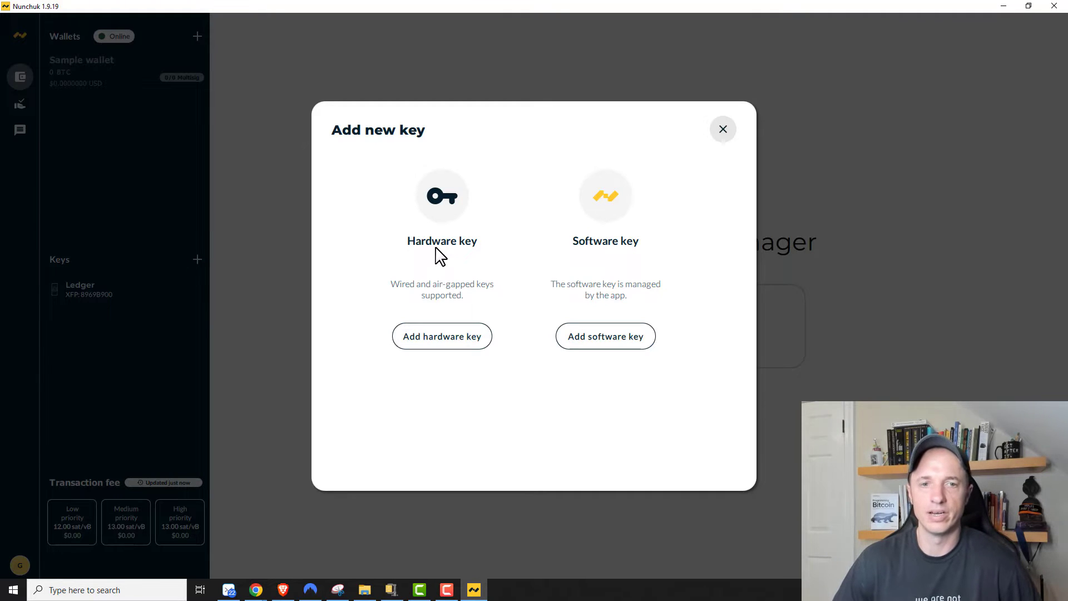
pyautogui.click(476, 343)
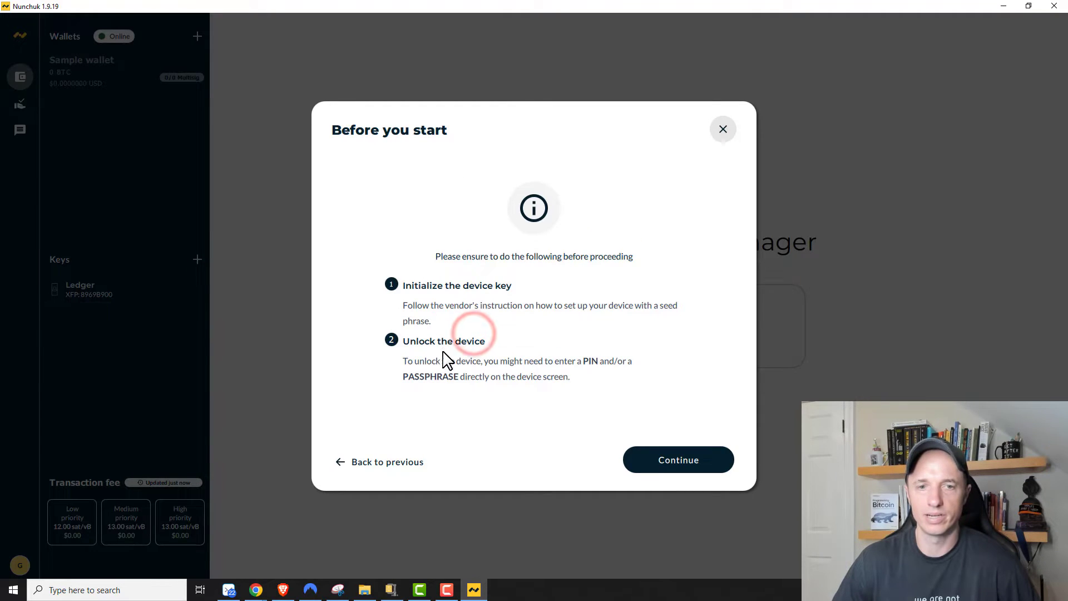
pyautogui.click(692, 469)
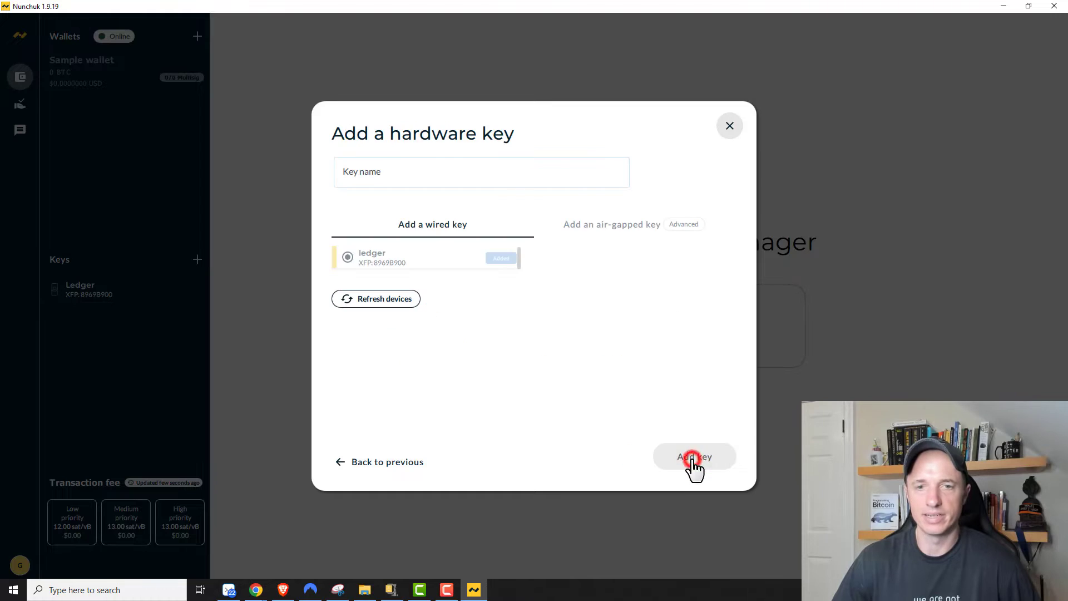
pyautogui.click(428, 170)
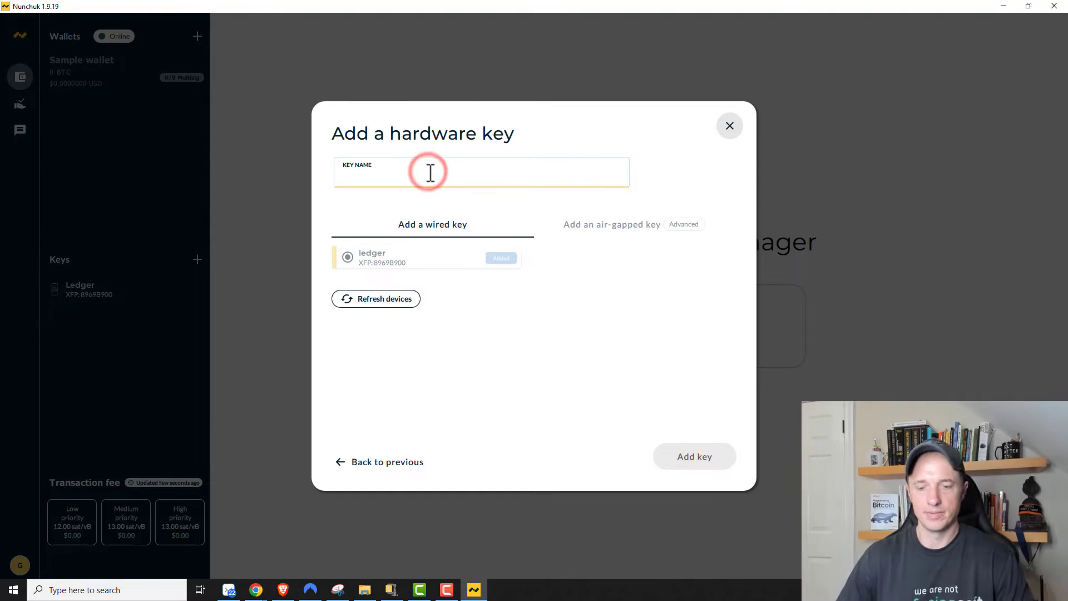
pyautogui.write('Coldcard')
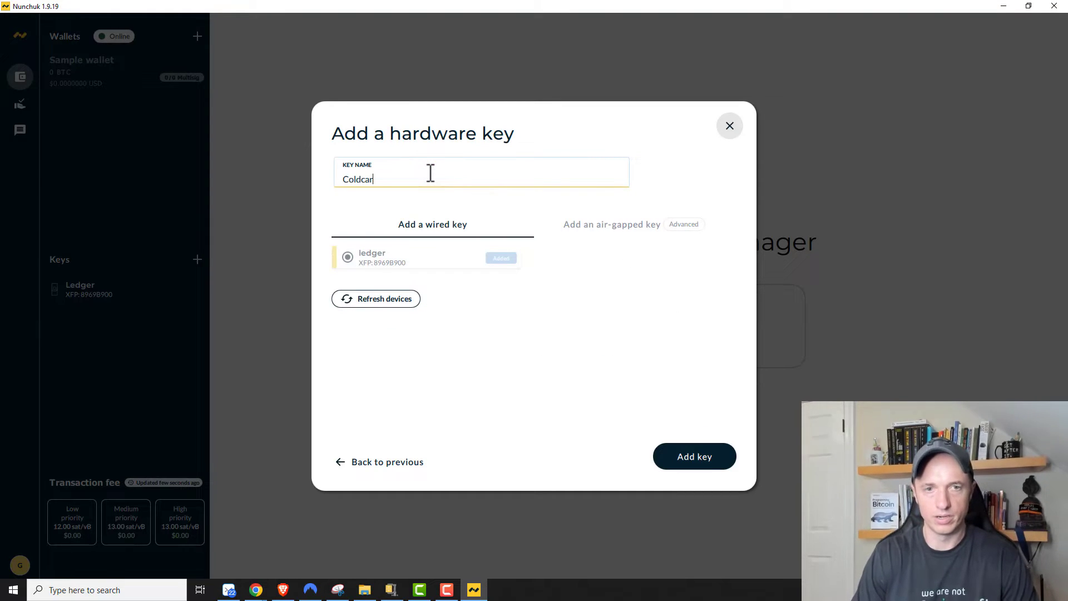
pyautogui.click(680, 229)
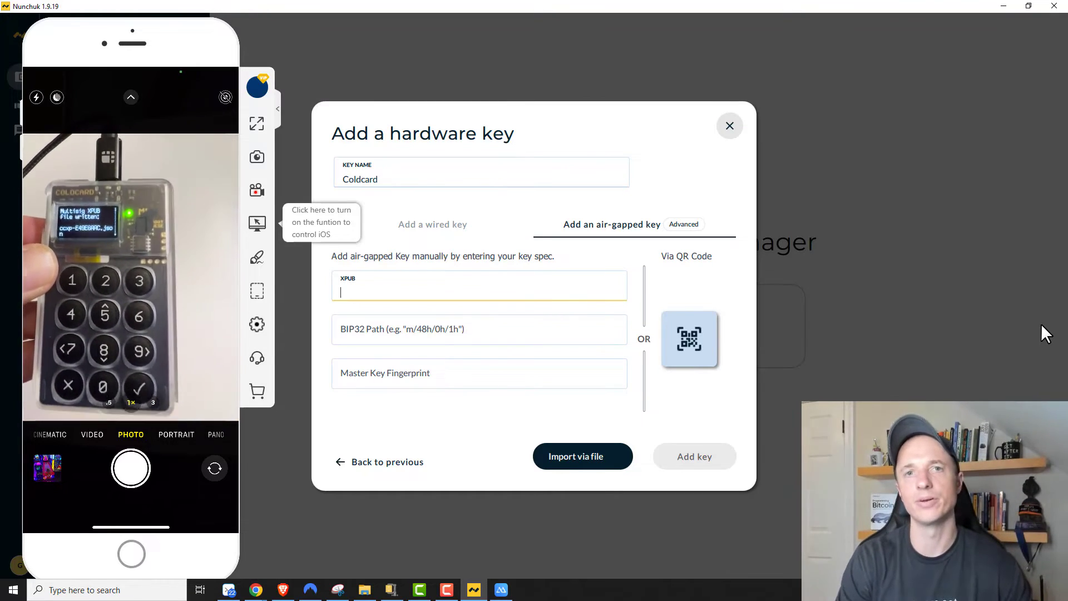
# Step: Import ccxp-E49E6AAC.json from USB Drive (E:) and add the Coldcard key
pyautogui.click(594, 468)
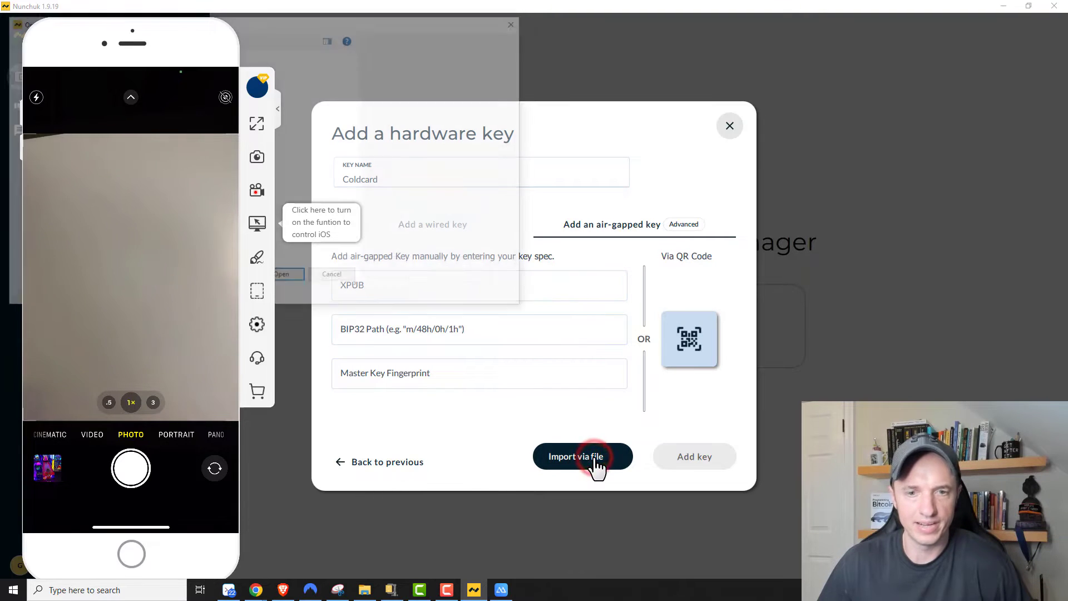
pyautogui.moveTo(362, 20); pyautogui.dragTo(702, 23)
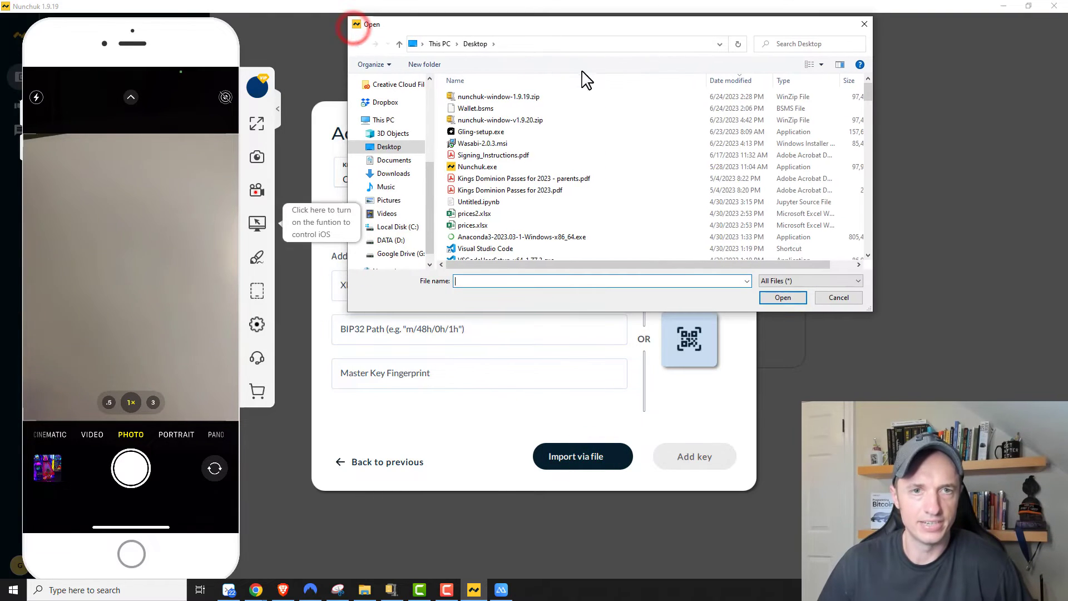
pyautogui.scroll(-2, 427, 222)
pyautogui.click(415, 246)
pyautogui.click(489, 167)
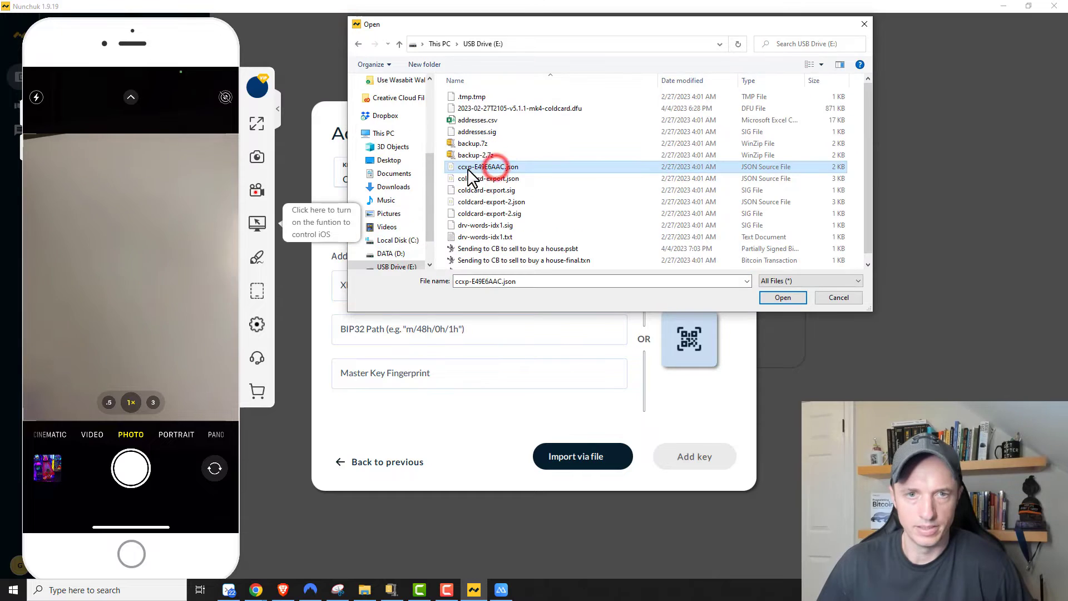
pyautogui.click(783, 297)
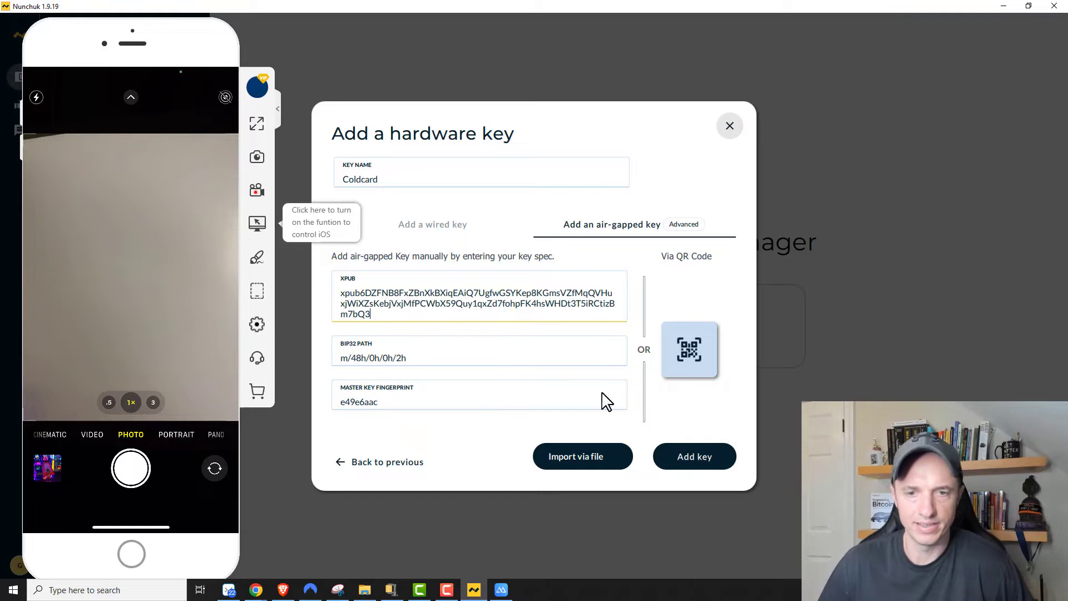
pyautogui.click(722, 464)
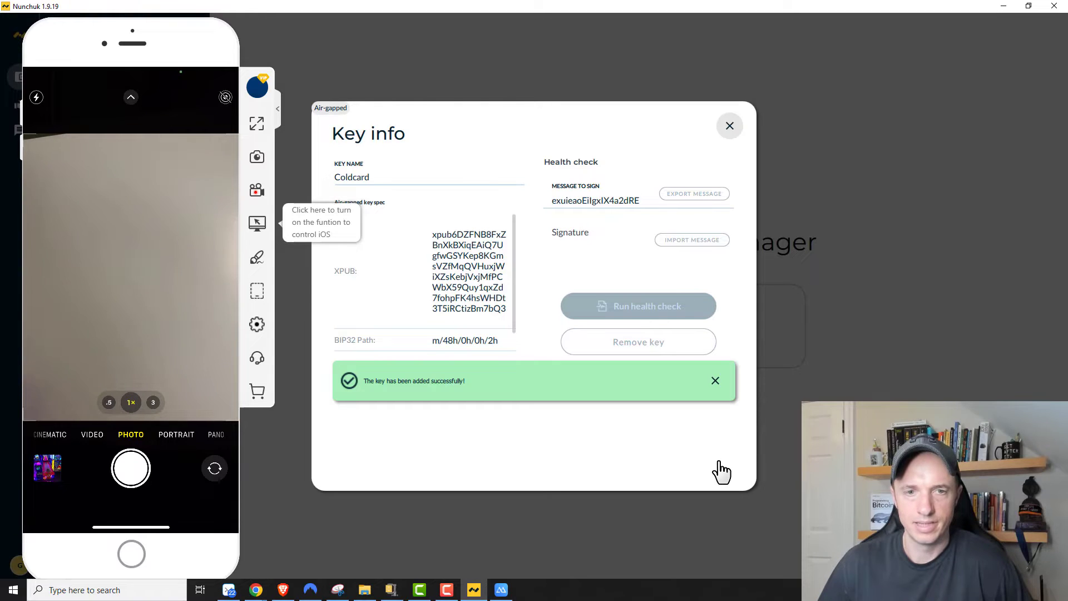
# Step: Dismiss the success message, close the Coldcard key details, and bring the phone mirroring window forward
pyautogui.click(717, 380)
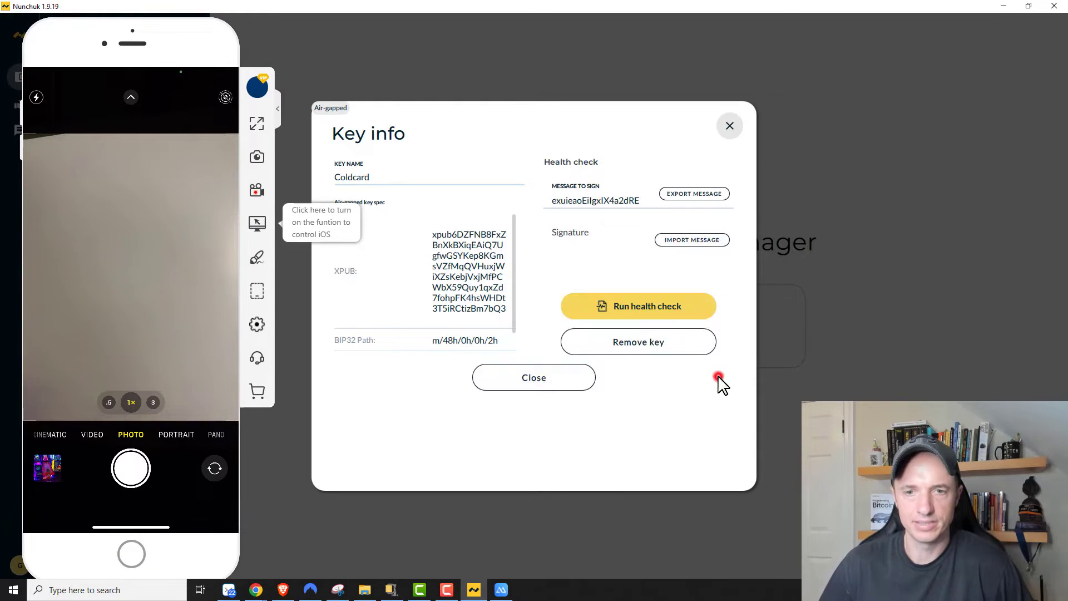
pyautogui.click(543, 377)
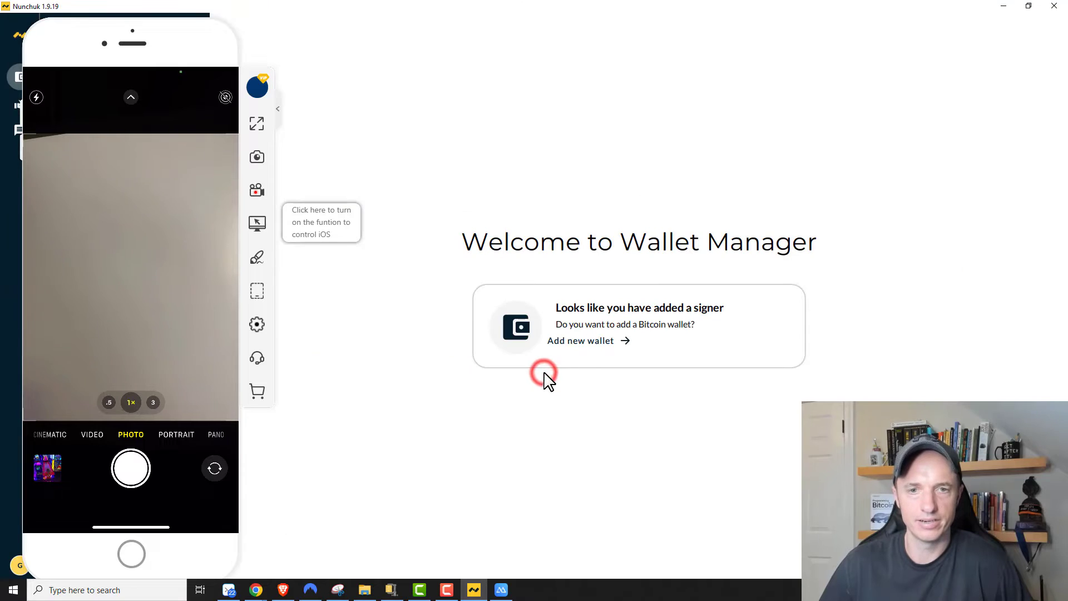
pyautogui.click(167, 42)
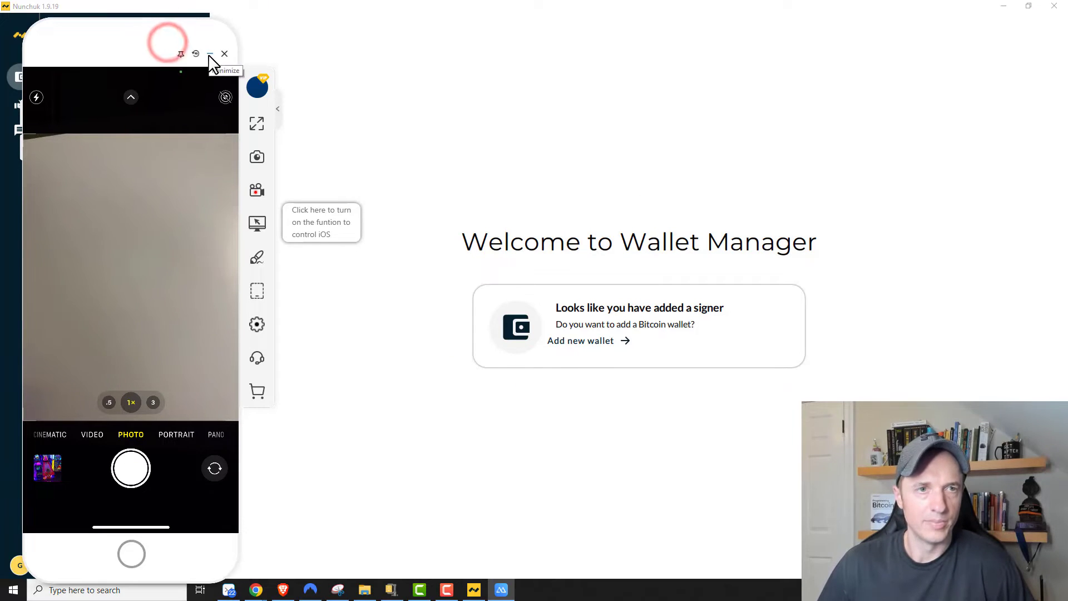
# Step: Hide the phone window and add a software key, generating a new 24-word seed
pyautogui.click(210, 54)
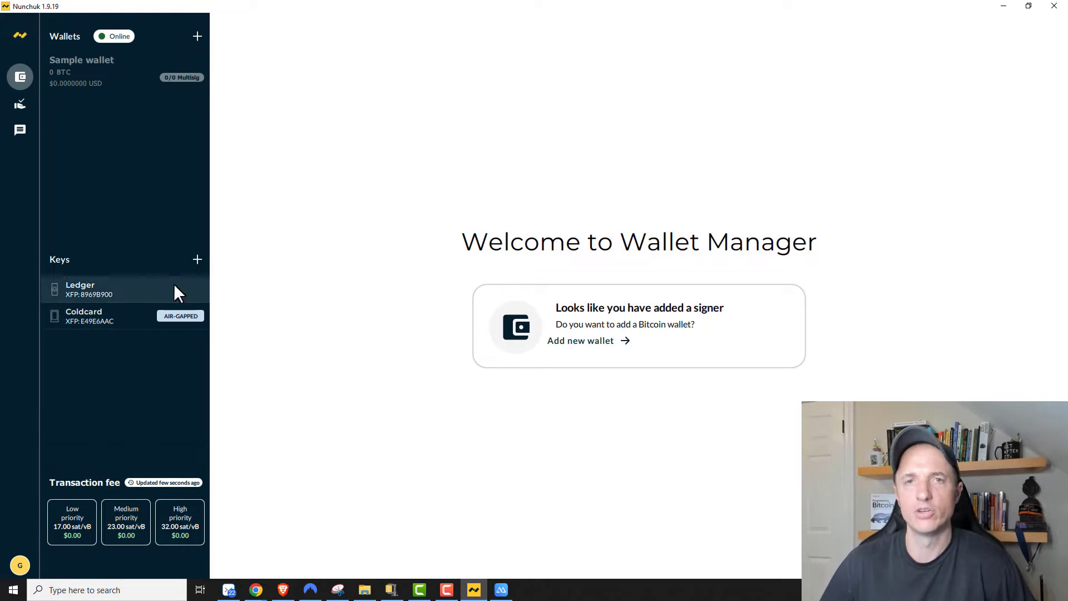
pyautogui.click(197, 260)
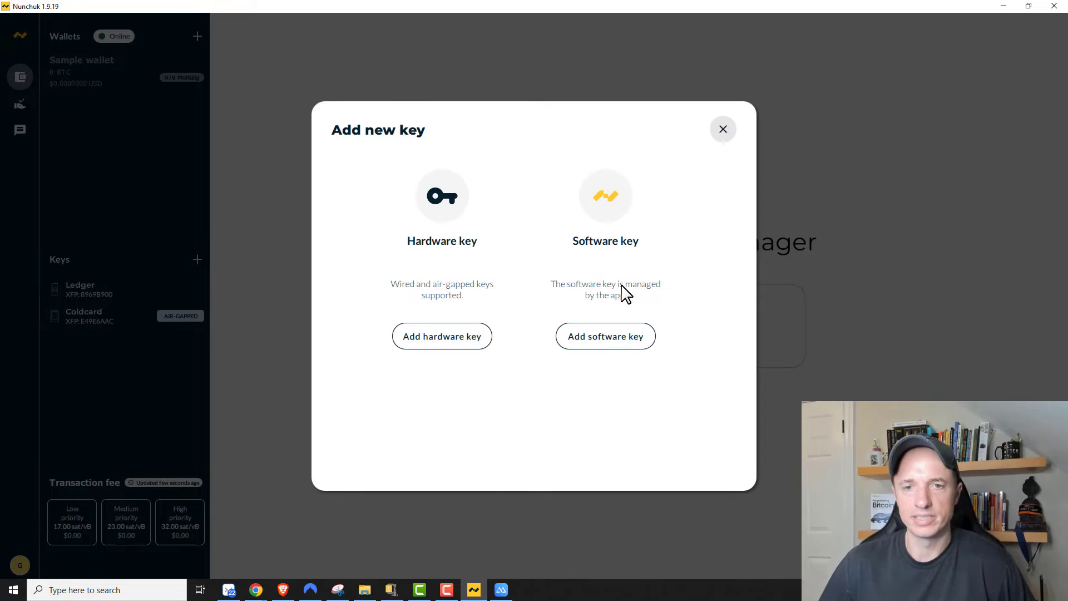
pyautogui.click(612, 341)
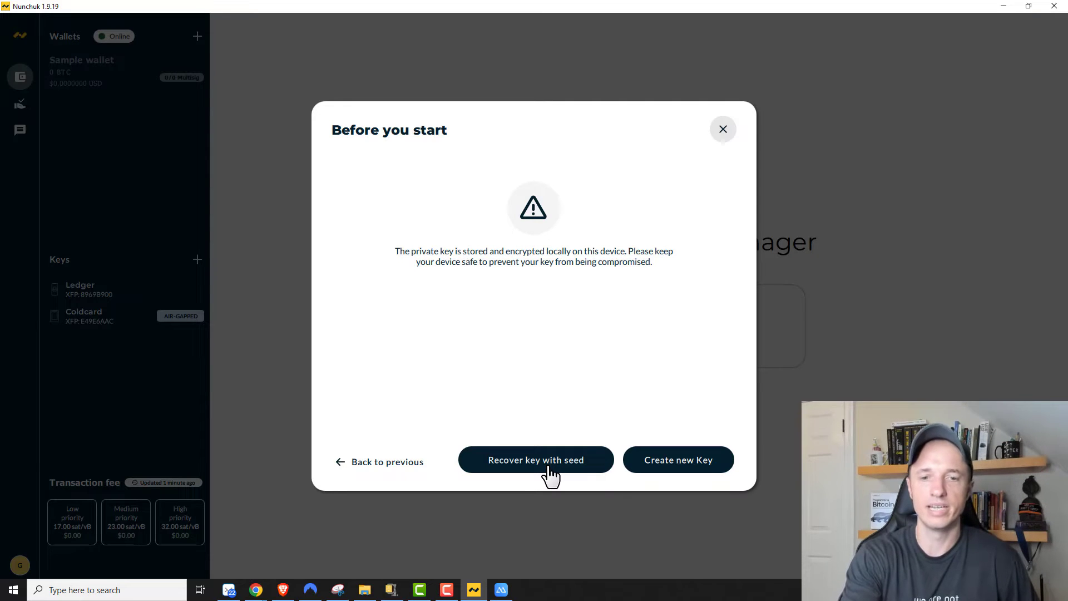
pyautogui.click(675, 478)
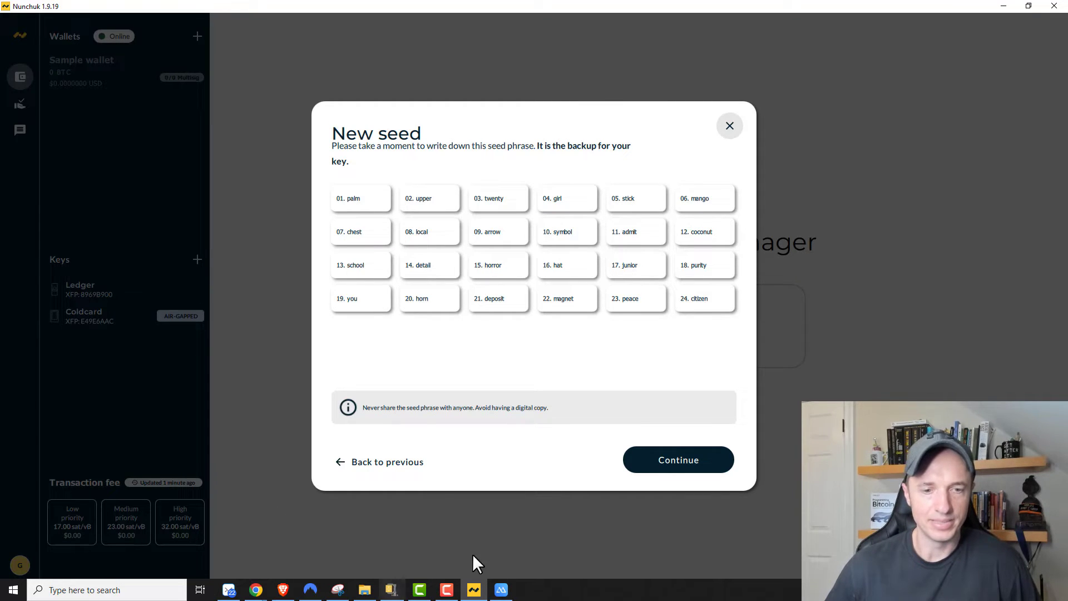
# Step: Snip the 24 seed words in Snipping Tool, then move its window aside
pyautogui.click(342, 591)
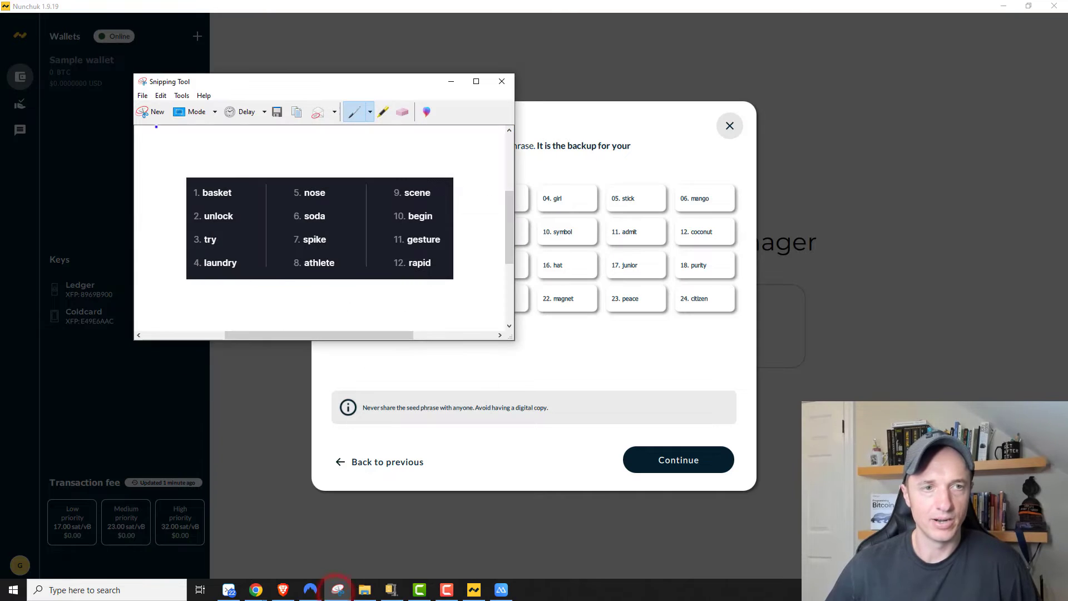
pyautogui.click(146, 104)
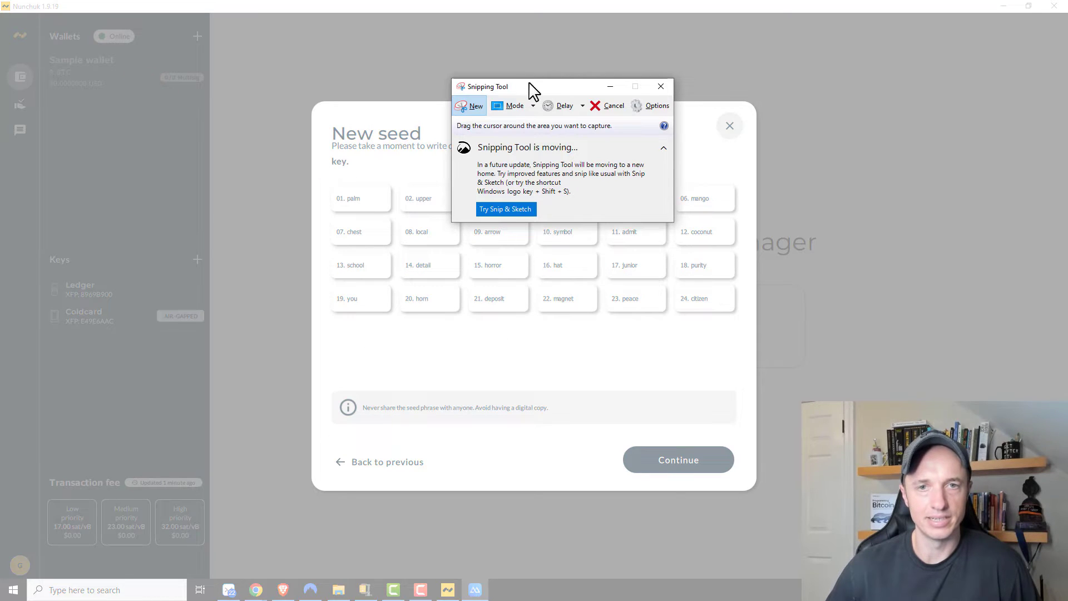
pyautogui.moveTo(546, 87); pyautogui.dragTo(544, 41)
pyautogui.moveTo(325, 183); pyautogui.dragTo(744, 317)
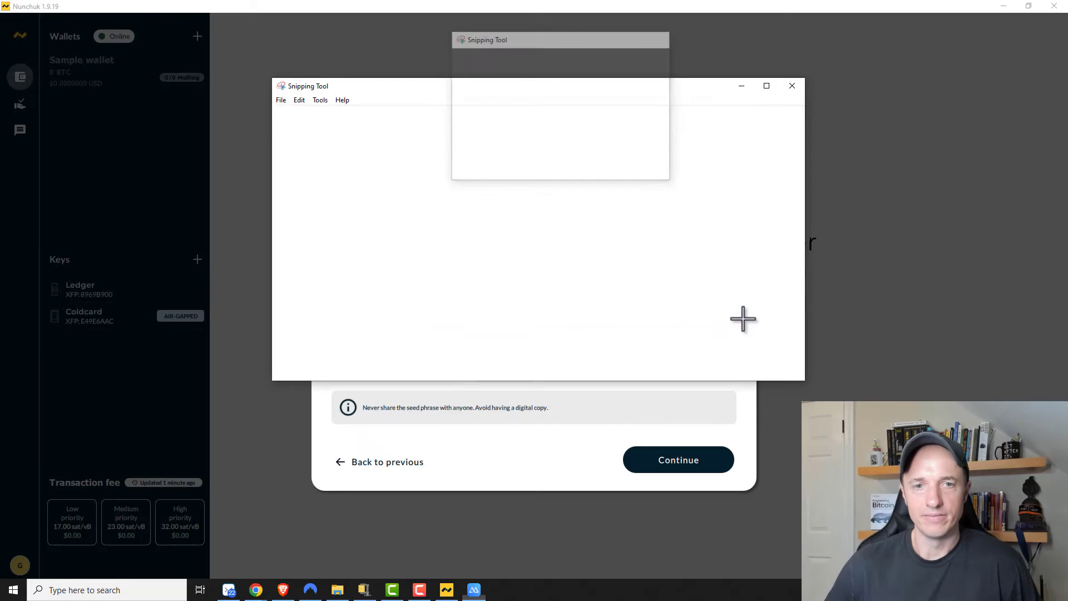
pyautogui.moveTo(555, 95); pyautogui.dragTo(1061, 270)
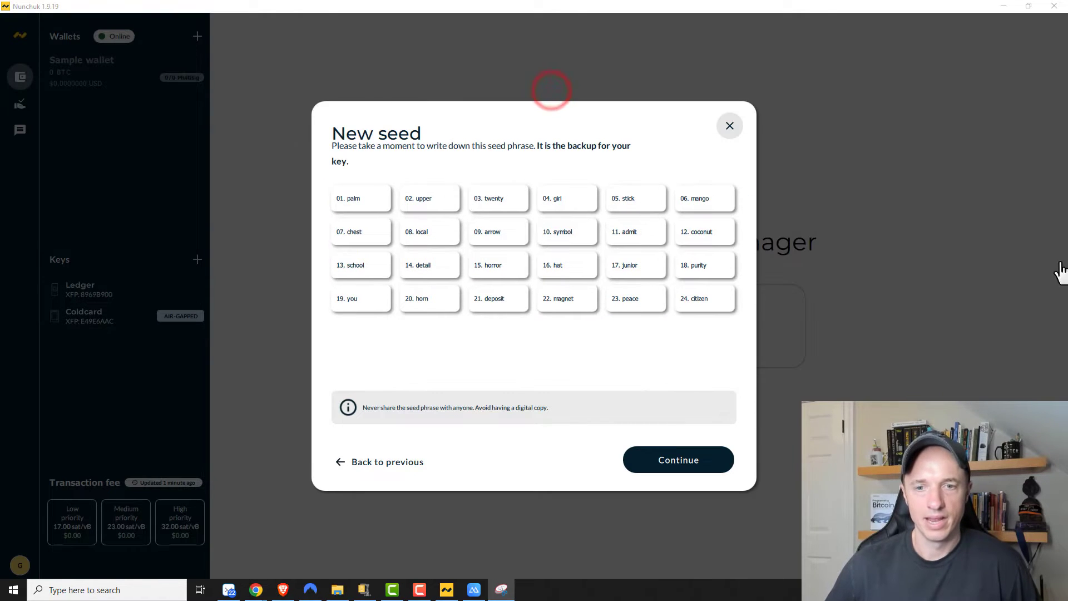
pyautogui.click(704, 462)
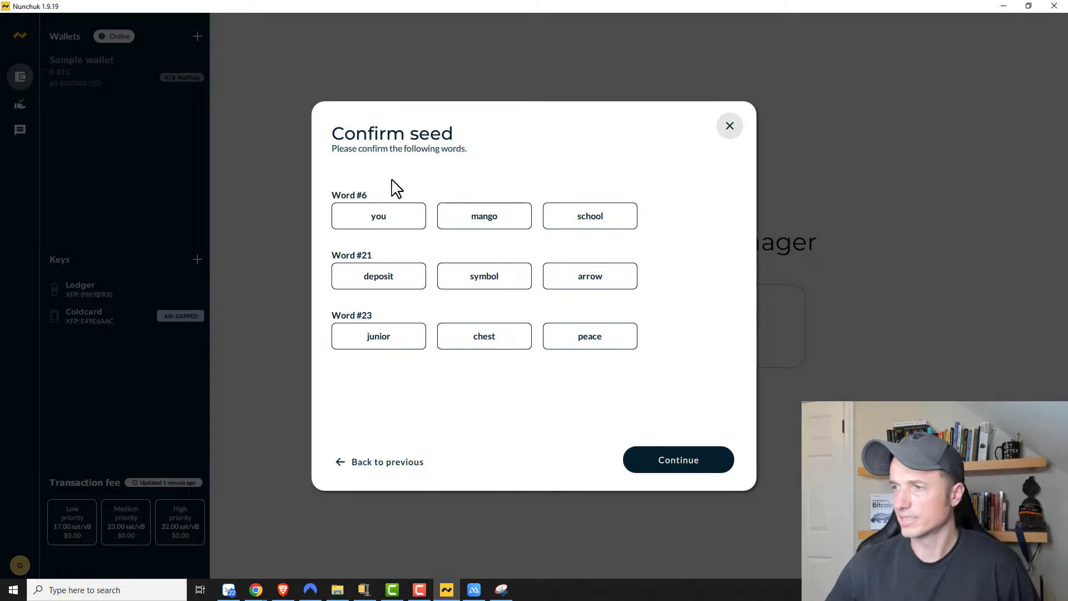
pyautogui.click(518, 223)
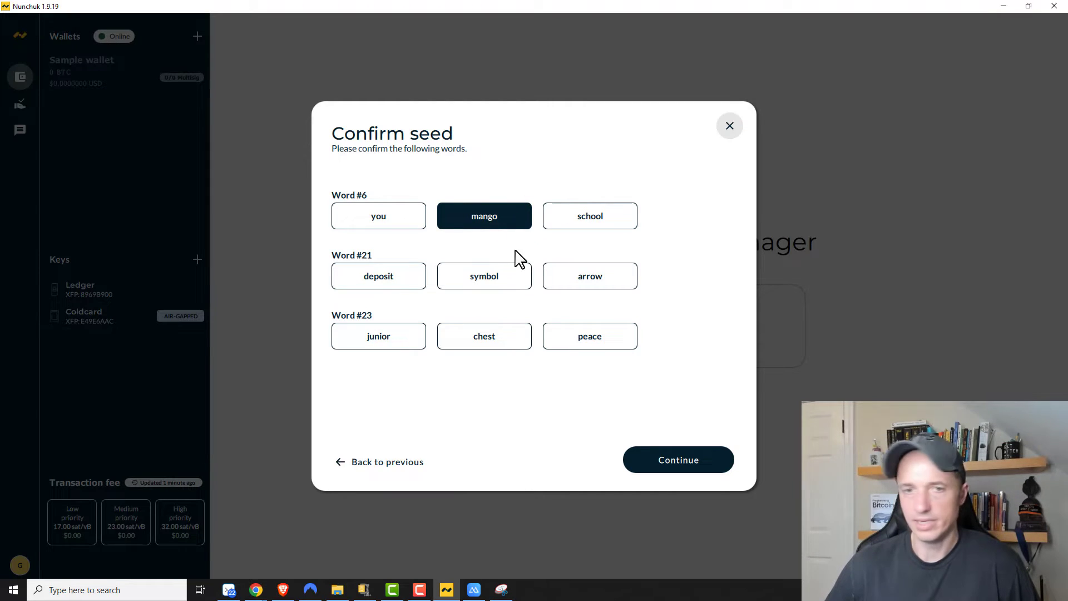
pyautogui.click(399, 285)
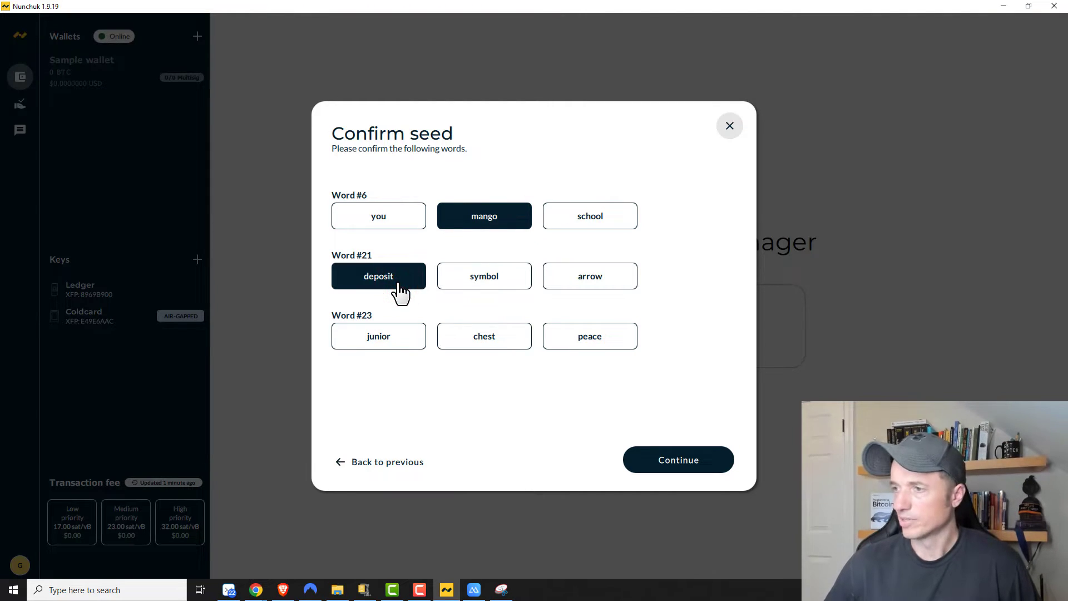
pyautogui.click(593, 340)
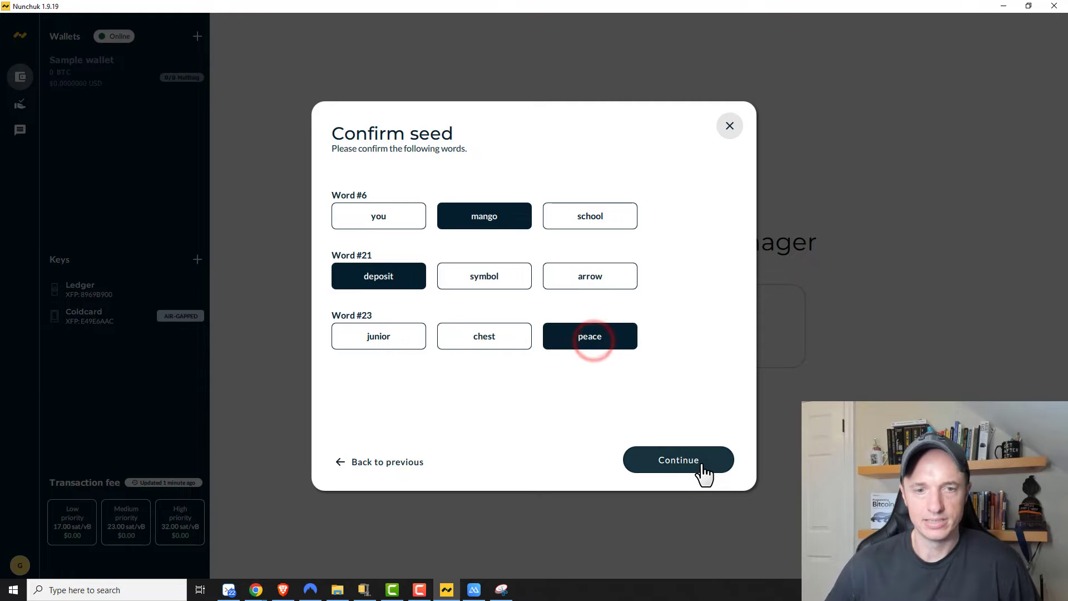
pyautogui.click(702, 463)
pyautogui.click(523, 207)
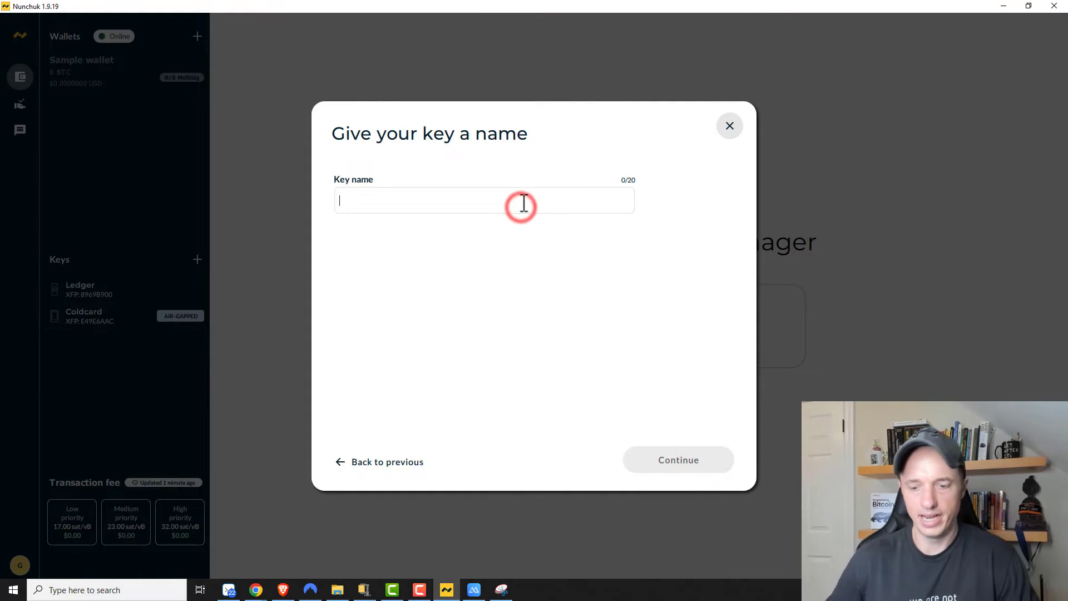
pyautogui.write('Nunchuk')
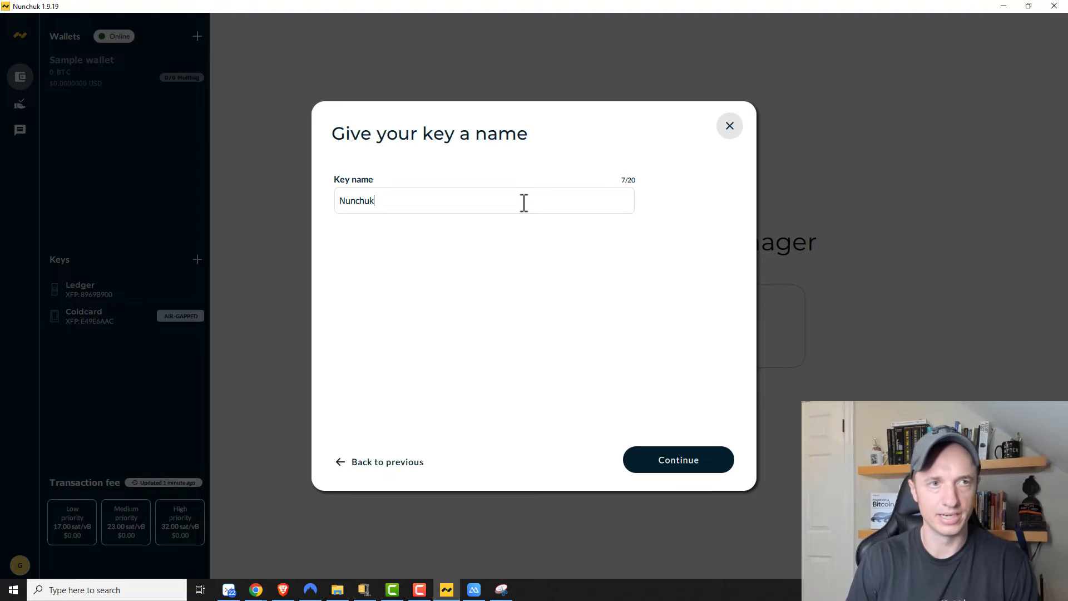
pyautogui.click(713, 462)
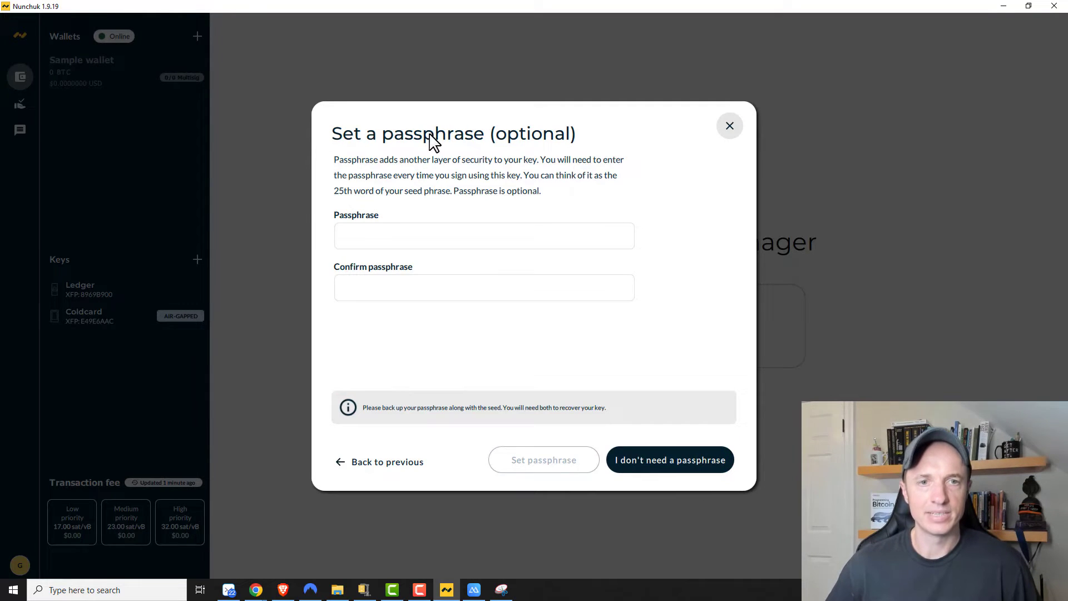
pyautogui.click(334, 190)
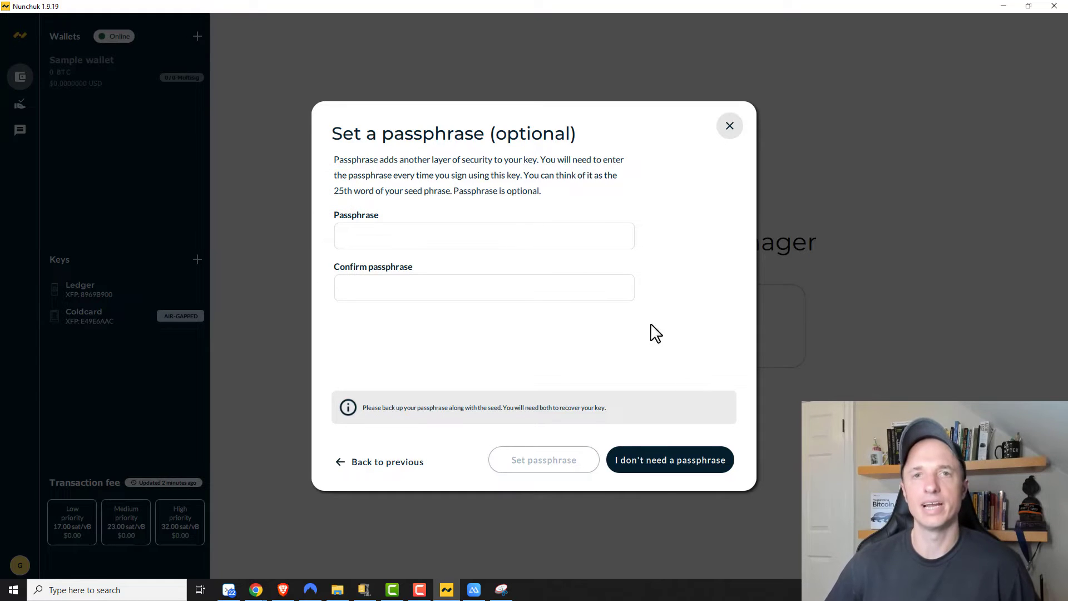
pyautogui.click(679, 468)
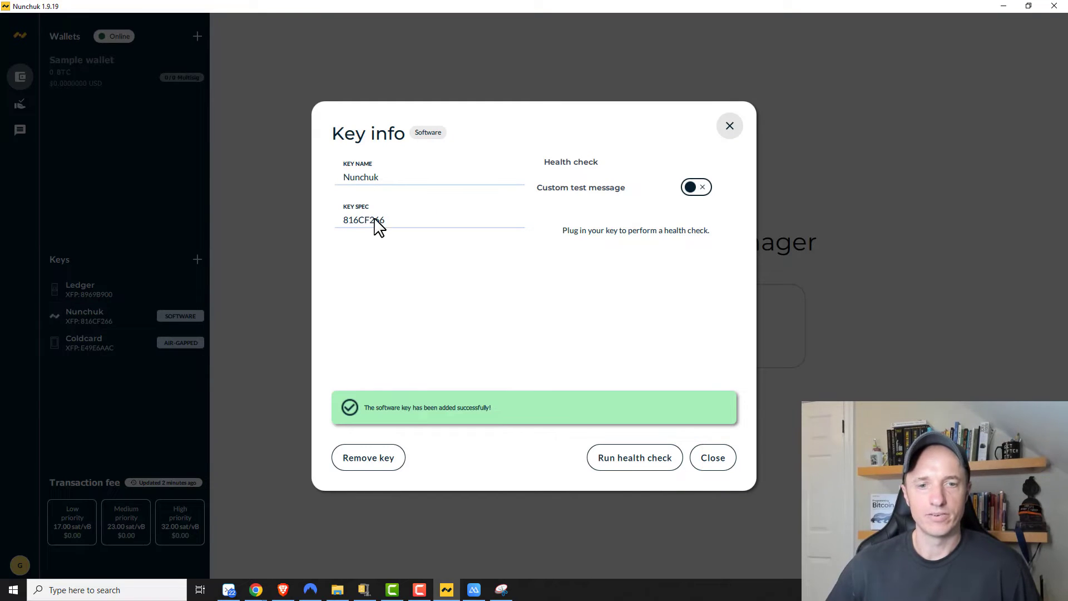
pyautogui.click(725, 465)
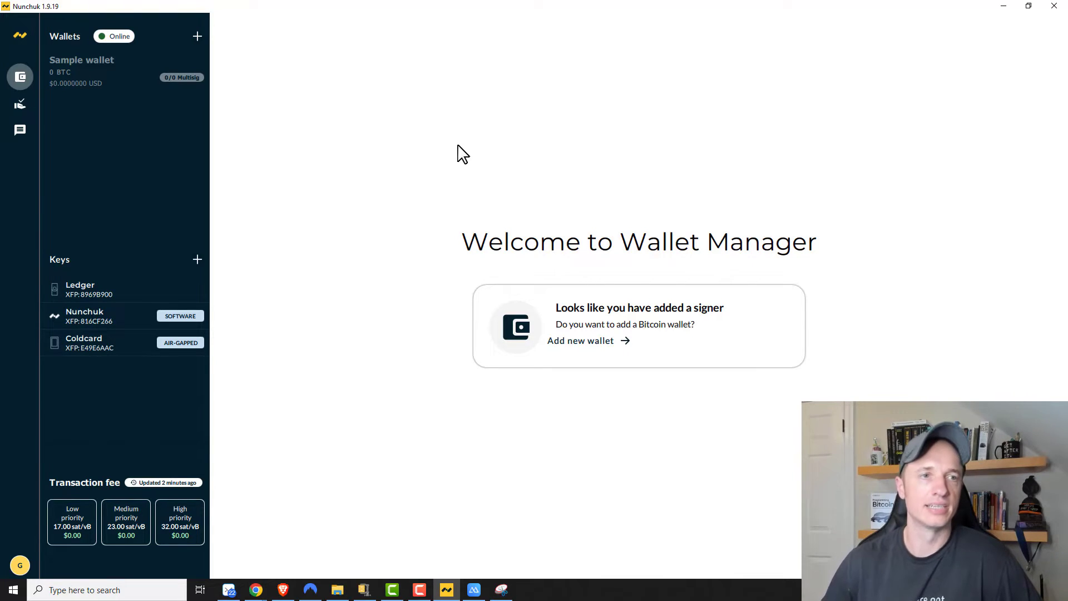
# Step: Create a new wallet named 'Demo Wallet', described 'Used for a video', with Native Segwit addresses
pyautogui.click(199, 38)
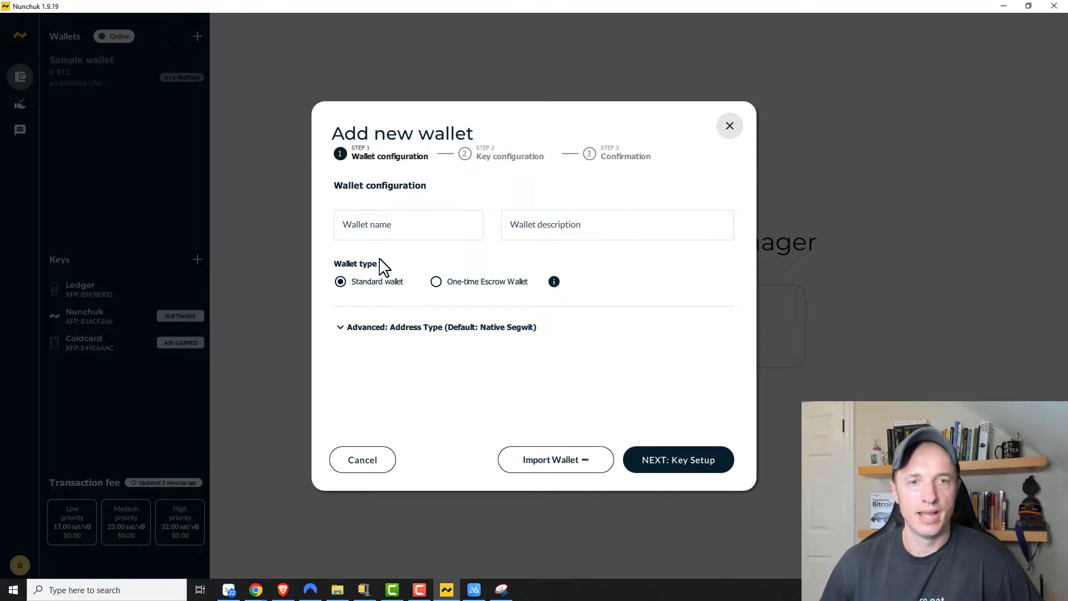
pyautogui.click(388, 230)
pyautogui.write('Demo Wallet')
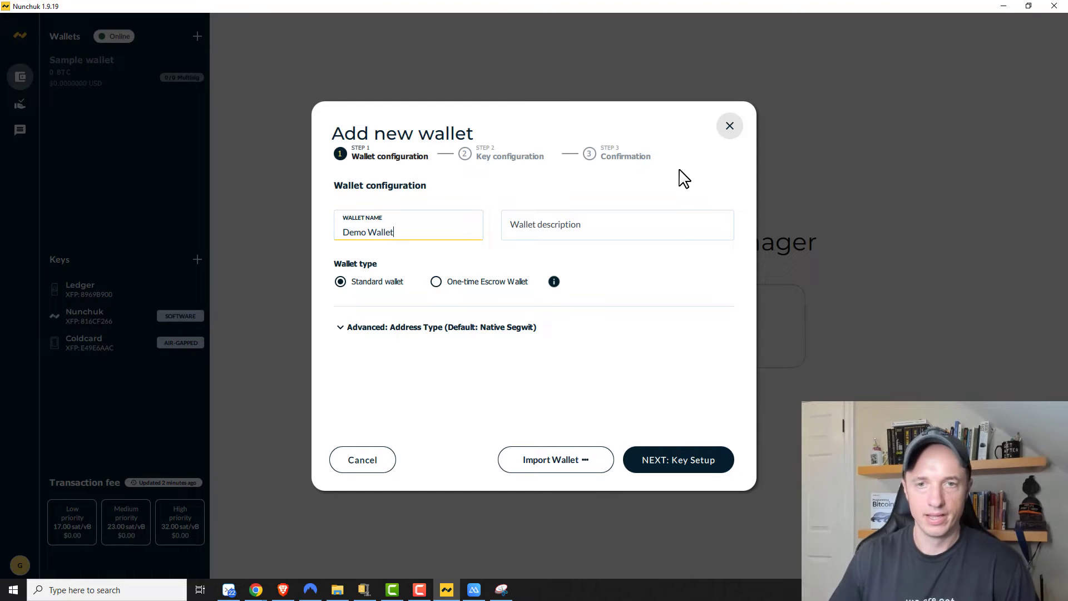
pyautogui.click(672, 228)
pyautogui.write('Used for a video')
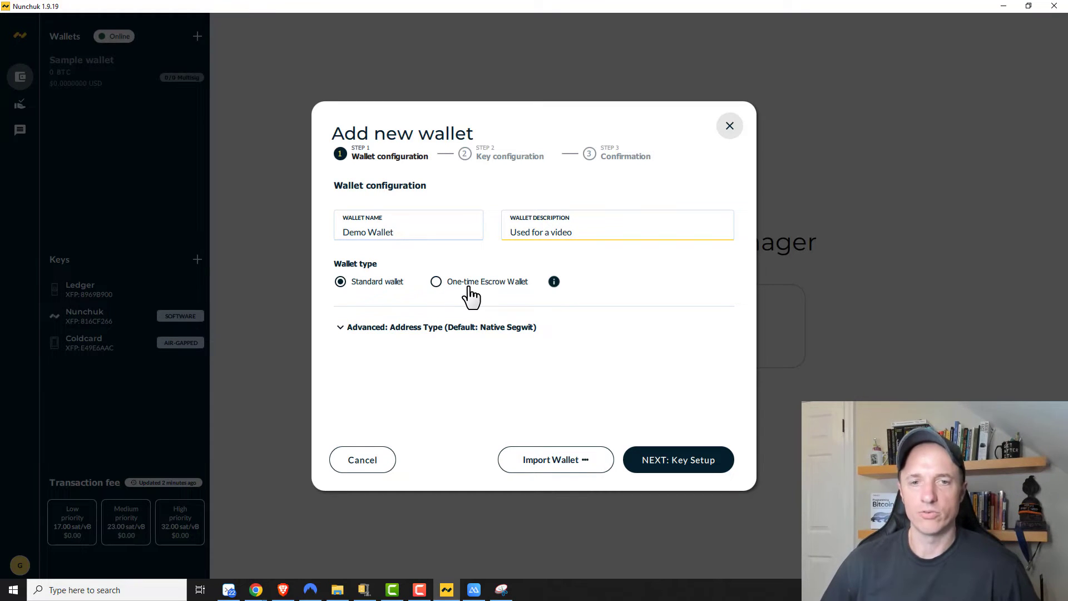
pyautogui.moveTo(554, 283)
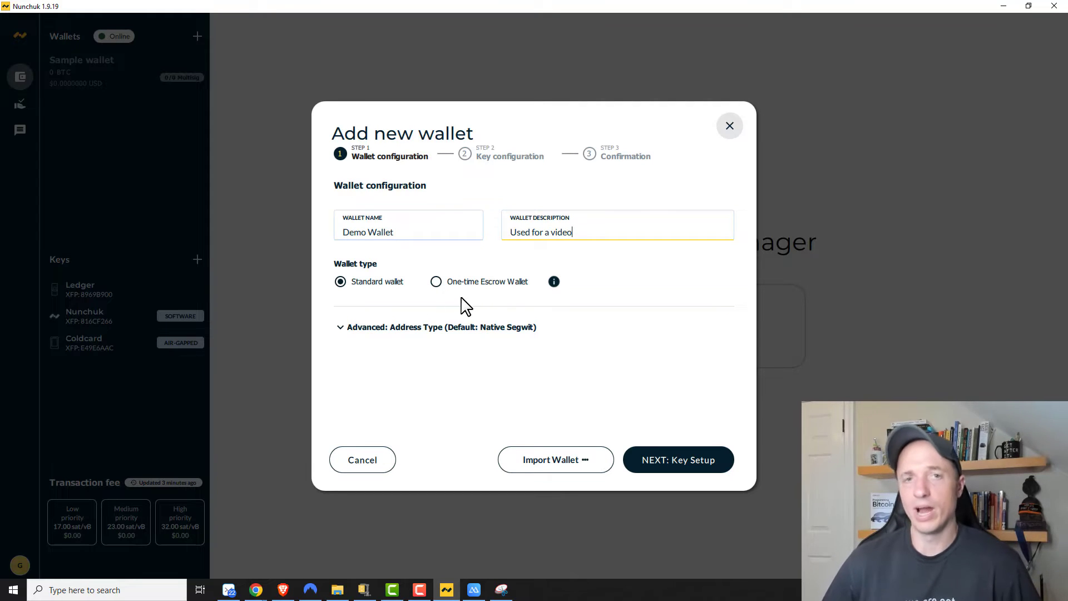
pyautogui.click(339, 328)
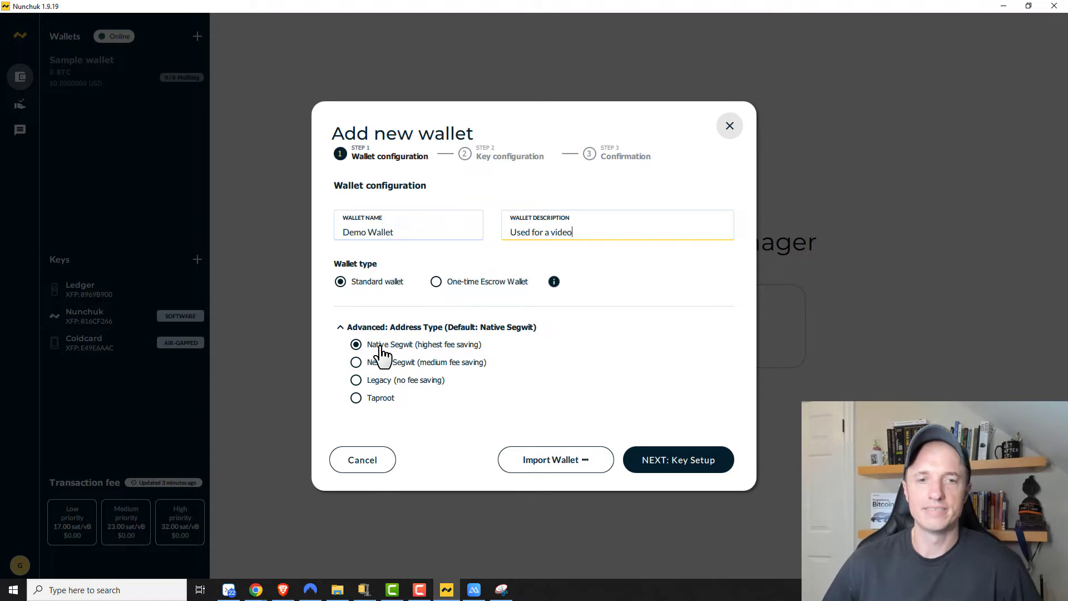
pyautogui.click(682, 461)
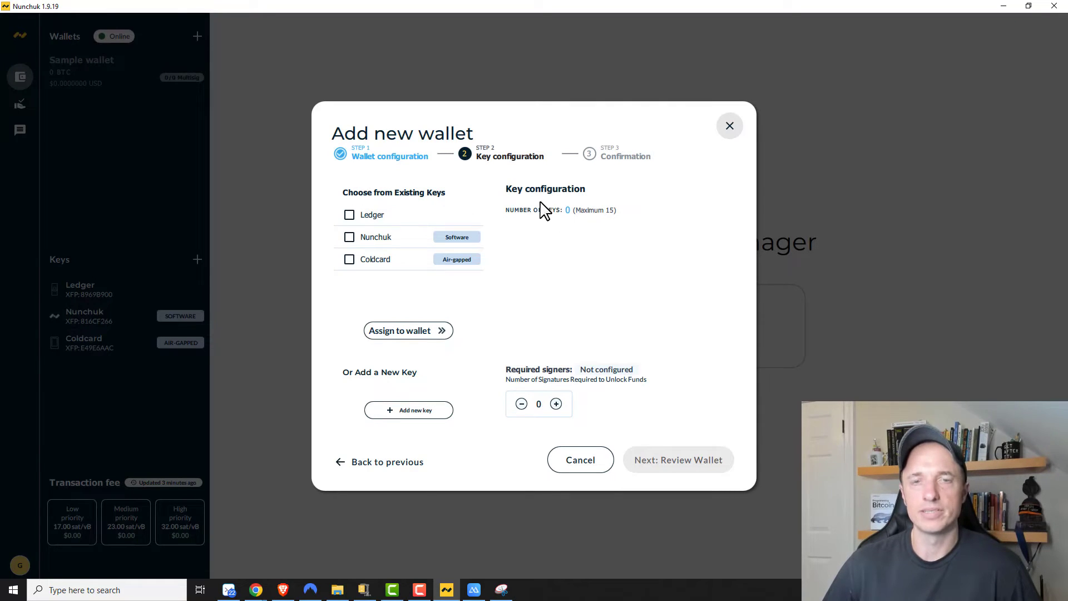
# Step: Assign the Ledger, Nunchuk and Coldcard keys to the wallet
pyautogui.click(350, 216)
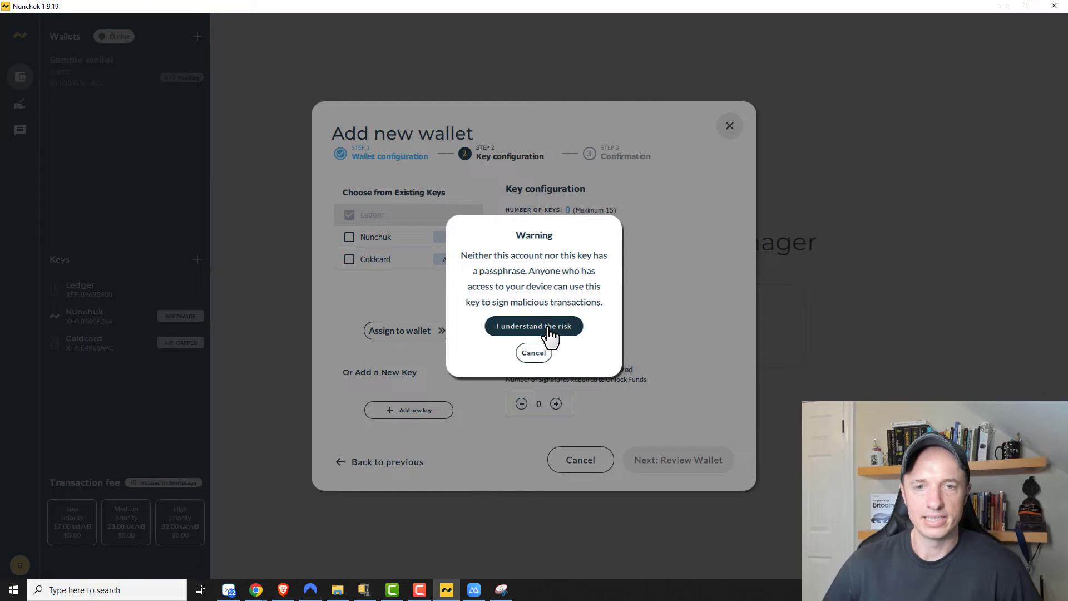
pyautogui.click(549, 328)
pyautogui.click(350, 260)
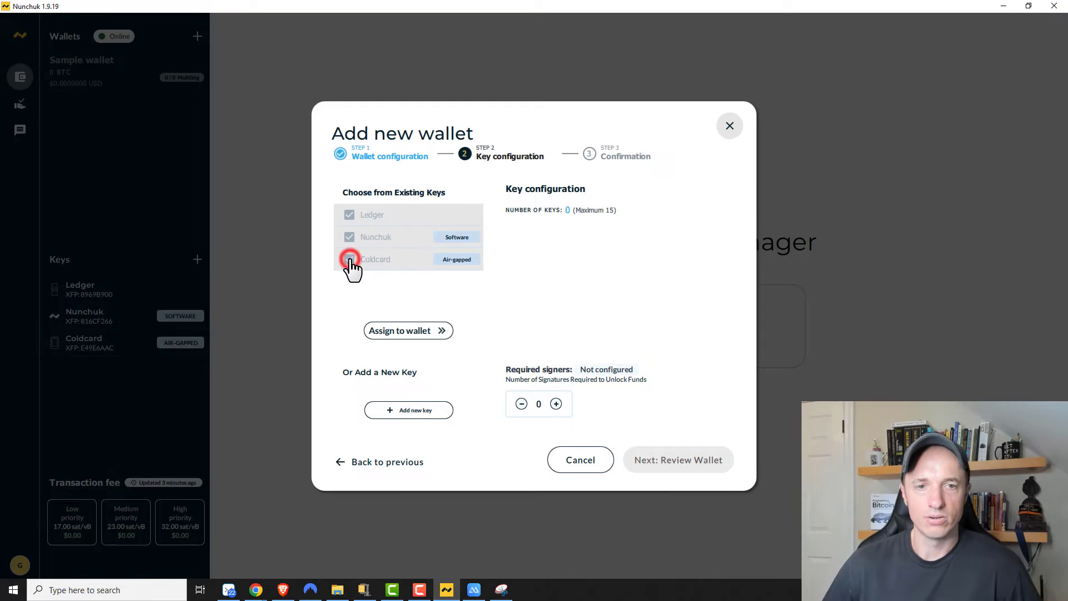
pyautogui.click(410, 332)
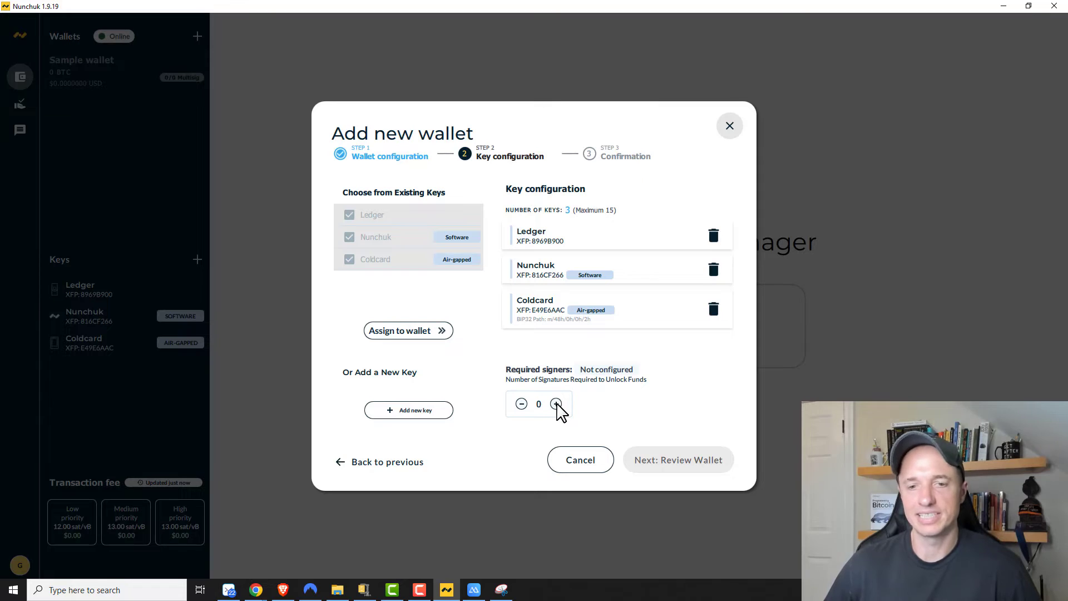
# Step: Set required signatures to 2, making a 2/3 multisig
pyautogui.click(556, 404)
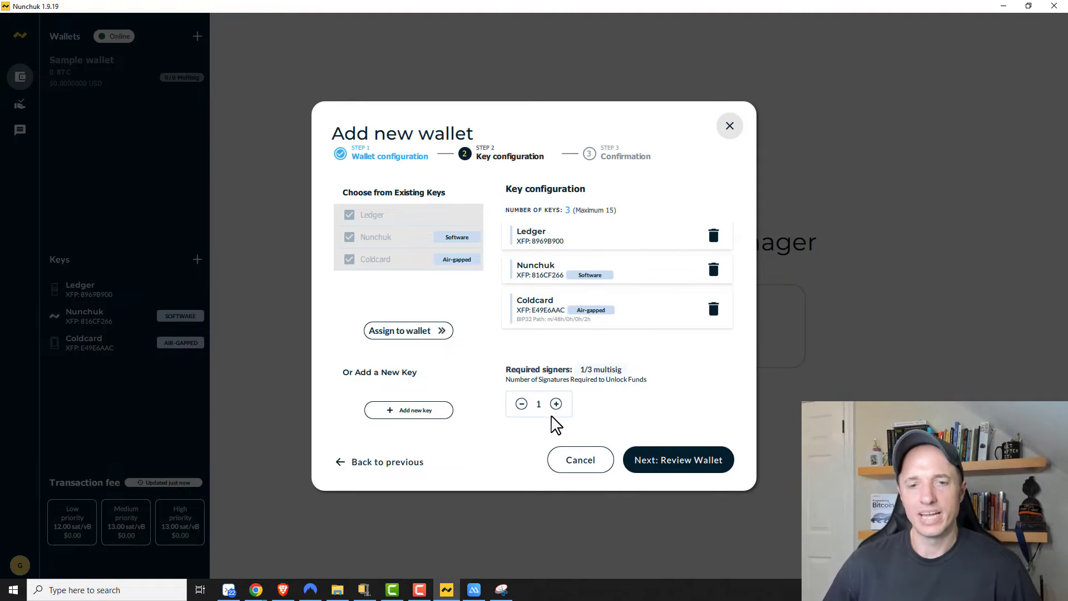
pyautogui.click(557, 404)
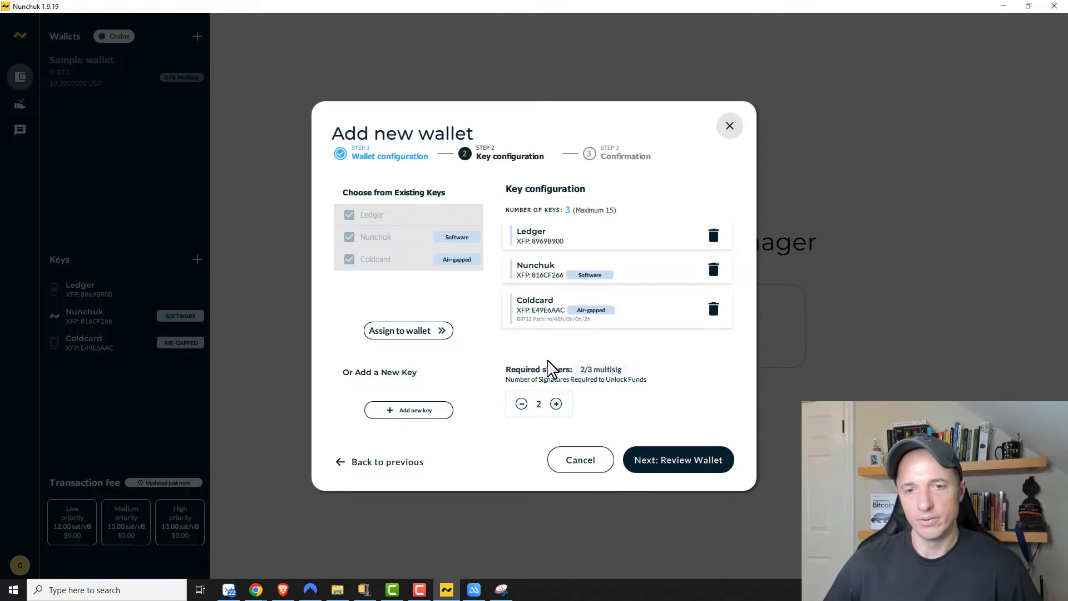
pyautogui.click(676, 468)
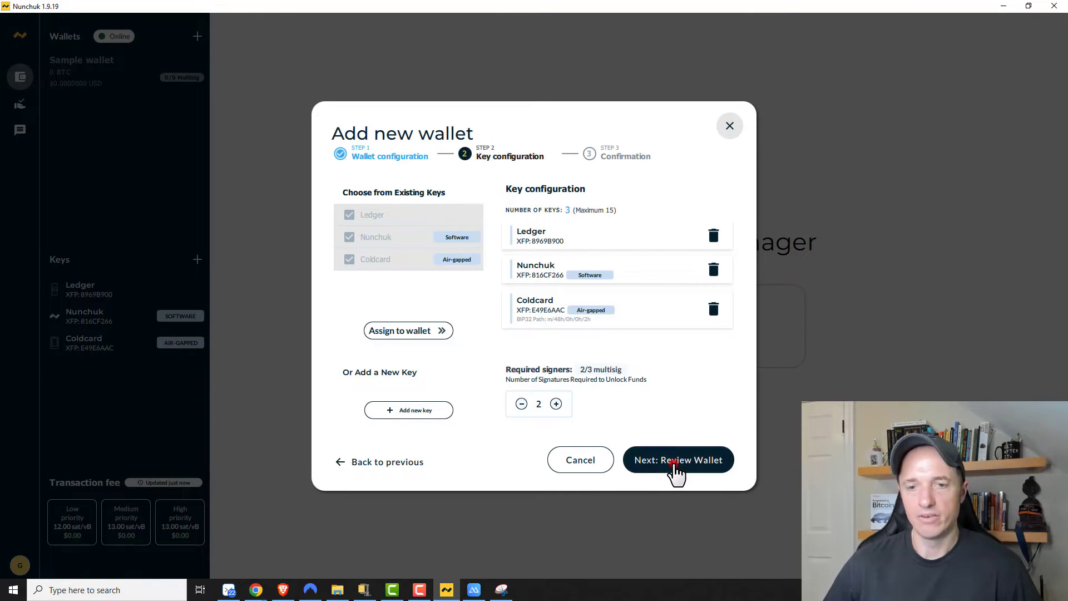
# Step: Review the 2-of-3 Demo Wallet setup and create the wallet
pyautogui.click(676, 472)
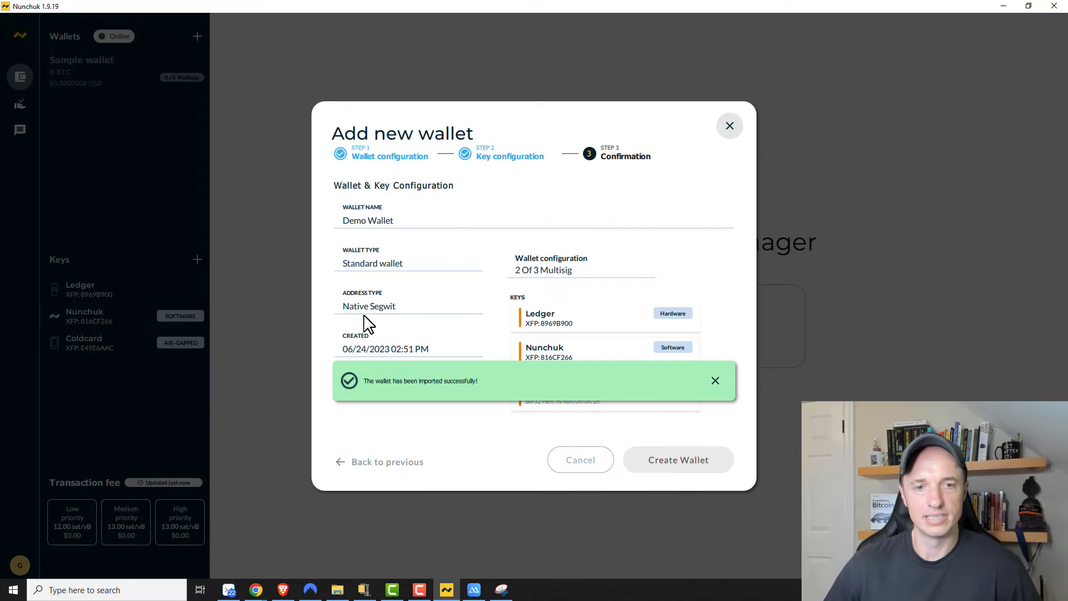
pyautogui.click(716, 380)
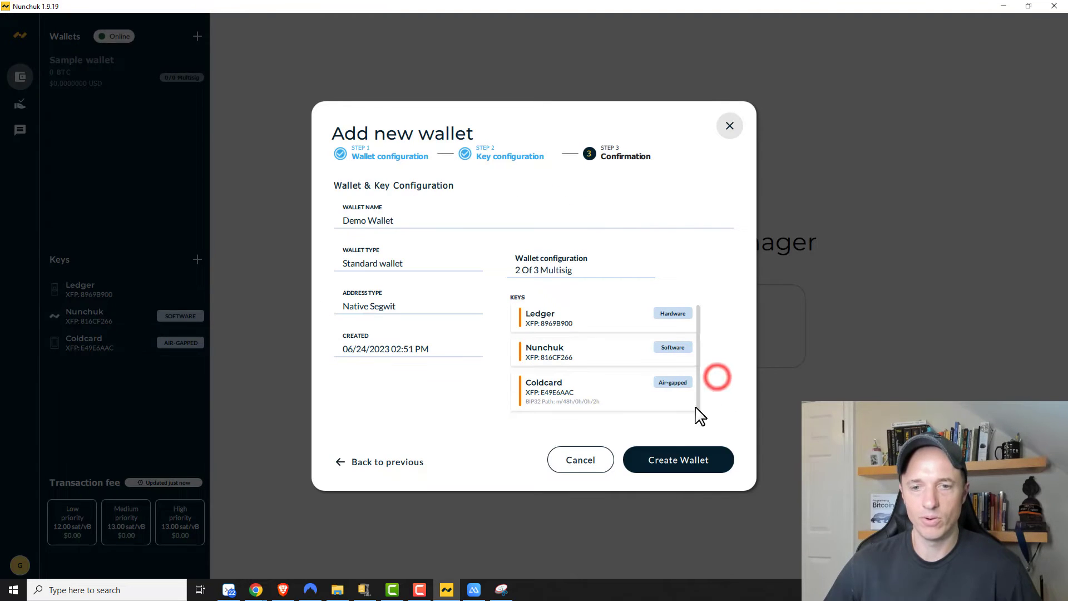
pyautogui.click(690, 468)
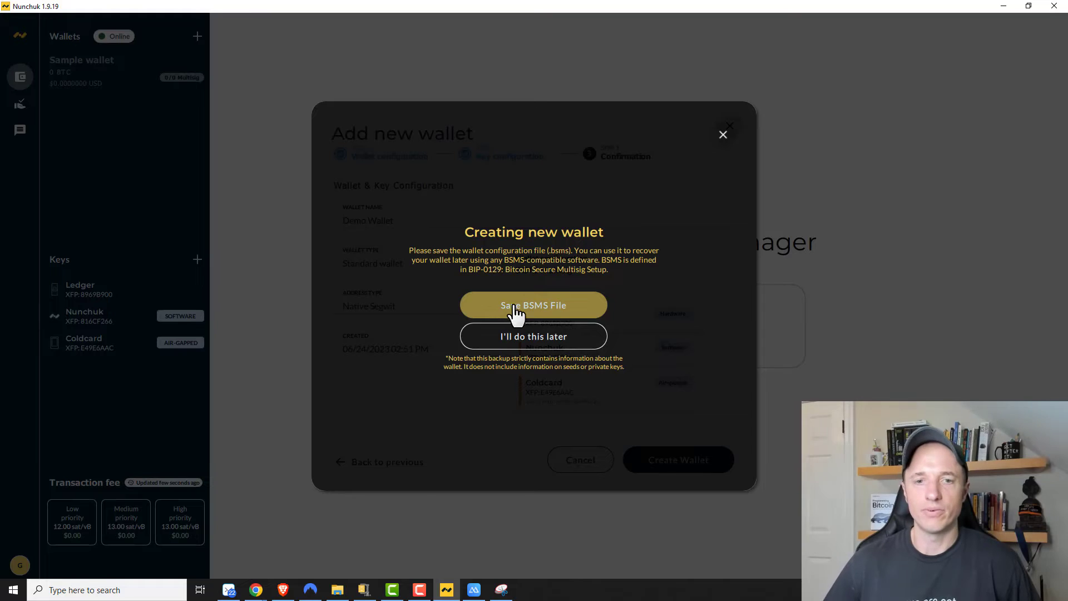
# Step: Save the wallet configuration as DemoWallet.bsms on USB Drive (E:)
pyautogui.click(548, 309)
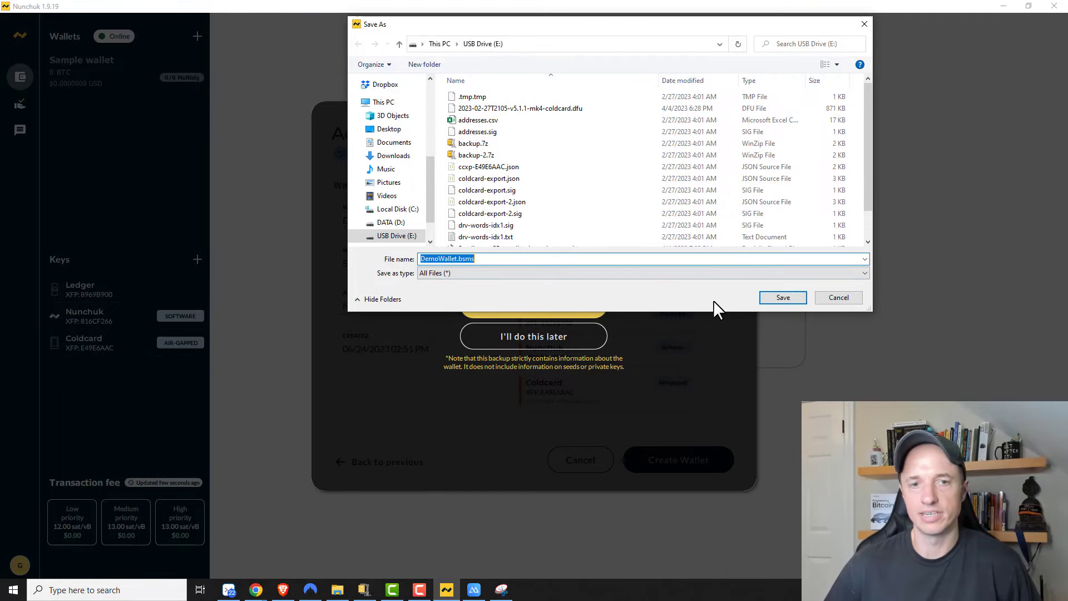
pyautogui.click(533, 259)
pyautogui.click(779, 300)
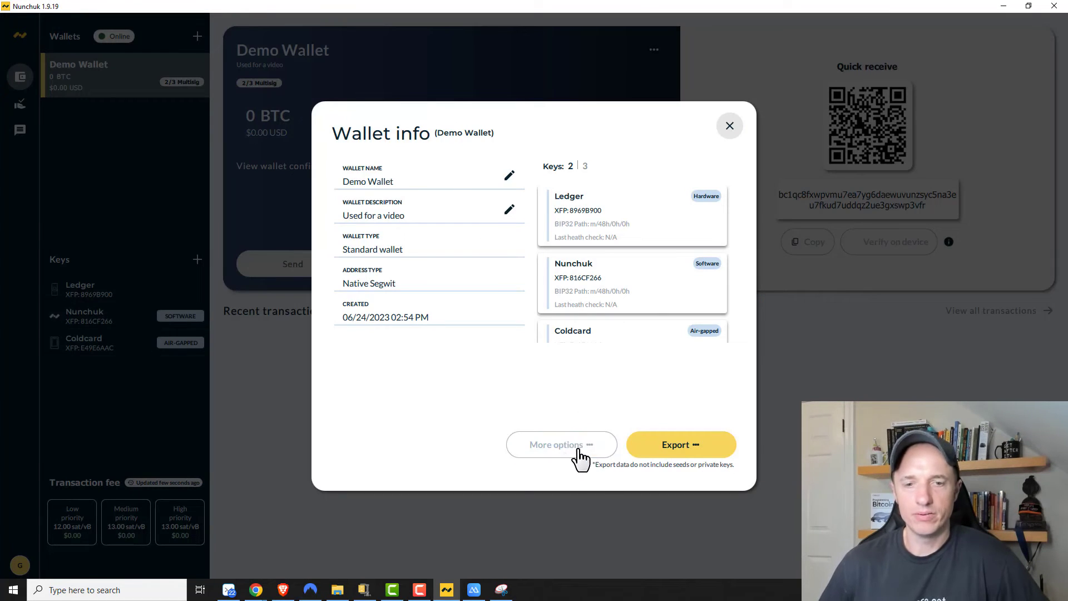
# Step: Look through Demo Wallet's More options and Export menus, then close Wallet info
pyautogui.click(573, 451)
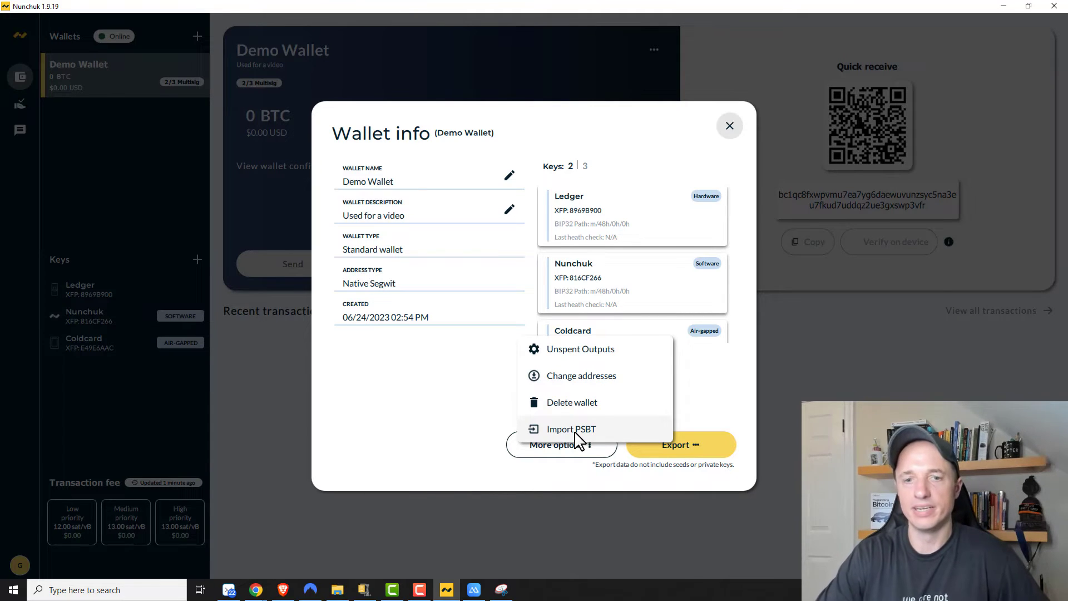
pyautogui.click(428, 428)
pyautogui.click(714, 446)
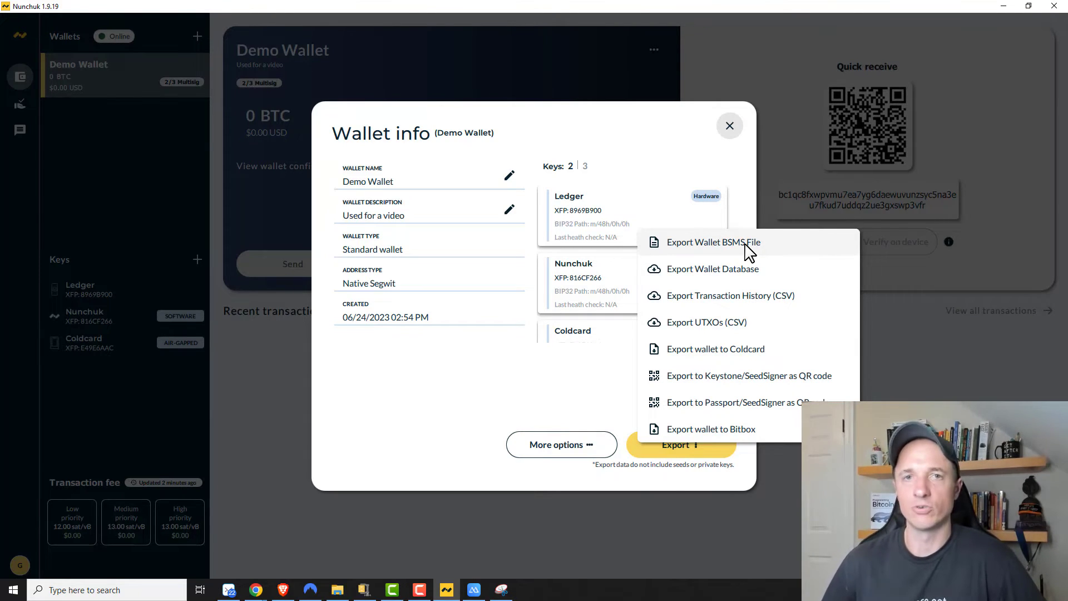
pyautogui.click(729, 127)
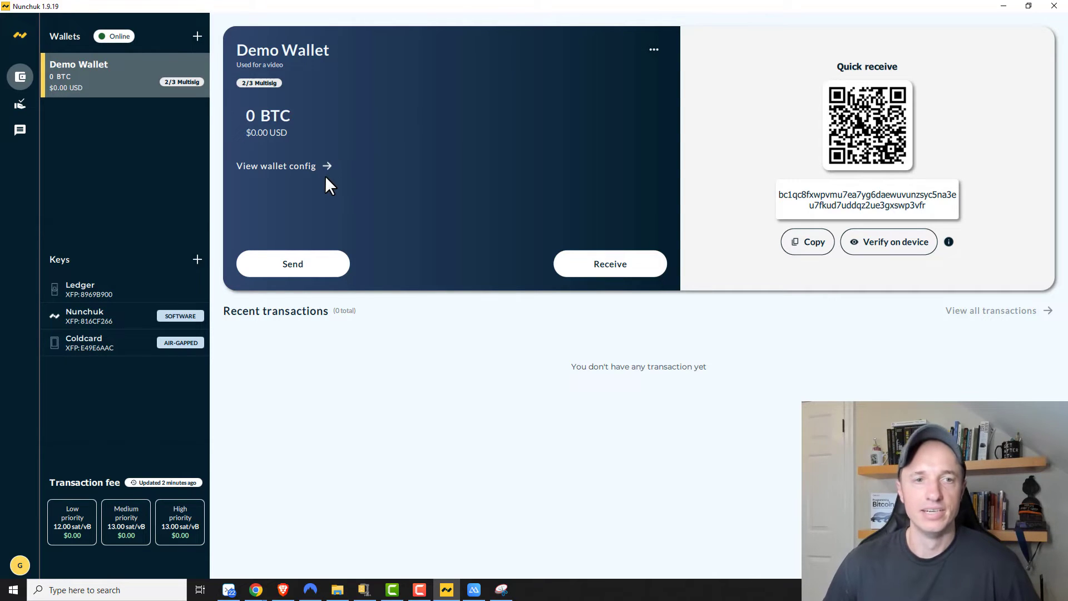
# Step: Copy Demo Wallet's unused receive address to fund it with 0.00064706 BTC
pyautogui.click(617, 272)
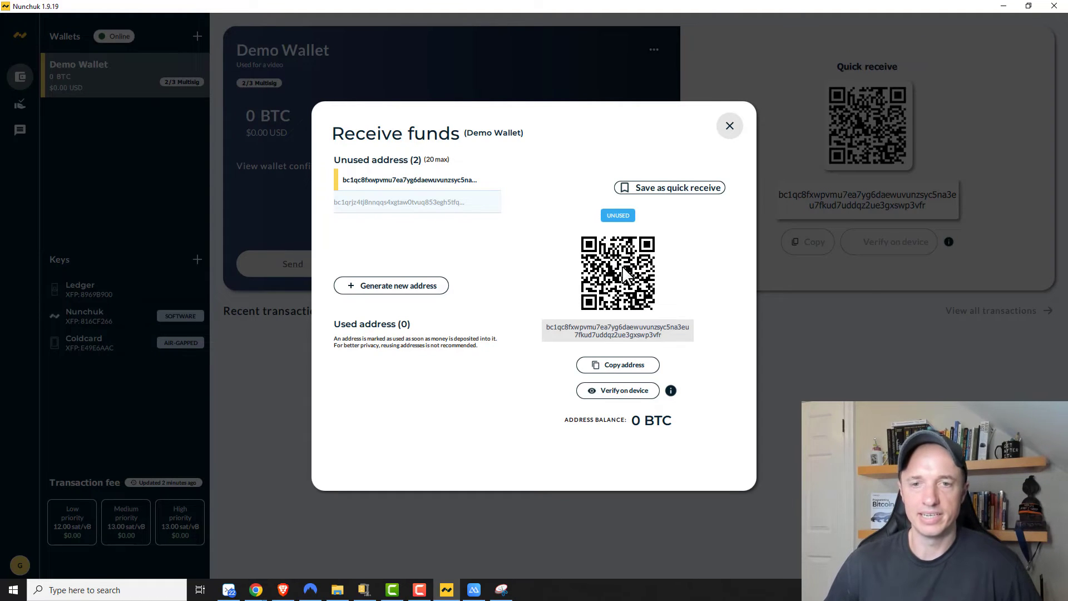
pyautogui.moveTo(668, 335); pyautogui.dragTo(542, 332)
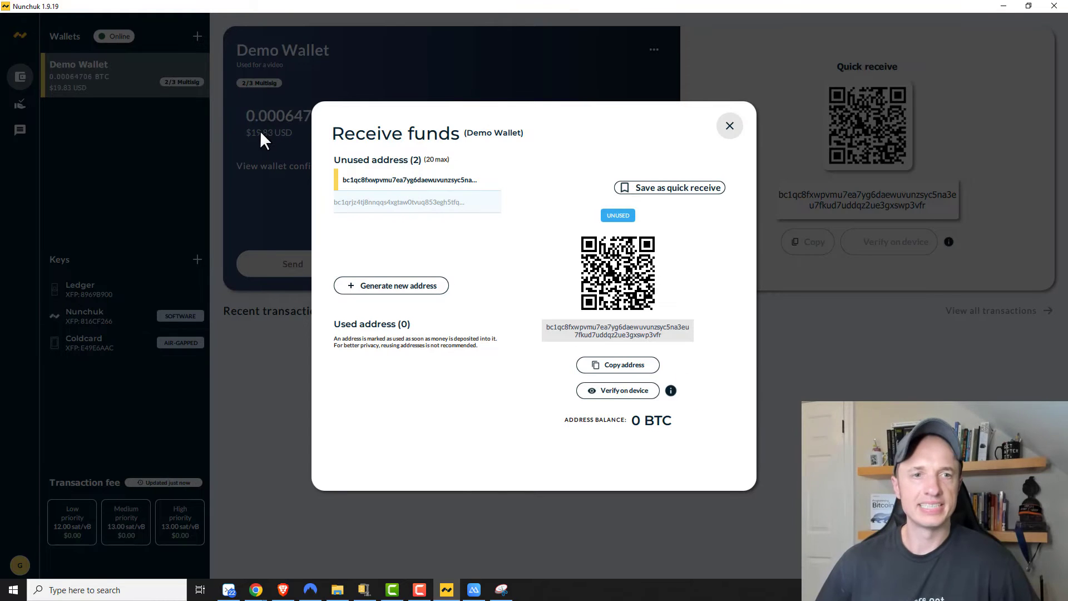
pyautogui.click(730, 127)
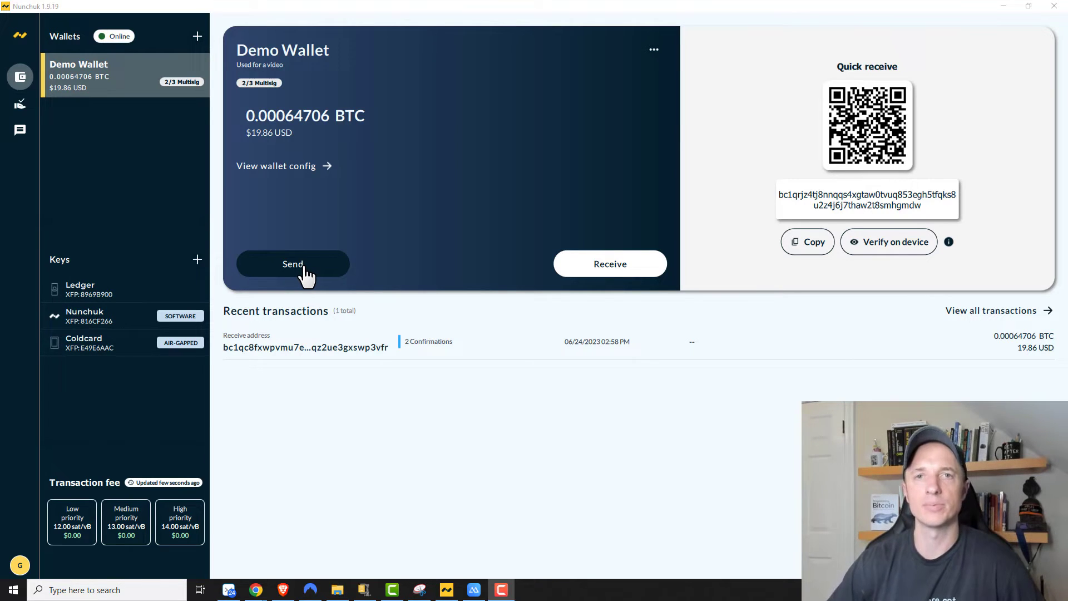
# Step: Review Display unit, Local currency (keeping USD) and Account Settings in the app settings
pyautogui.click(21, 566)
pyautogui.click(52, 537)
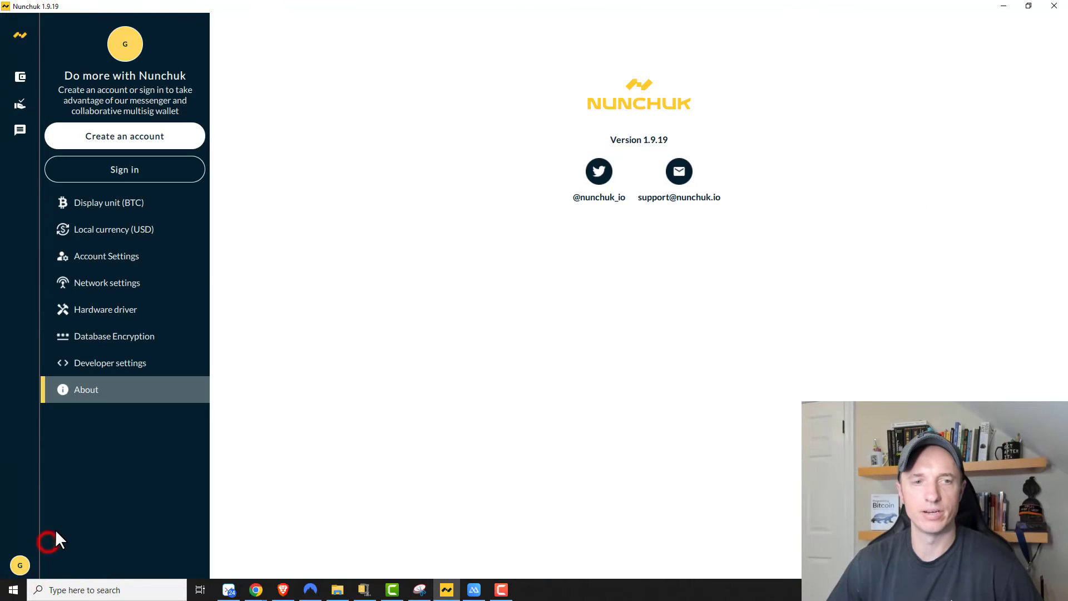
pyautogui.click(126, 205)
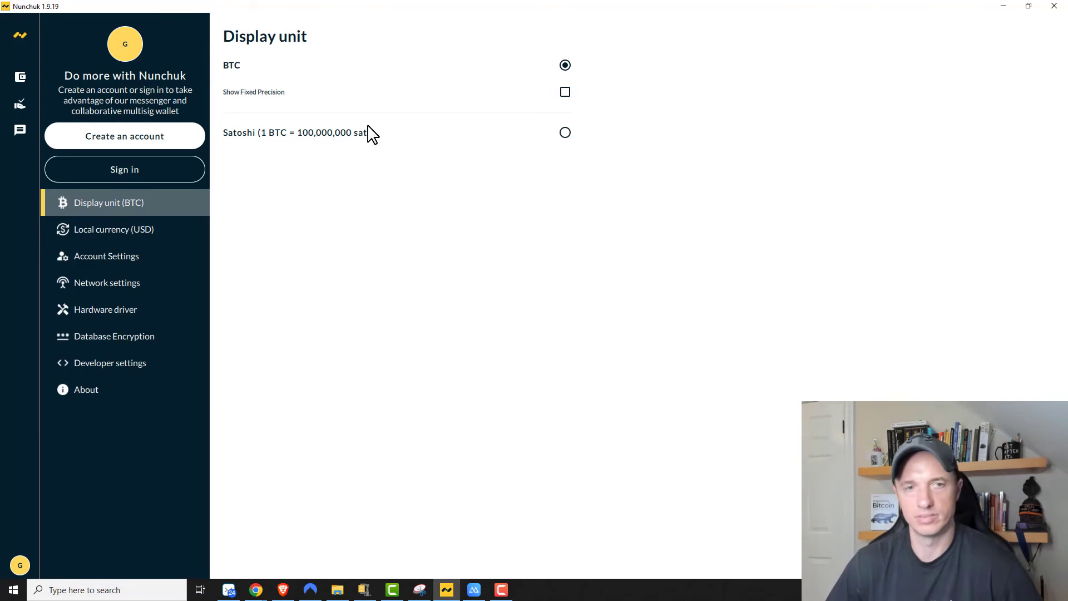
pyautogui.click(146, 229)
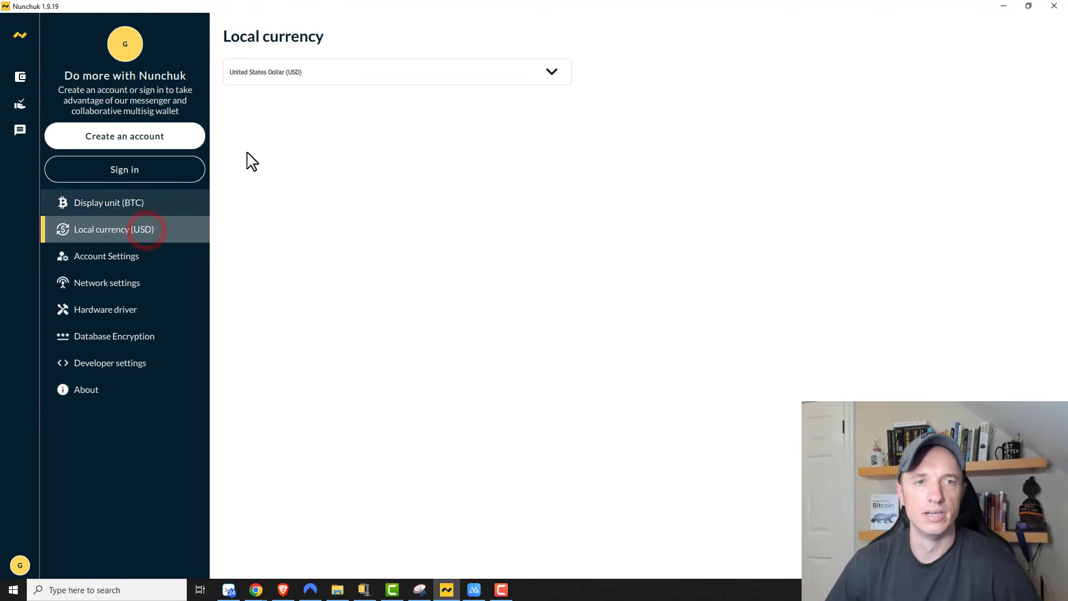
pyautogui.click(328, 71)
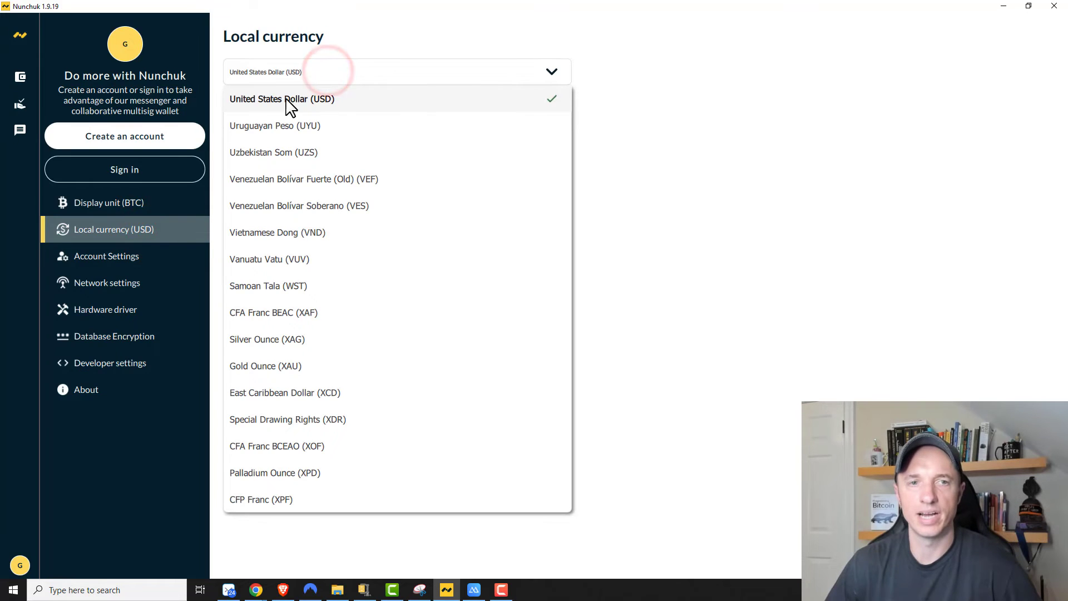
pyautogui.click(612, 100)
pyautogui.click(116, 259)
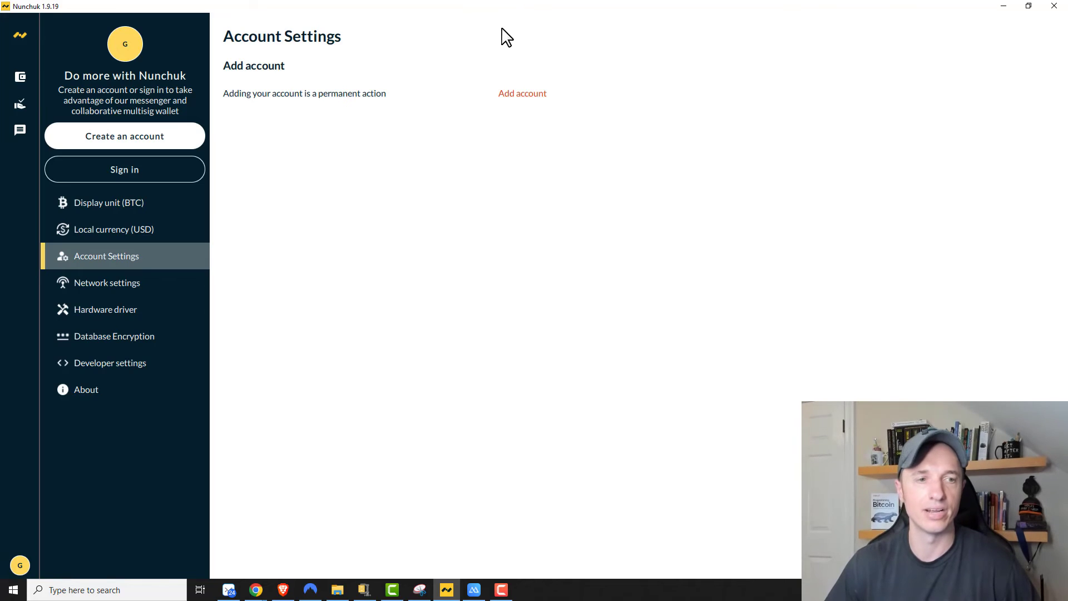
# Step: Browse Network, Hardware driver, Database Encryption, Developer and About settings, then return to Demo Wallet
pyautogui.click(122, 281)
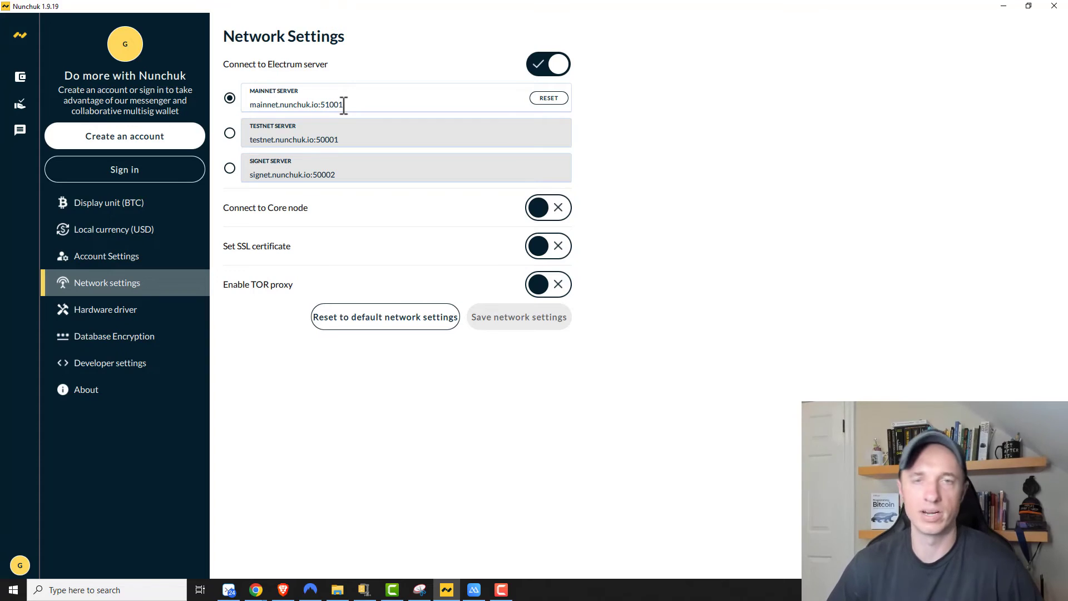
pyautogui.moveTo(258, 105); pyautogui.dragTo(345, 103)
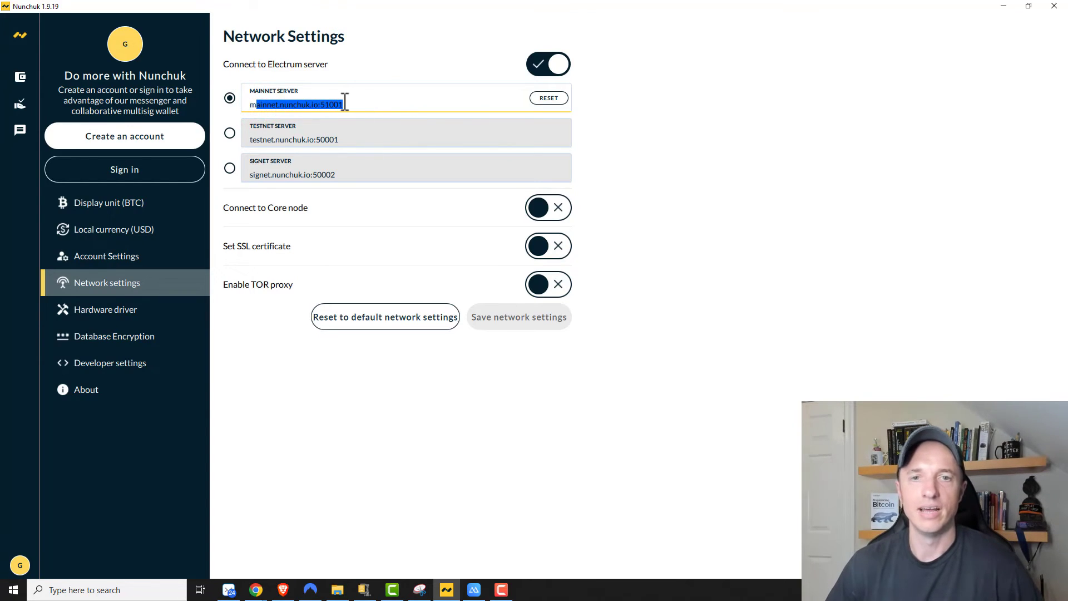
pyautogui.click(121, 310)
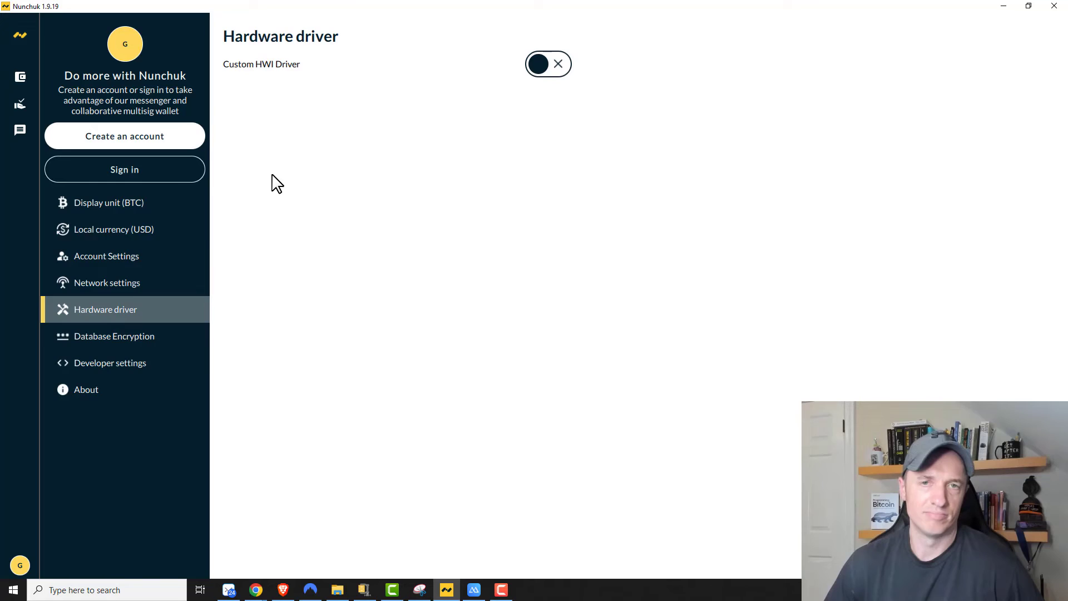
pyautogui.click(135, 336)
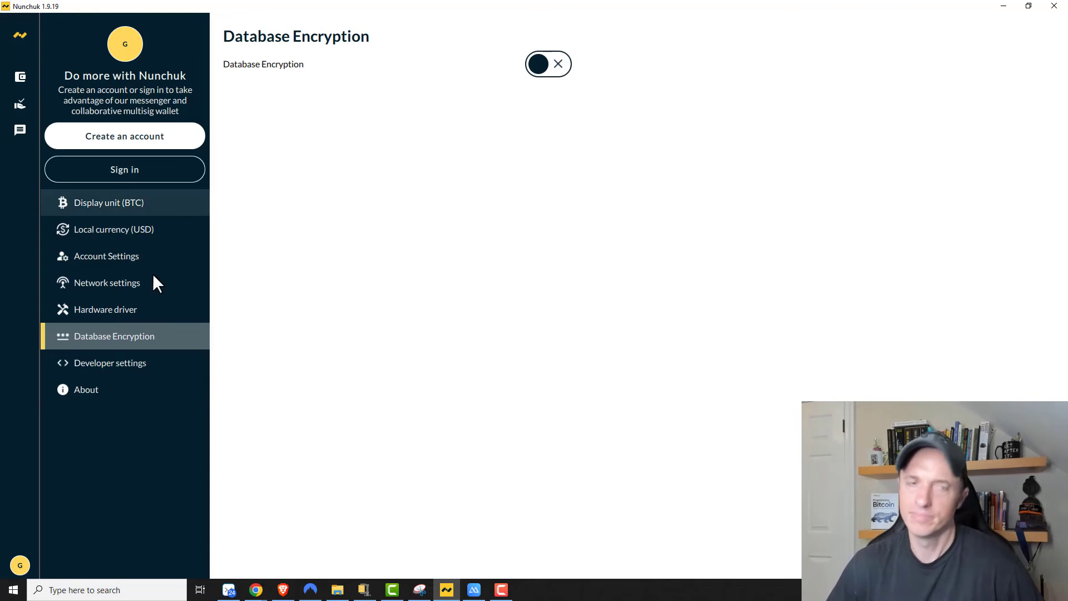
pyautogui.click(105, 368)
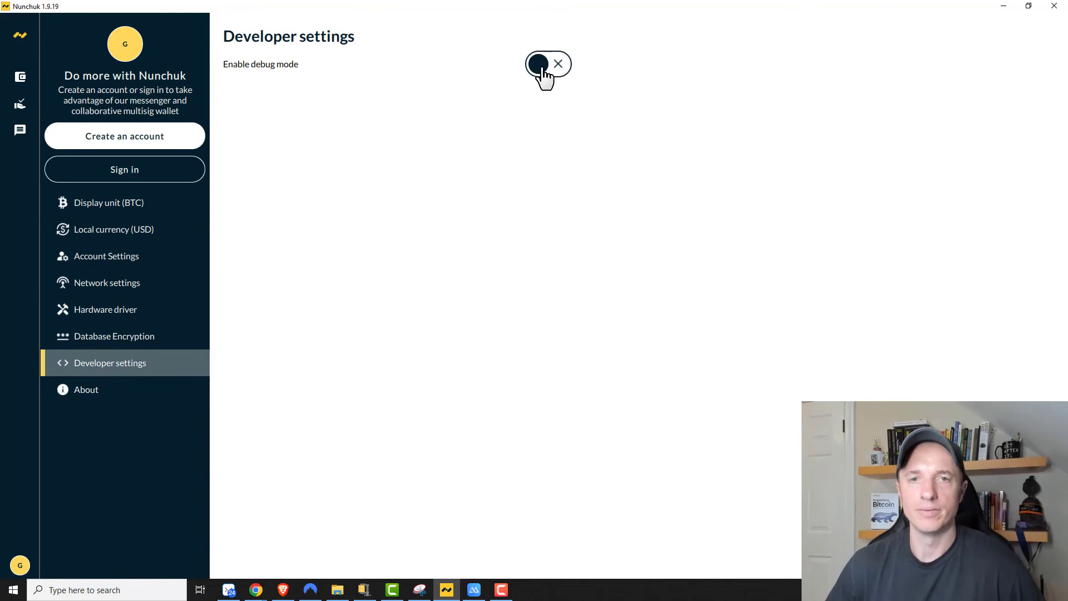
pyautogui.click(72, 389)
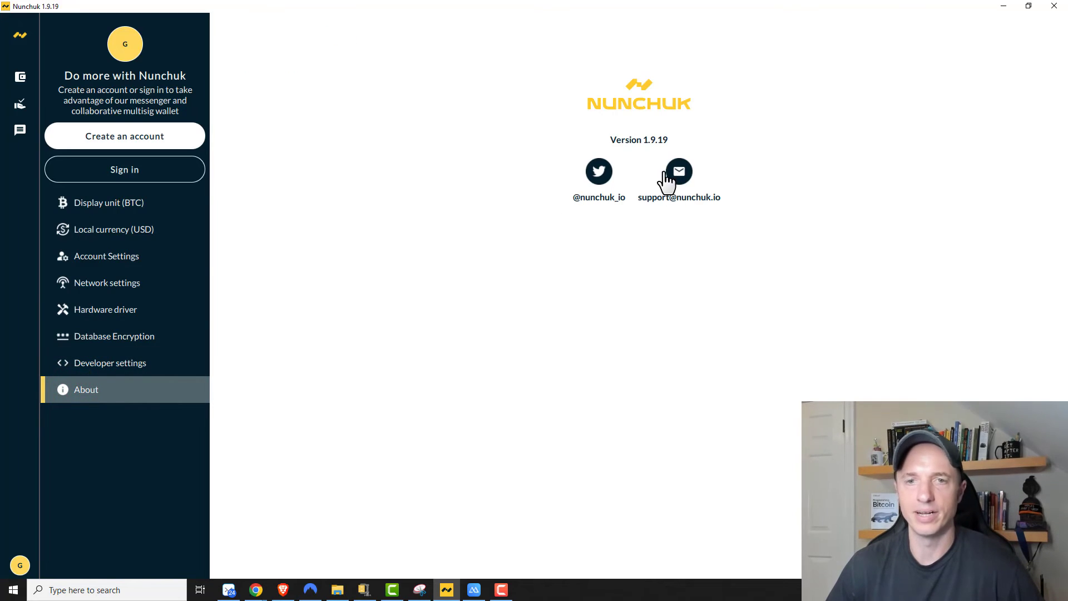
pyautogui.click(20, 77)
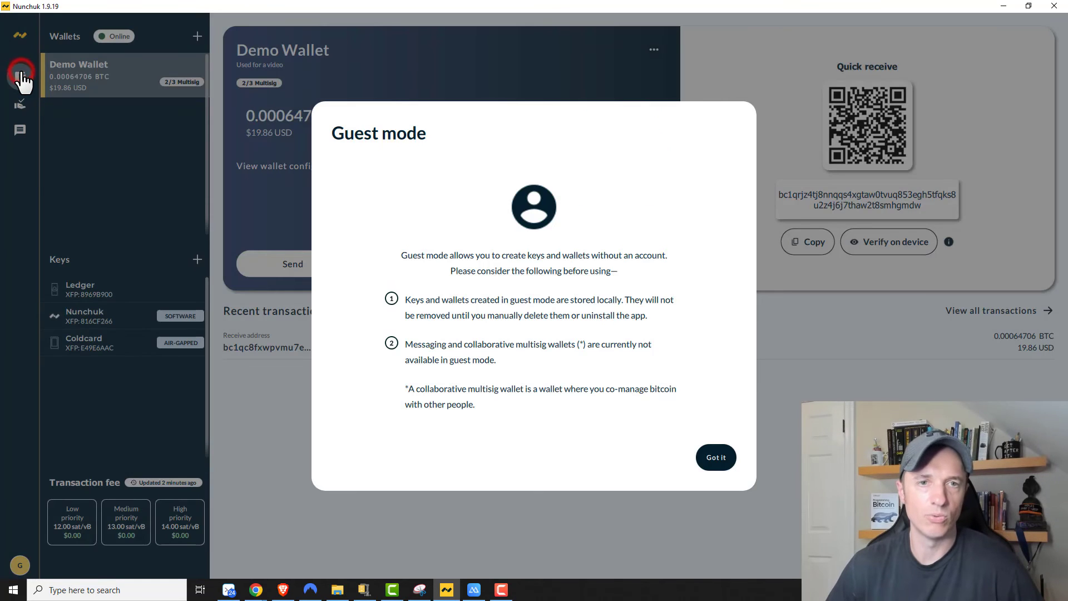
# Step: Dismiss the guest notice and inspect Demo Wallet's single 0.00064706 BTC unspent output
pyautogui.click(716, 457)
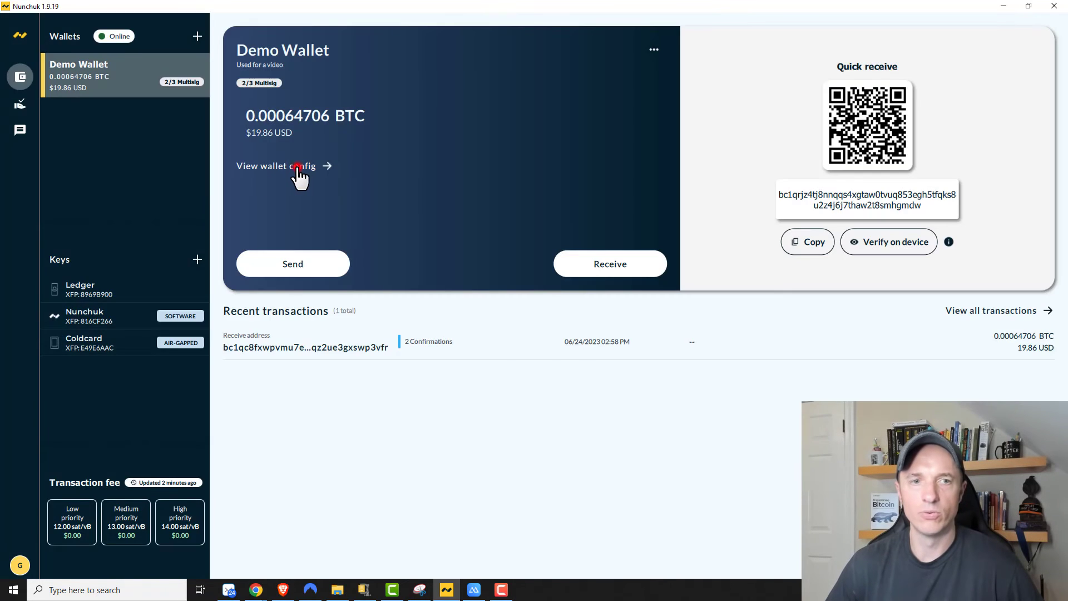
pyautogui.click(297, 166)
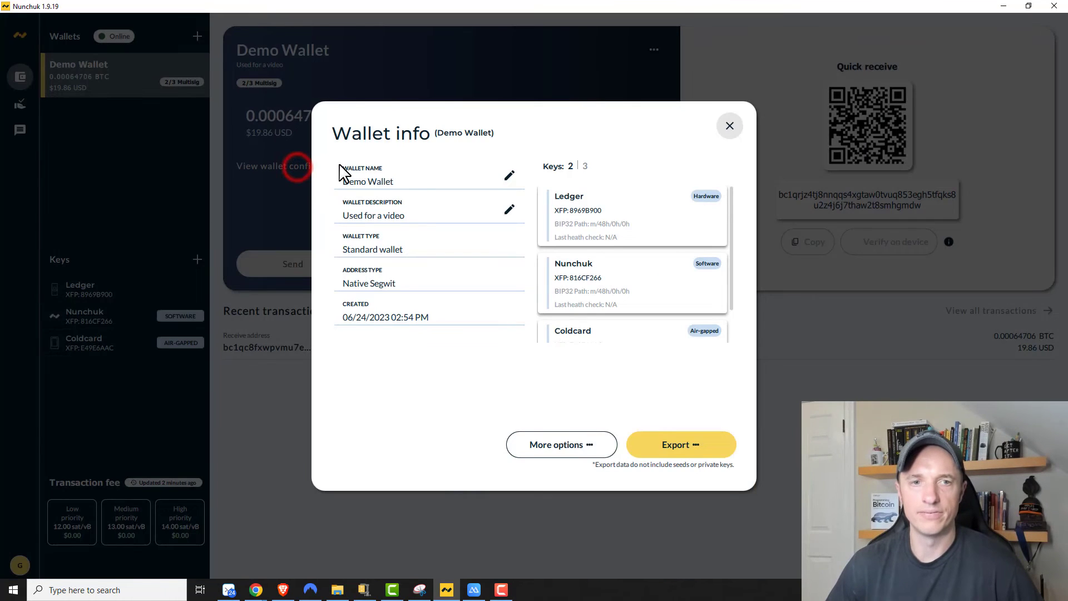
pyautogui.click(566, 451)
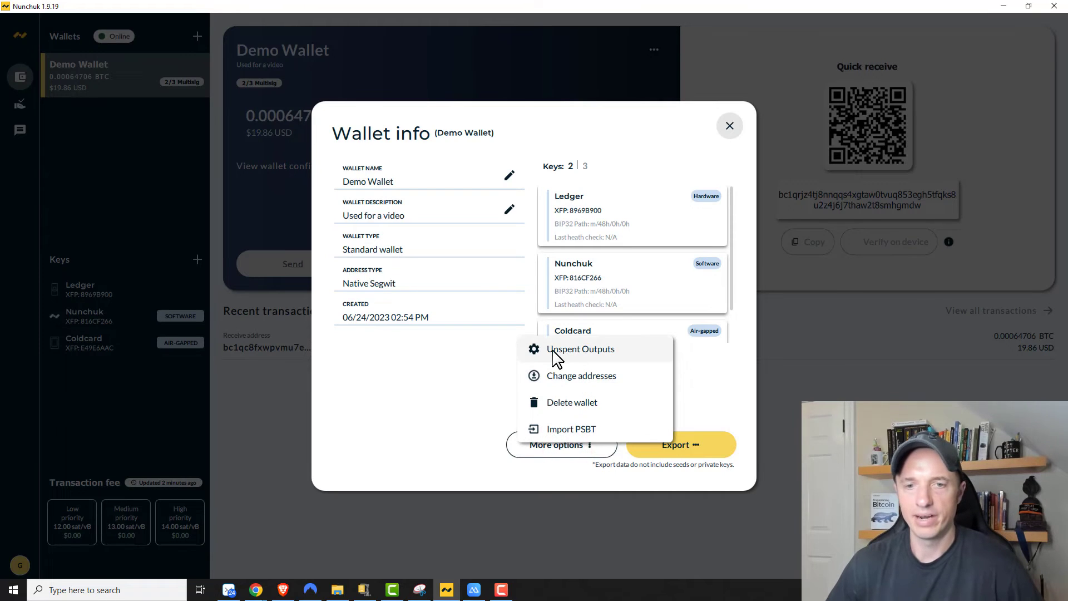
pyautogui.click(606, 351)
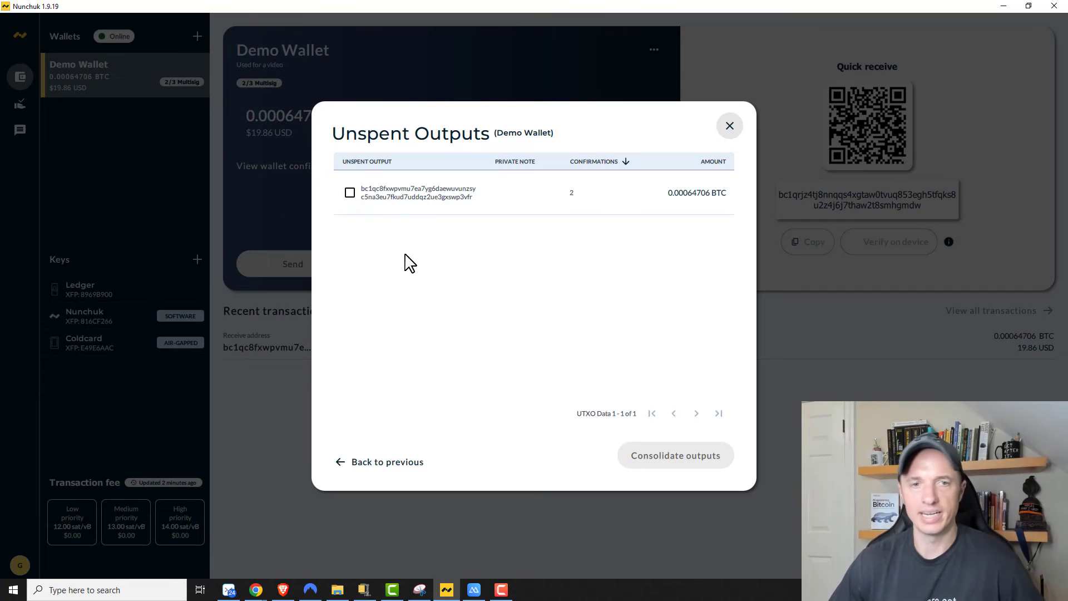
pyautogui.click(350, 192)
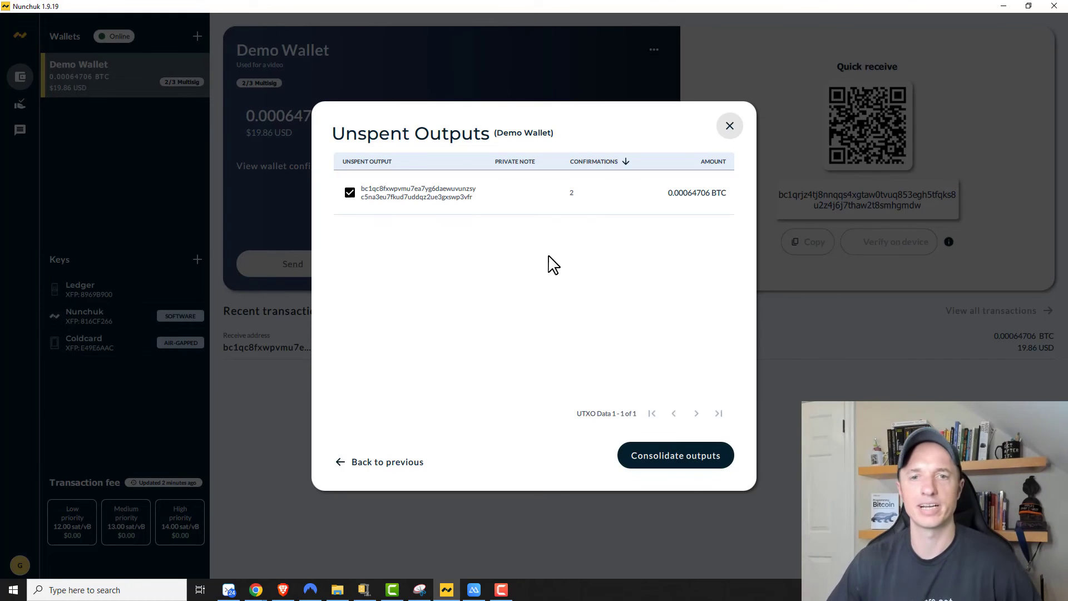
pyautogui.click(438, 189)
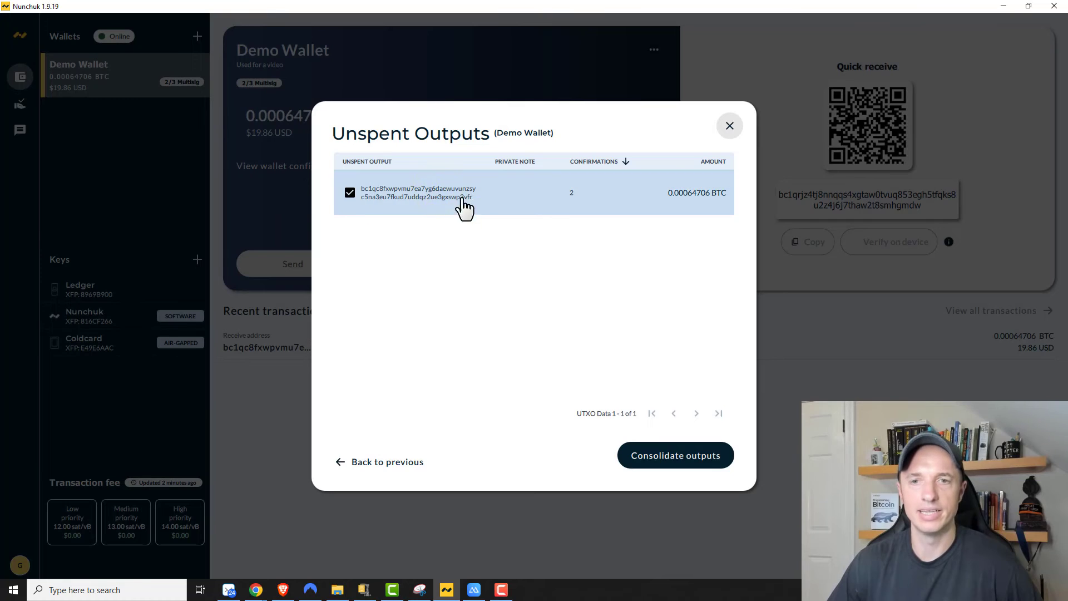
pyautogui.click(394, 465)
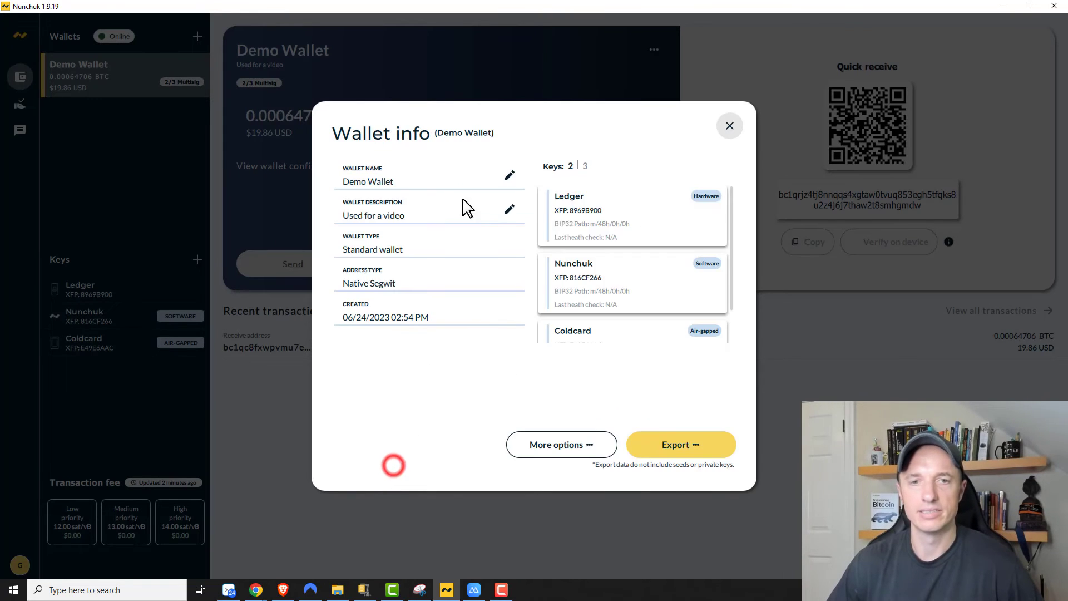
# Step: Close Demo Wallet's info and glance through its full transaction history
pyautogui.click(579, 452)
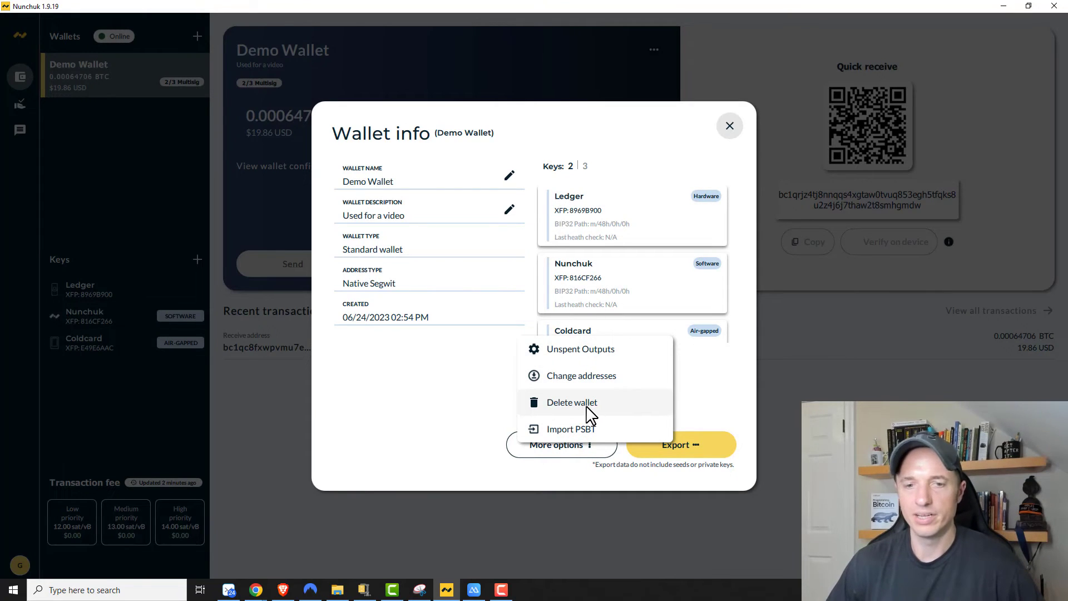
pyautogui.click(732, 128)
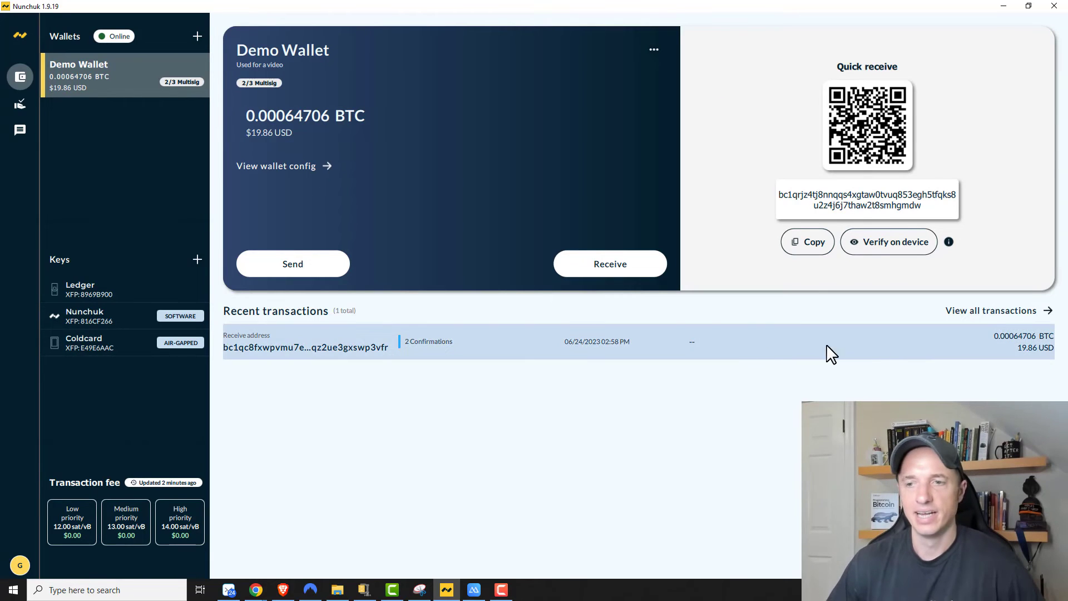
pyautogui.click(992, 312)
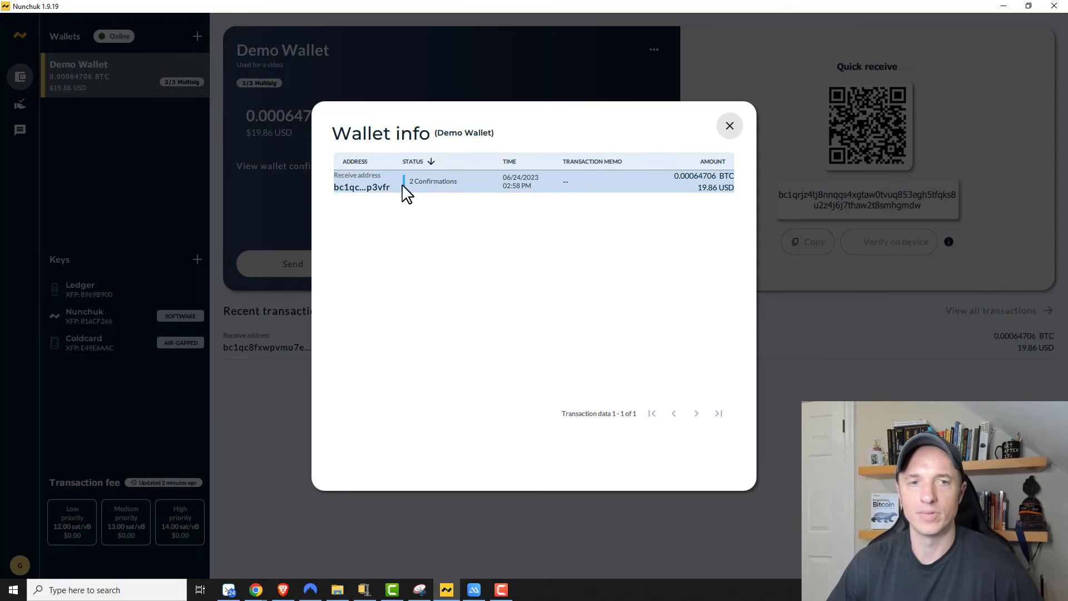
pyautogui.click(730, 126)
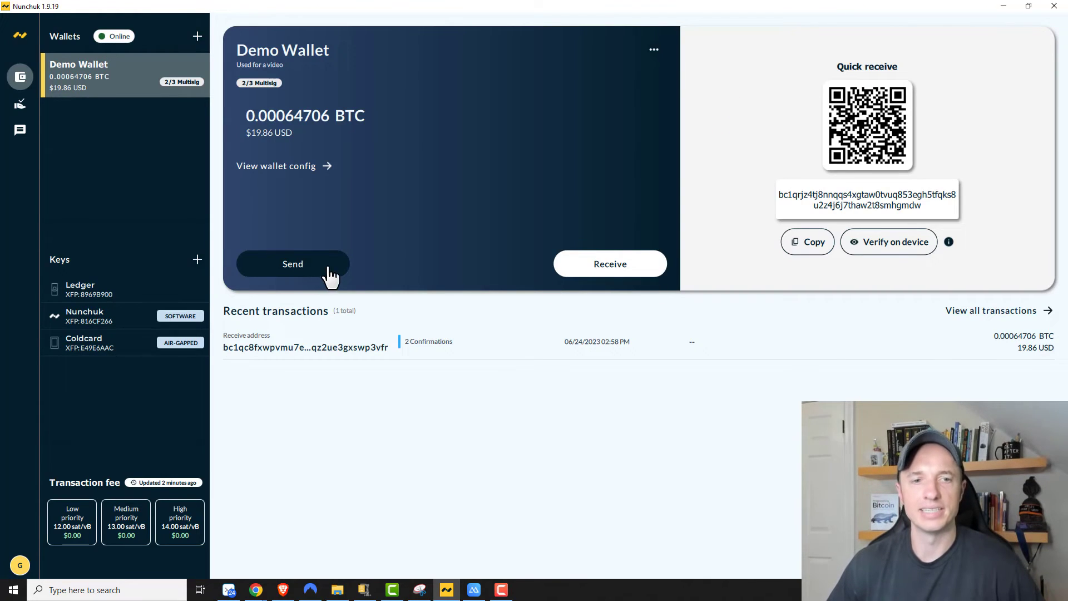
# Step: Open Send funds for Demo Wallet and add three extra rows under Batched transaction
pyautogui.click(313, 277)
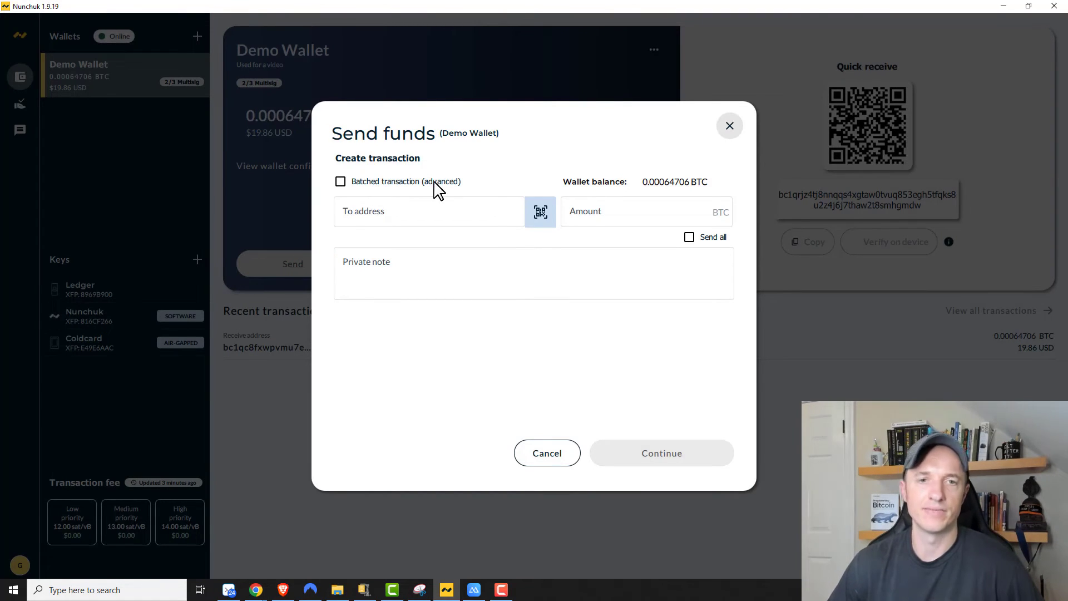
pyautogui.click(339, 182)
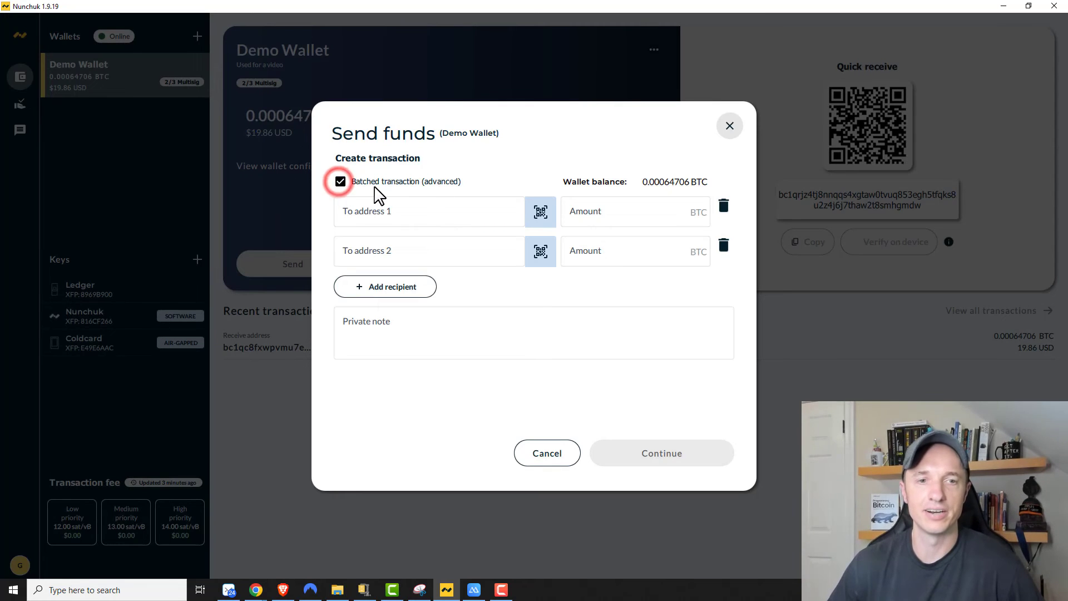
pyautogui.click(390, 286)
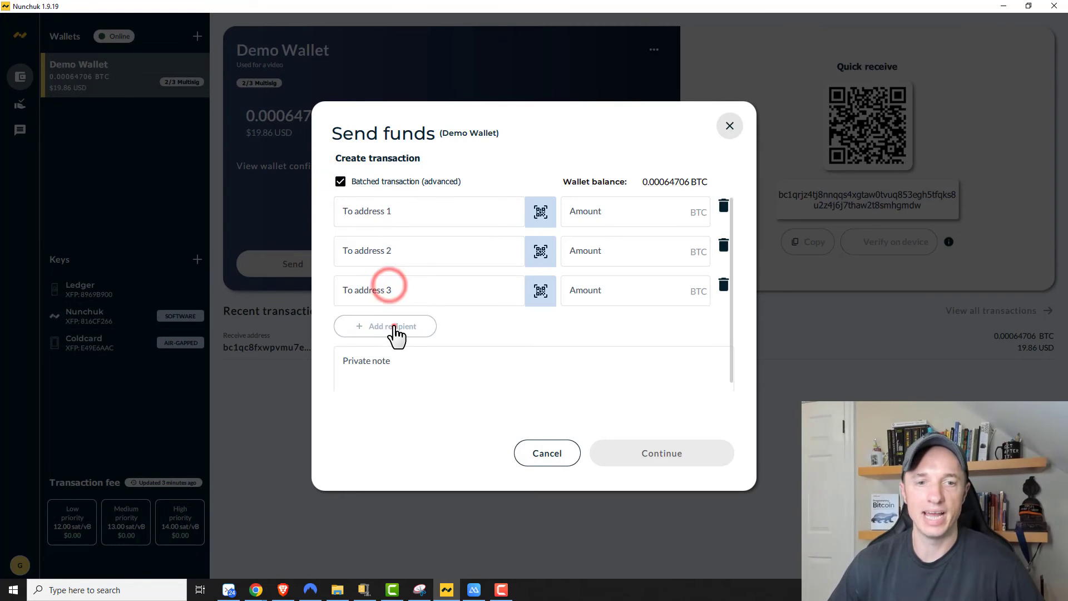
pyautogui.click(395, 327)
pyautogui.click(393, 366)
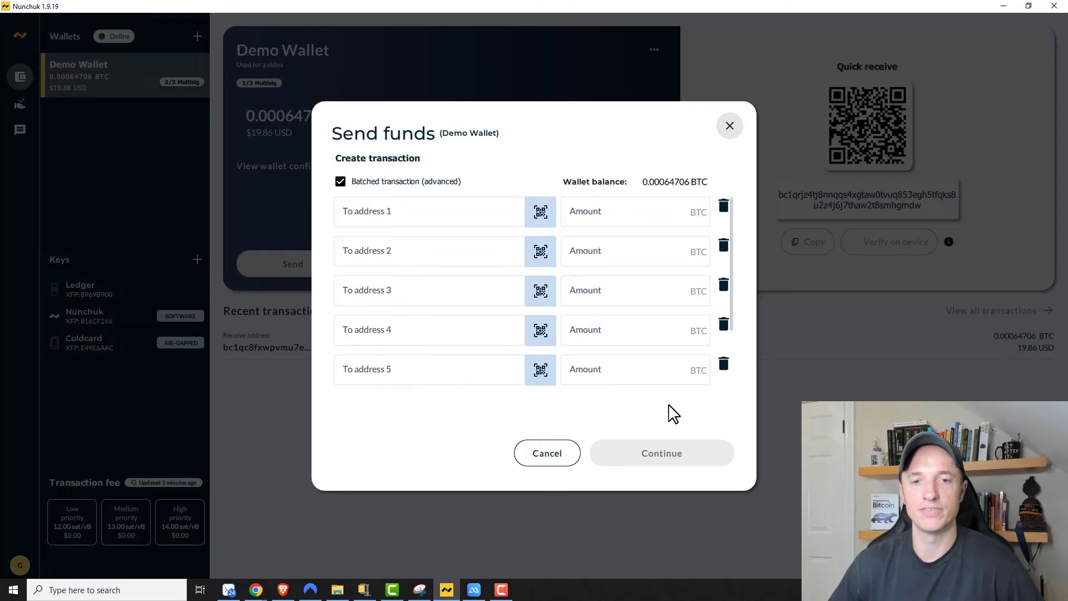
# Step: Delete the extra recipient rows and turn Batched transaction back off
pyautogui.click(724, 364)
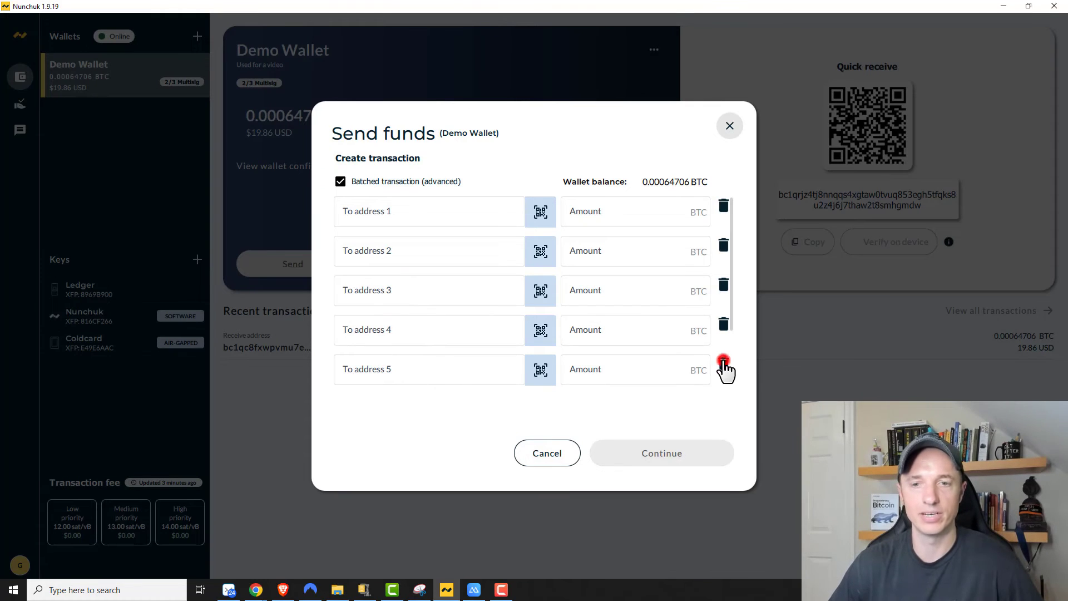
pyautogui.click(724, 326)
pyautogui.click(724, 286)
pyautogui.click(724, 248)
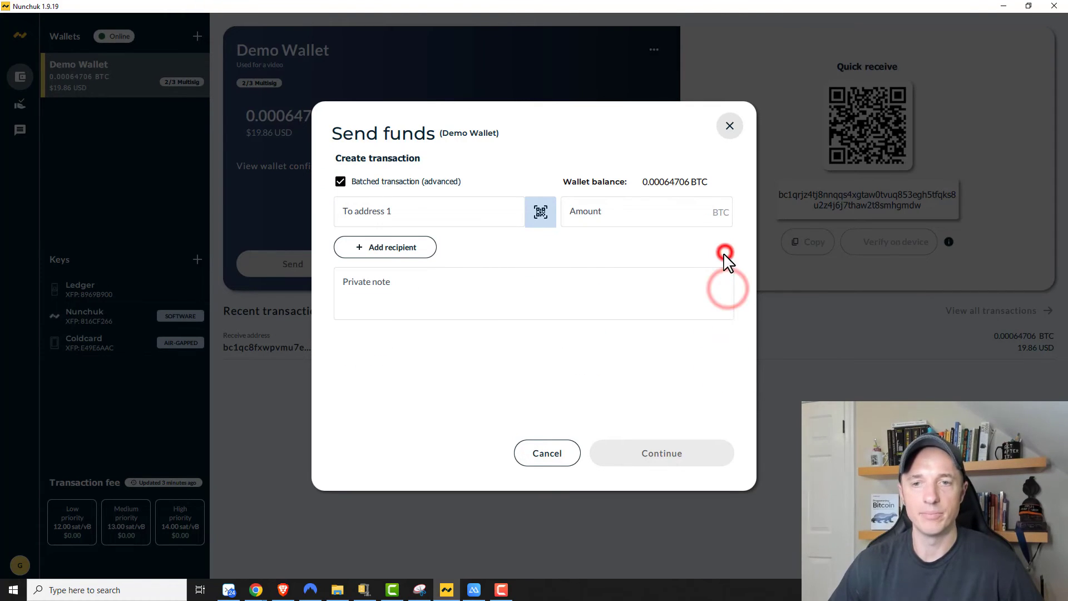
pyautogui.click(342, 183)
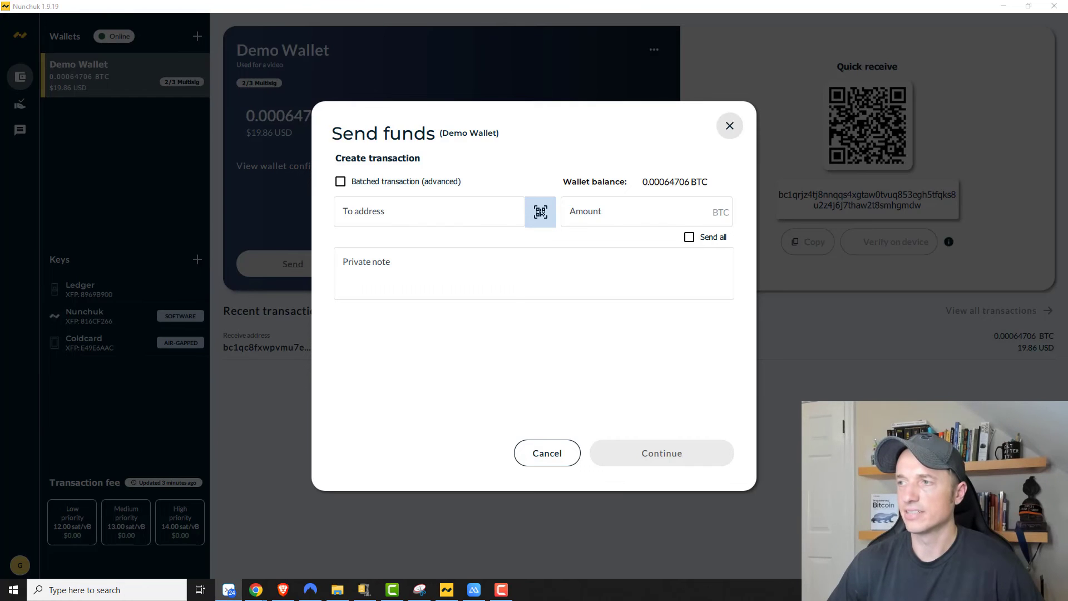
# Step: Send all 0.00064706 BTC to the pasted address with note 'Sending to self for demo'
pyautogui.click(434, 214)
pyautogui.write('bc1qe5hszq447wenafnnsg56rhwln5qlgstqp0xpwu')
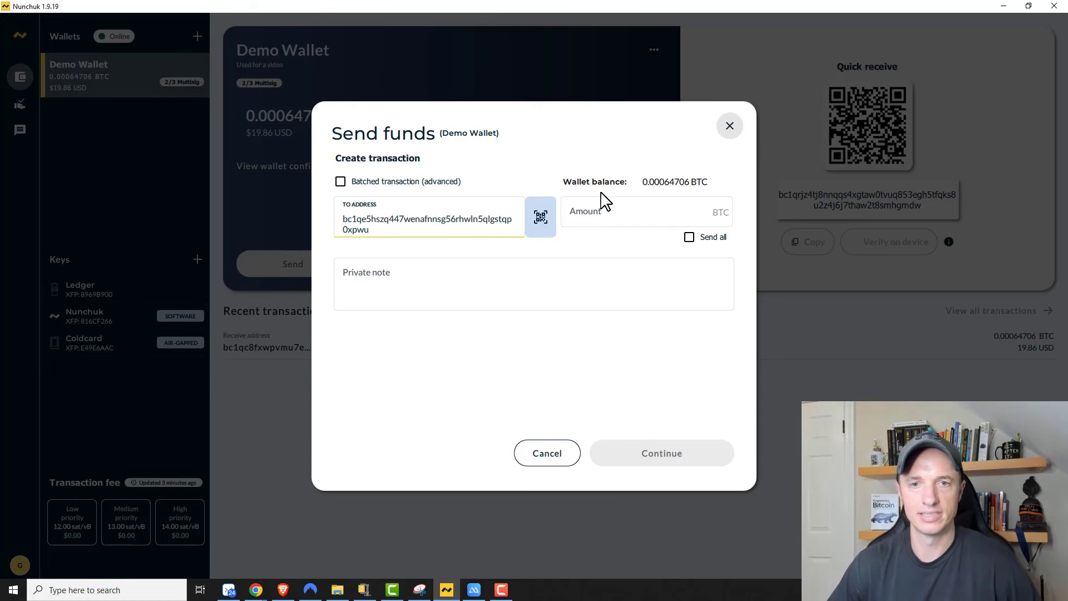
pyautogui.click(673, 182)
pyautogui.click(690, 238)
pyautogui.click(517, 289)
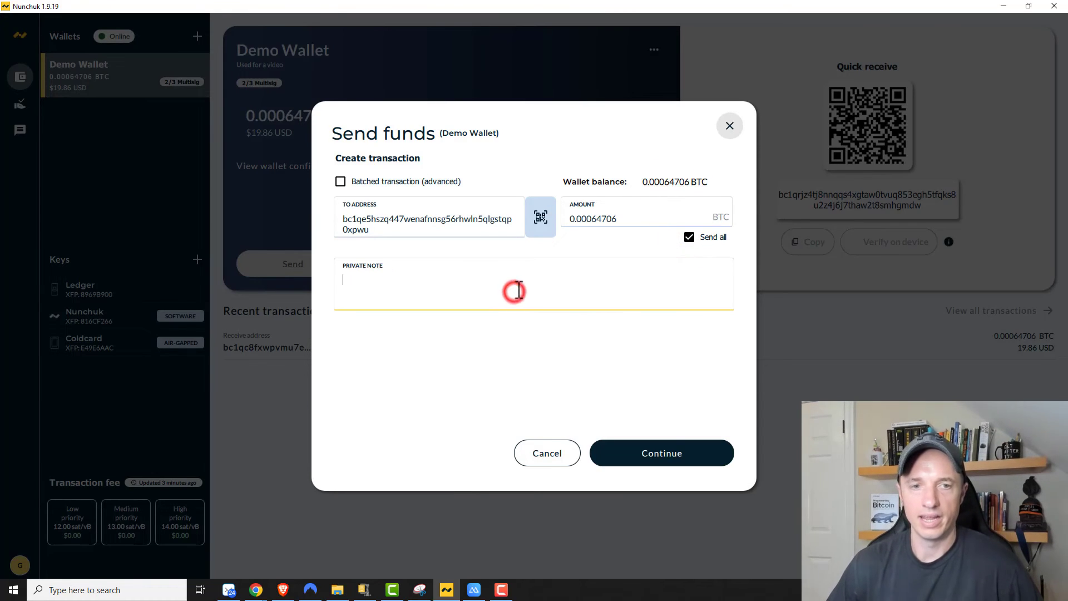
pyautogui.write('Sending to se')
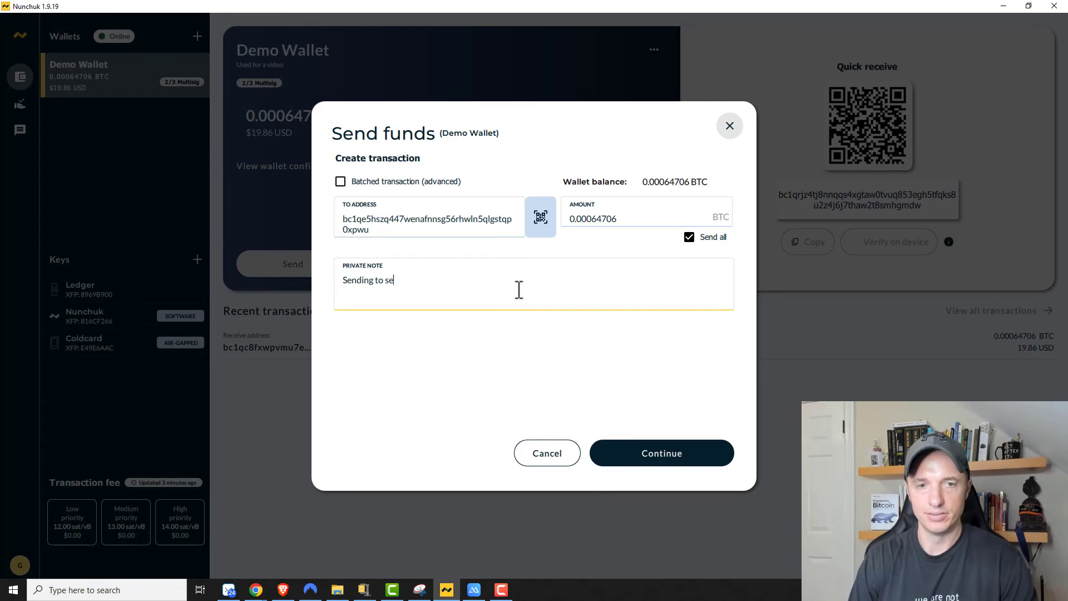
pyautogui.write('lf for demo')
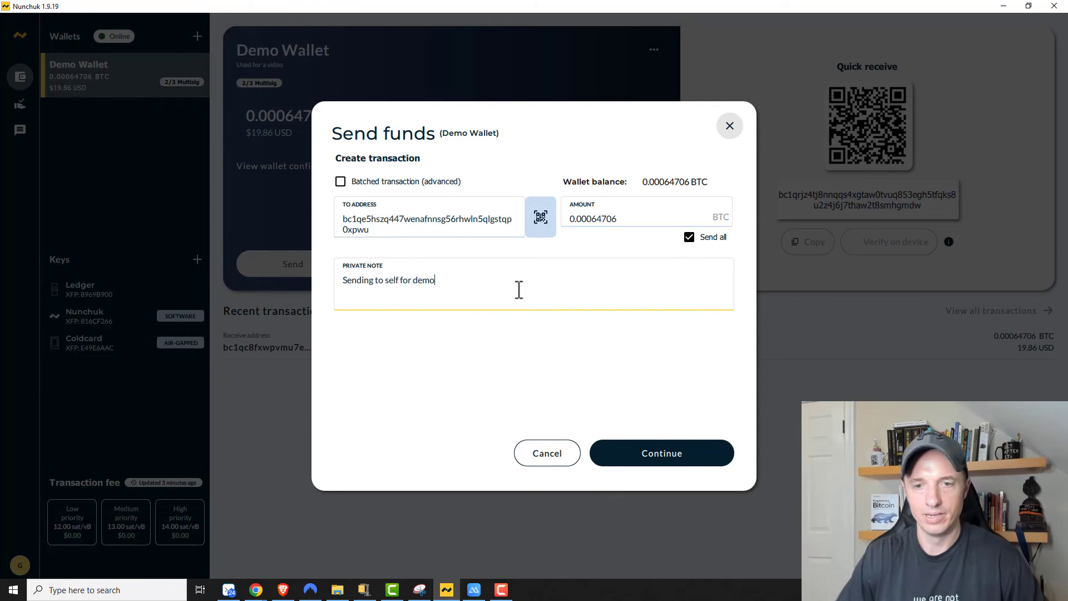
pyautogui.click(705, 457)
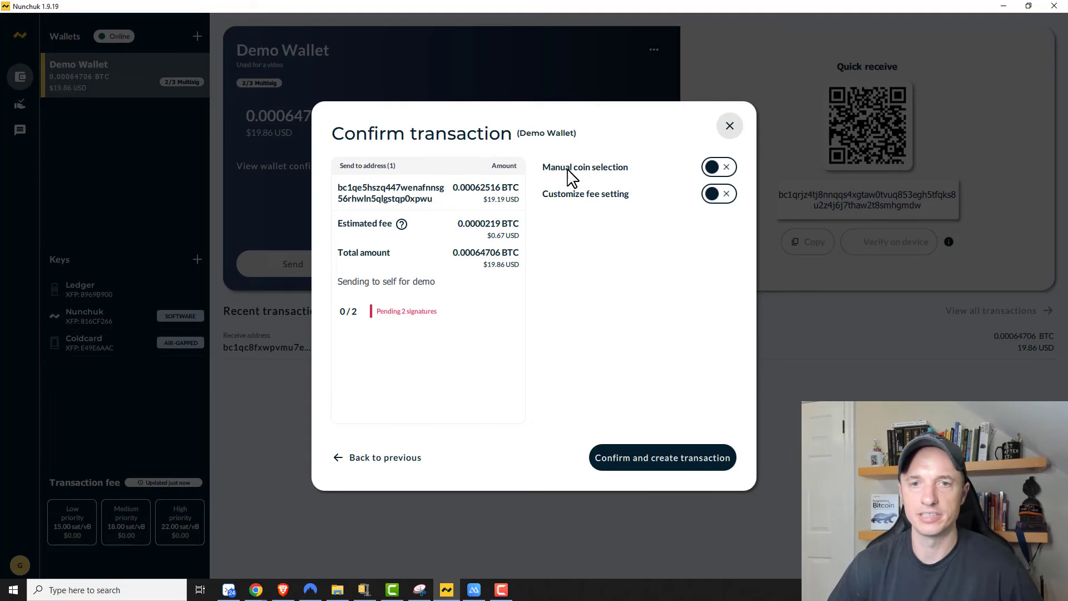
# Step: Toggle the wallet's only coin in manual coin selection, then switch manual selection off
pyautogui.click(715, 166)
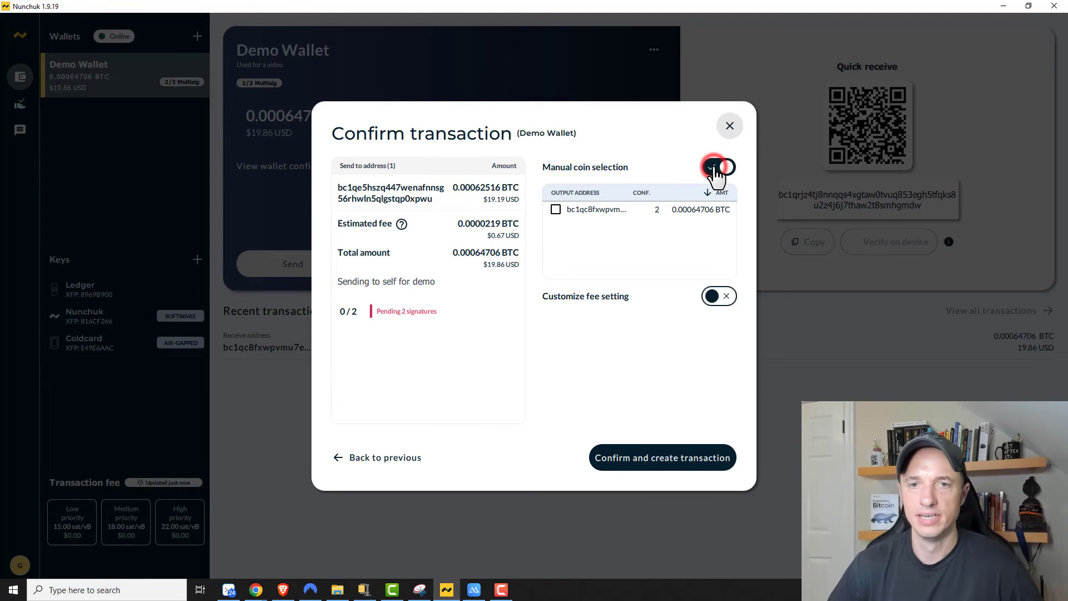
pyautogui.click(555, 210)
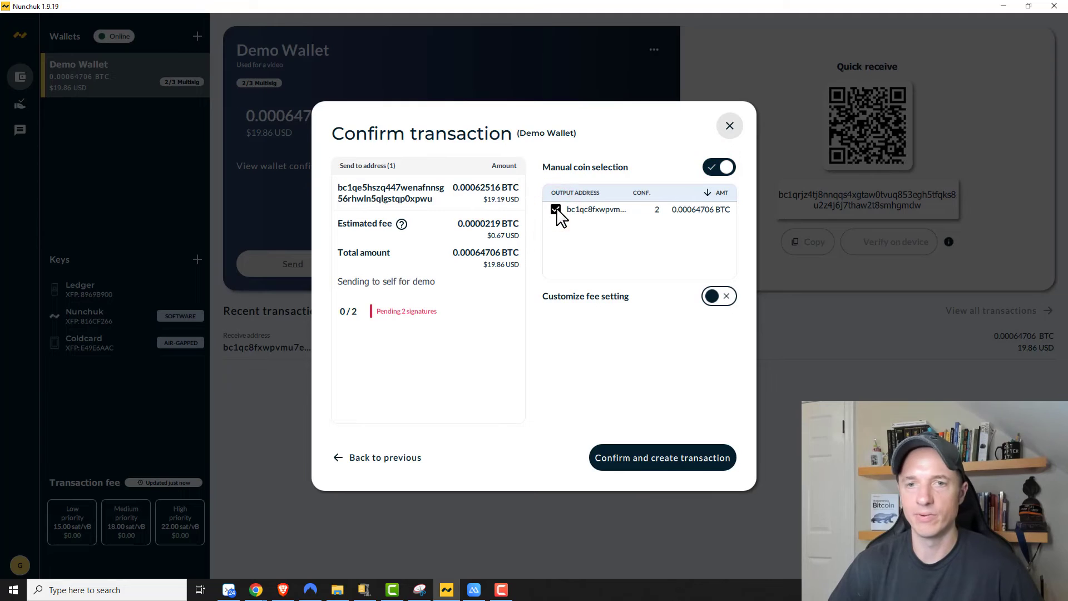
pyautogui.click(556, 210)
pyautogui.click(555, 210)
pyautogui.click(555, 210)
pyautogui.click(556, 211)
pyautogui.click(556, 210)
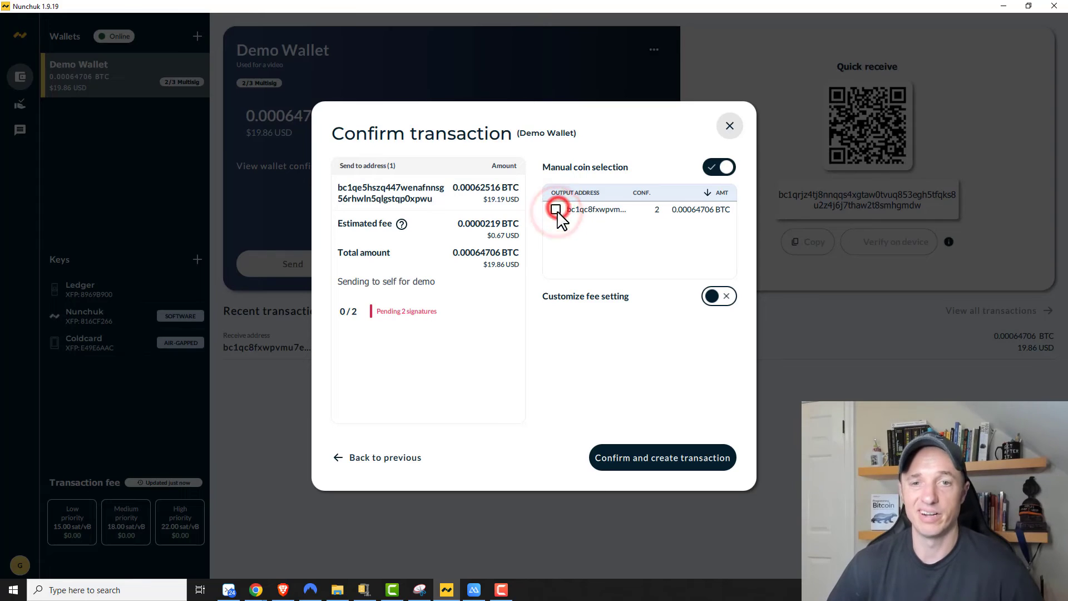
pyautogui.click(717, 168)
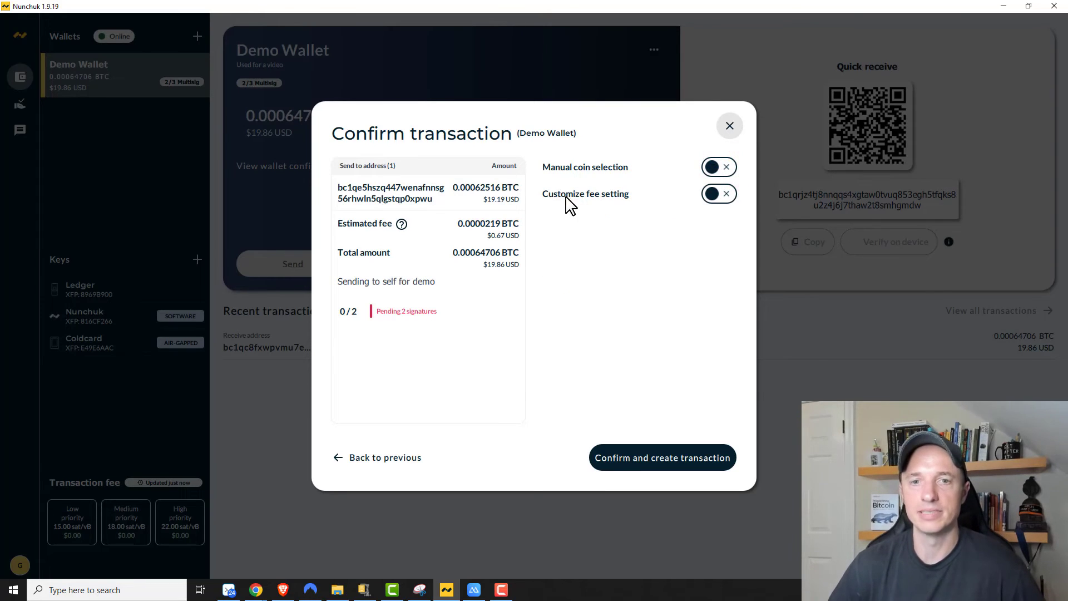
# Step: Enable Customize fee setting with Manual fee rate at 15.00 sat/vB and check mempool.space estimates
pyautogui.click(717, 195)
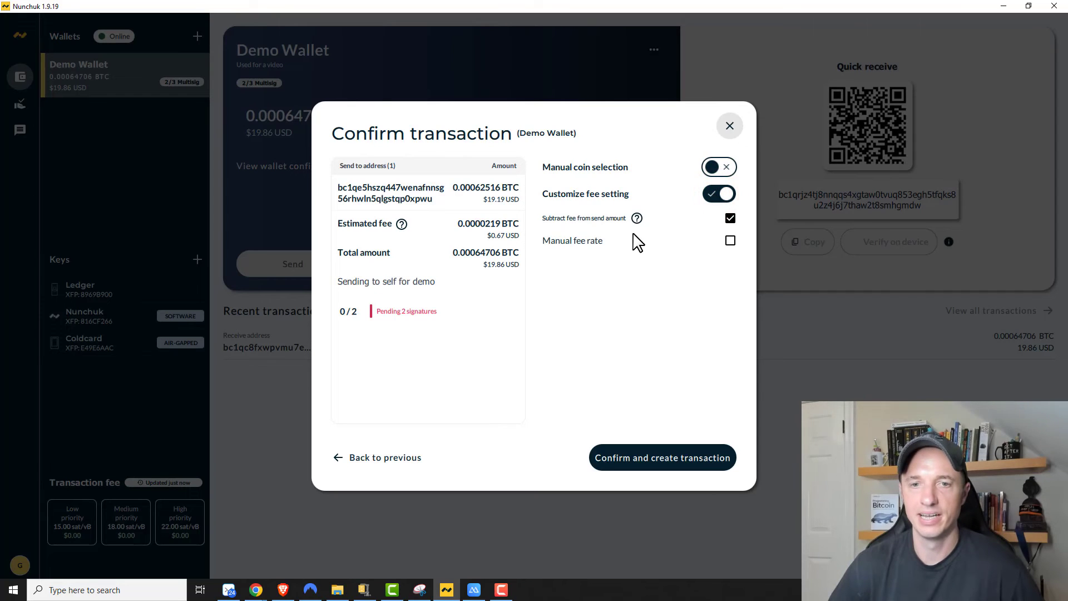
pyautogui.click(730, 241)
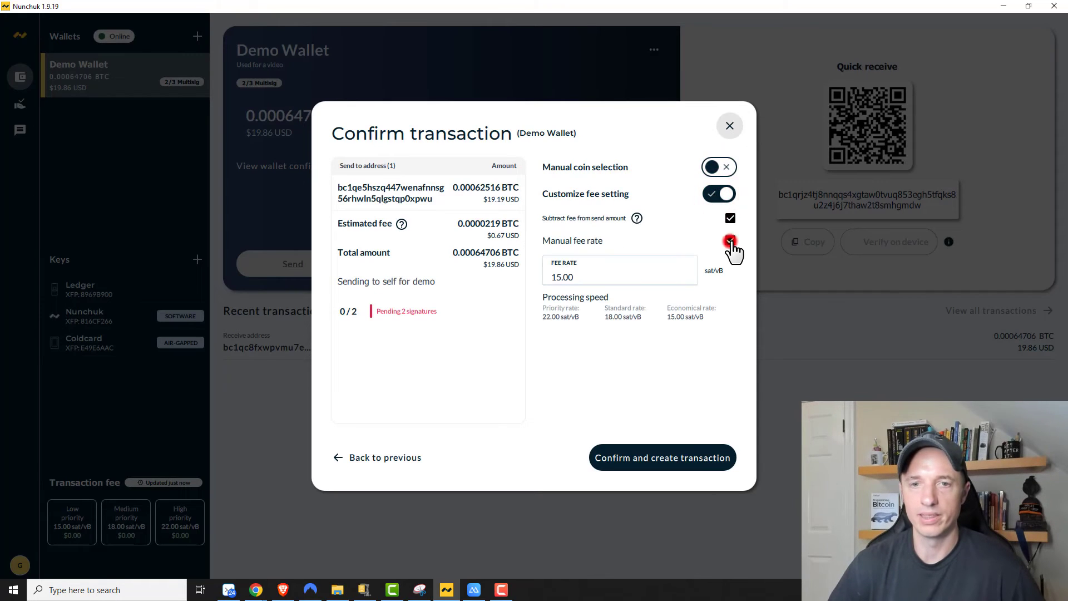
pyautogui.click(256, 592)
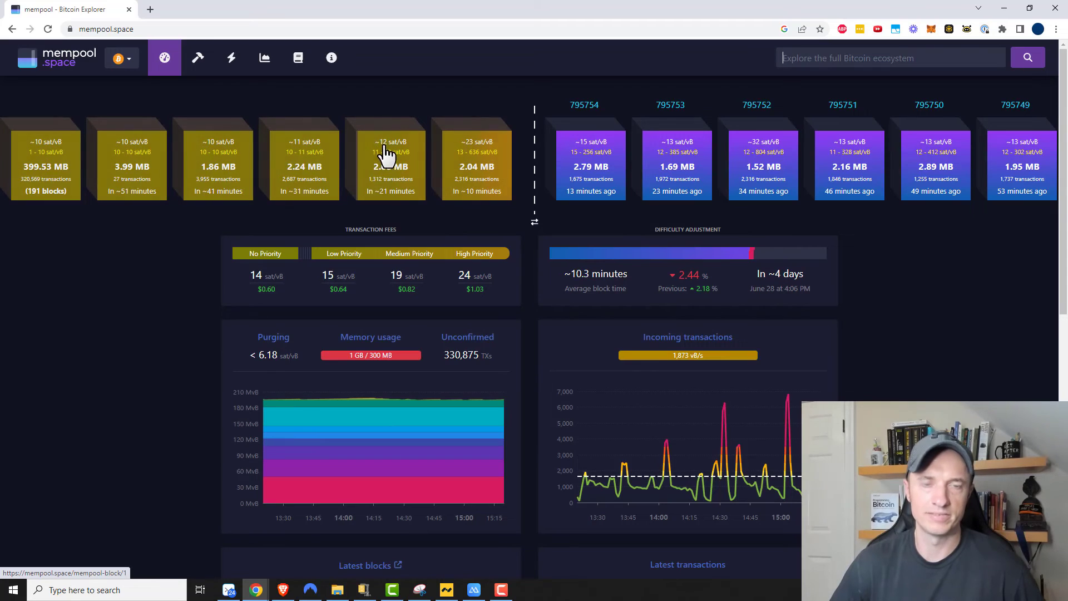
pyautogui.click(1004, 9)
pyautogui.click(588, 275)
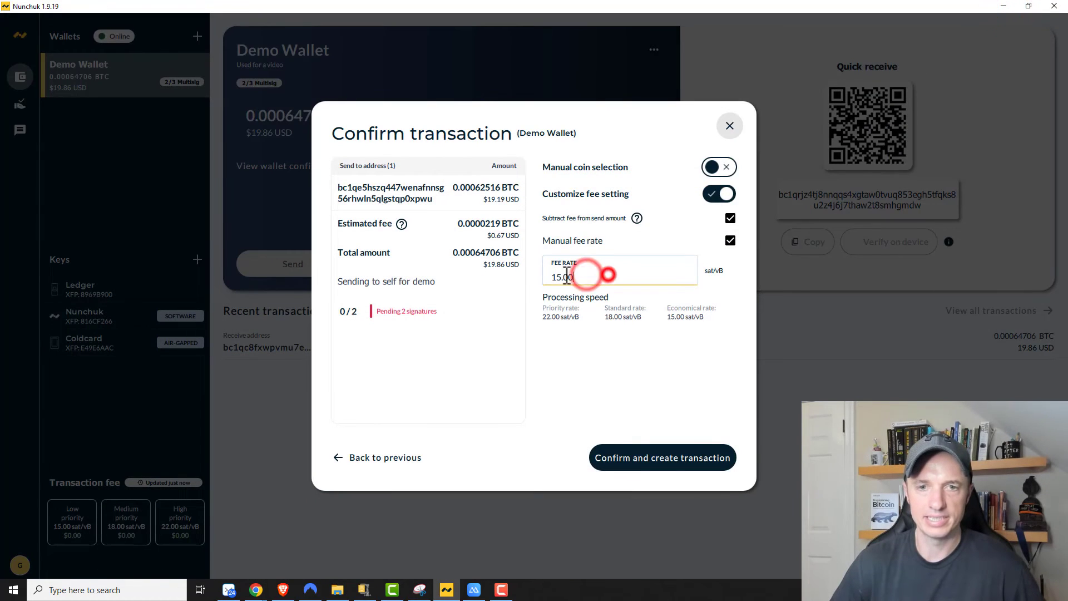
# Step: Replace the 15.00 fee rate with 12 sat/vB and create the transaction
pyautogui.doubleClick(606, 274)
pyautogui.write('12')
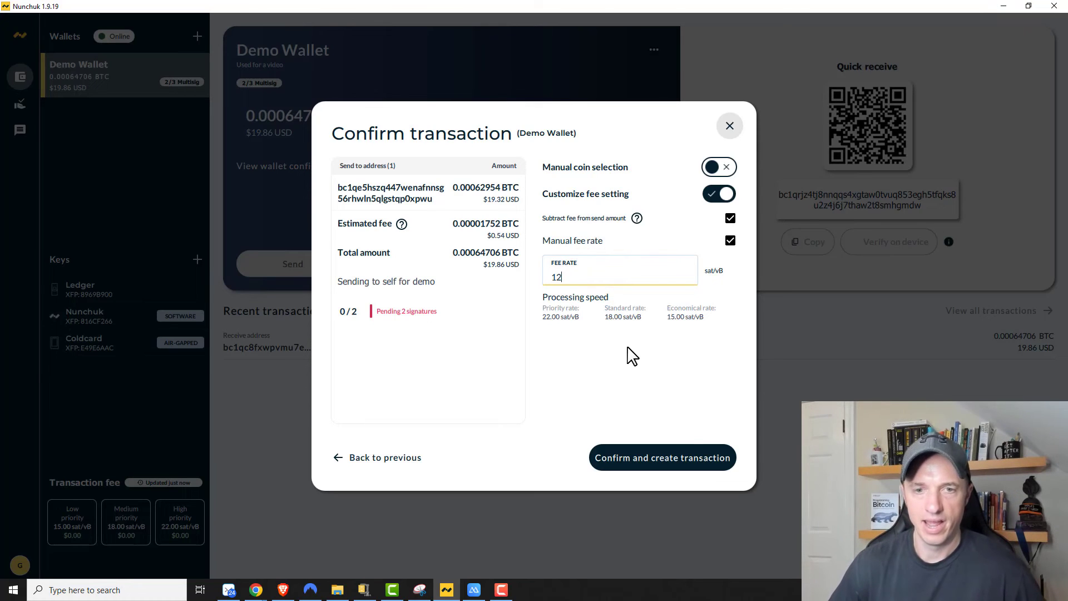
pyautogui.click(672, 465)
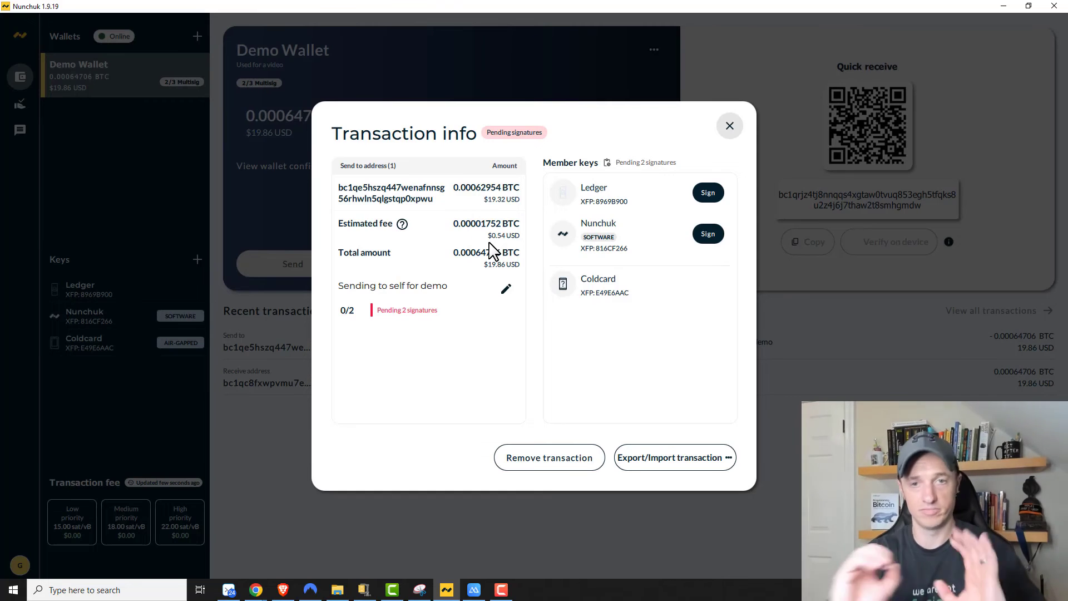
# Step: Sign with the Nunchuk software key, confirm with Yes, and rescan for the Ledger
pyautogui.click(709, 236)
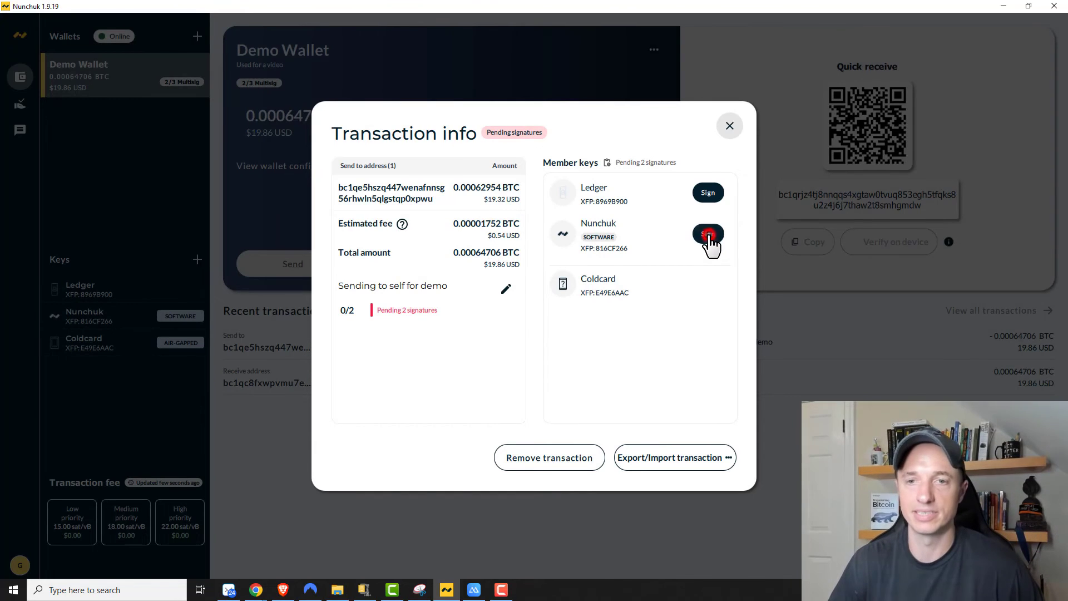
pyautogui.click(575, 327)
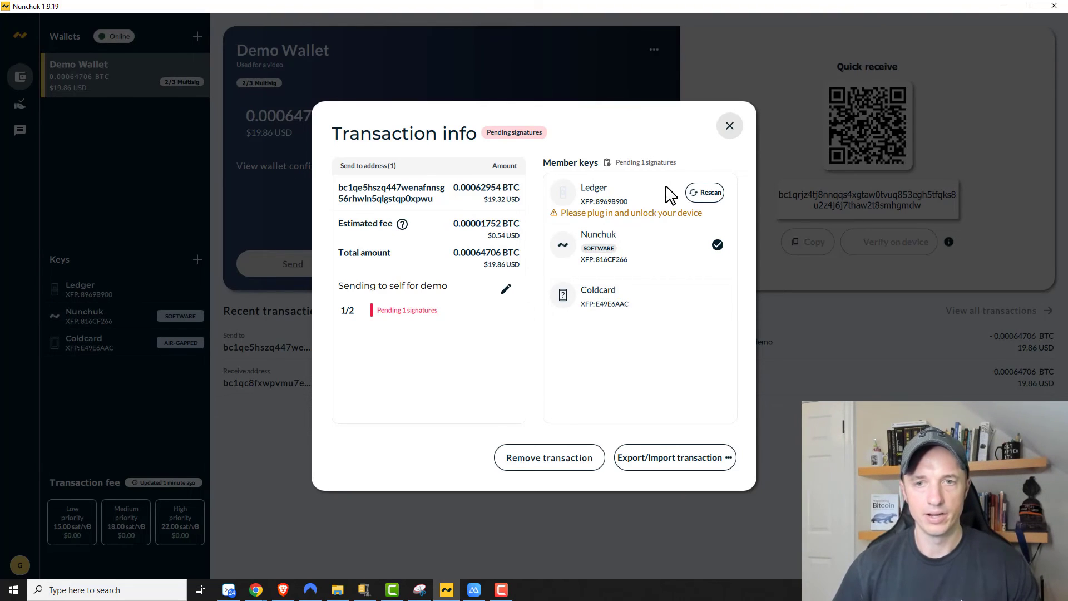
pyautogui.click(711, 192)
# Step: Bring up the phone camera view of the Ledger and sign the transaction with it
pyautogui.click(474, 590)
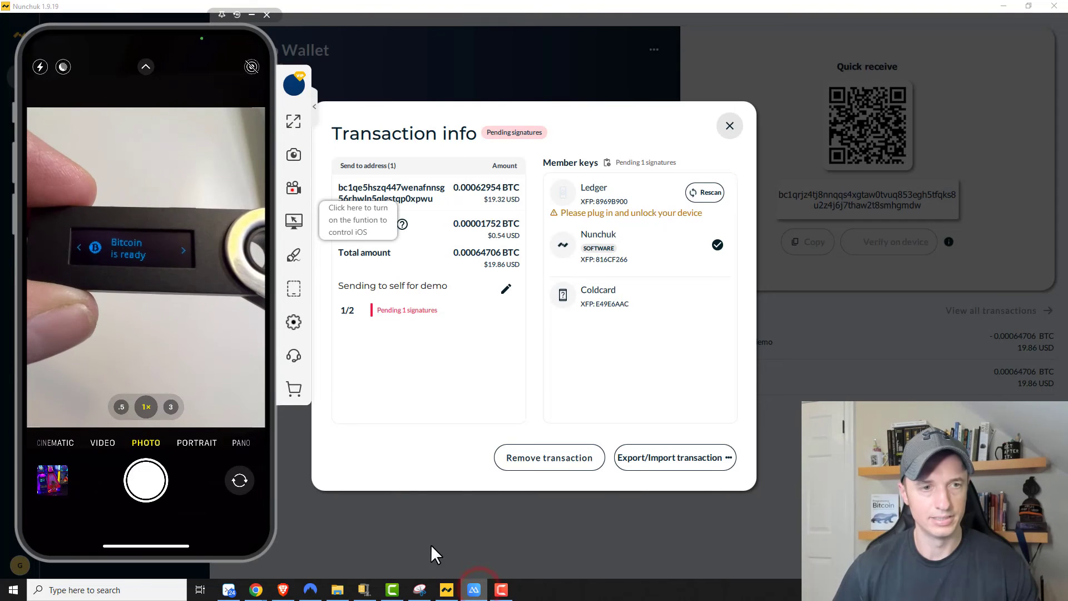
pyautogui.moveTo(201, 29); pyautogui.dragTo(202, 24)
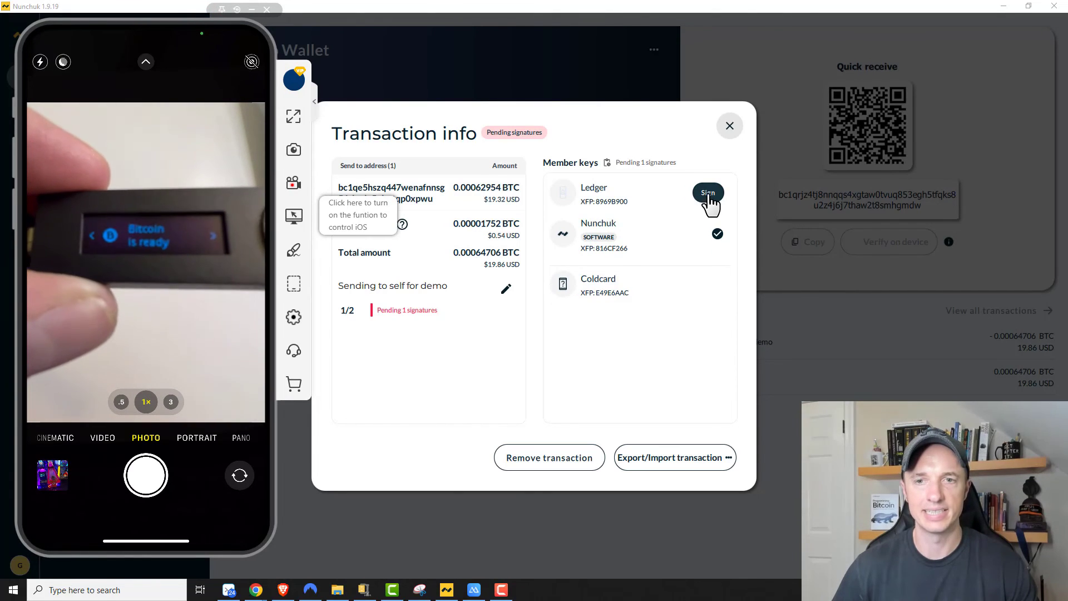
pyautogui.click(710, 195)
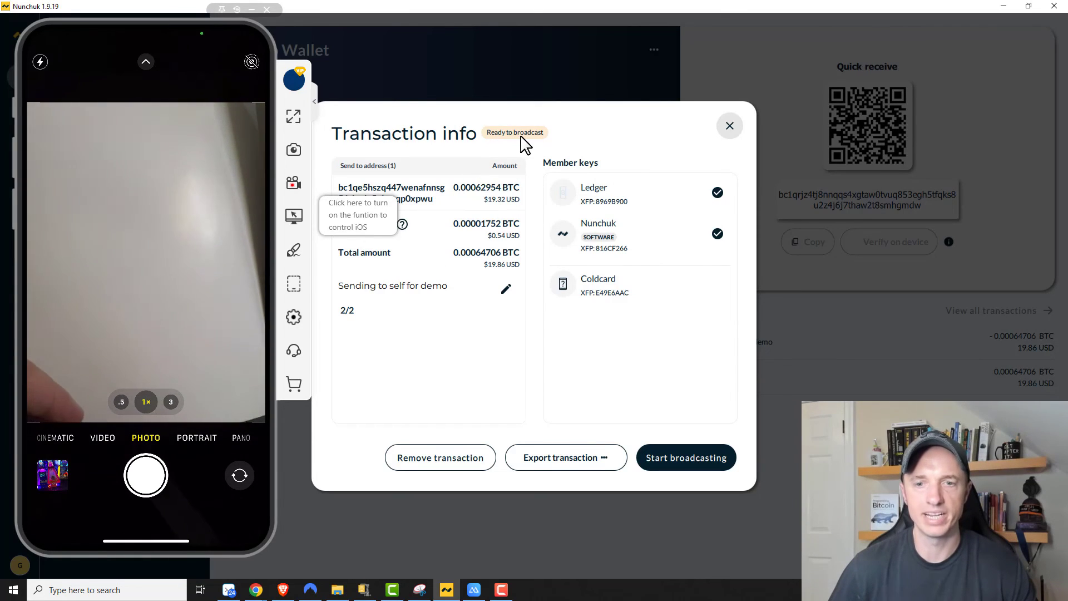
# Step: Broadcast the fully signed transaction and close the phone camera view
pyautogui.click(703, 466)
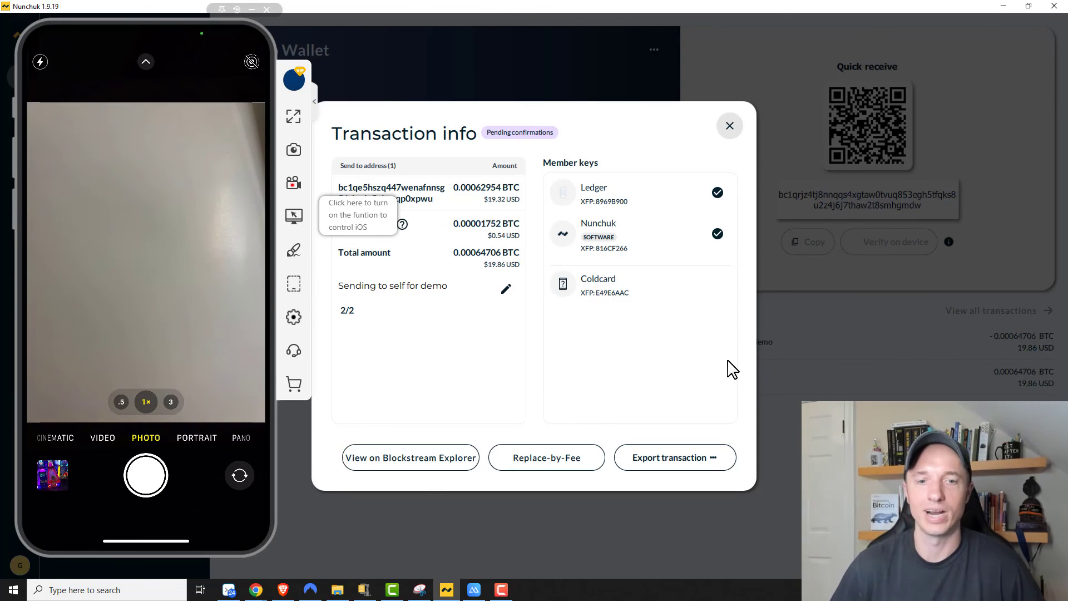
pyautogui.click(220, 55)
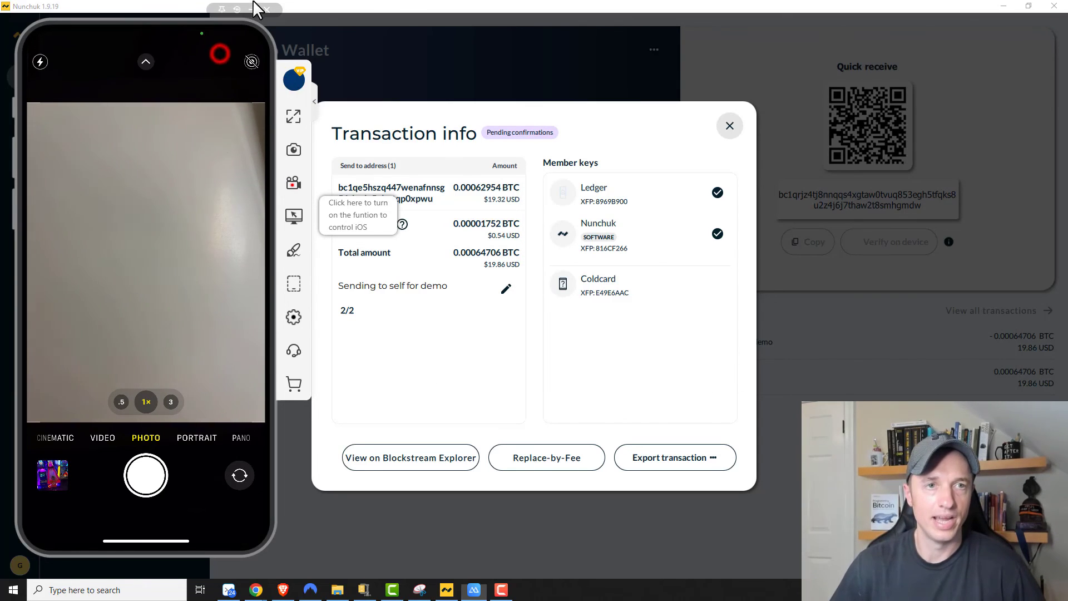
pyautogui.click(253, 8)
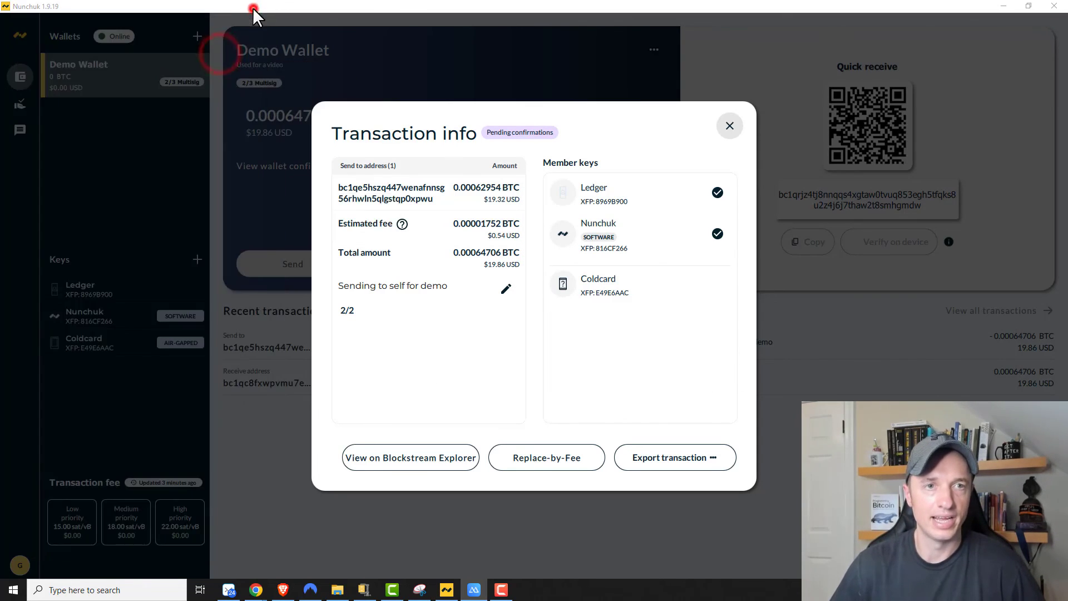
# Step: Open the transaction on Blockstream Explorer and copy its ID from the web address
pyautogui.click(429, 462)
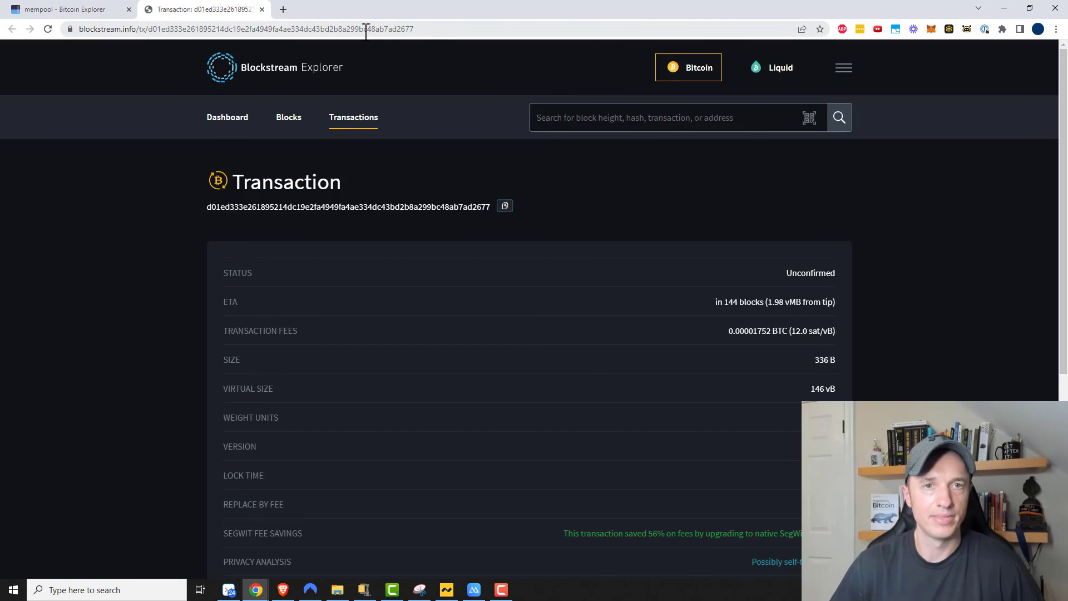
pyautogui.doubleClick(372, 31)
pyautogui.rightClick(389, 32)
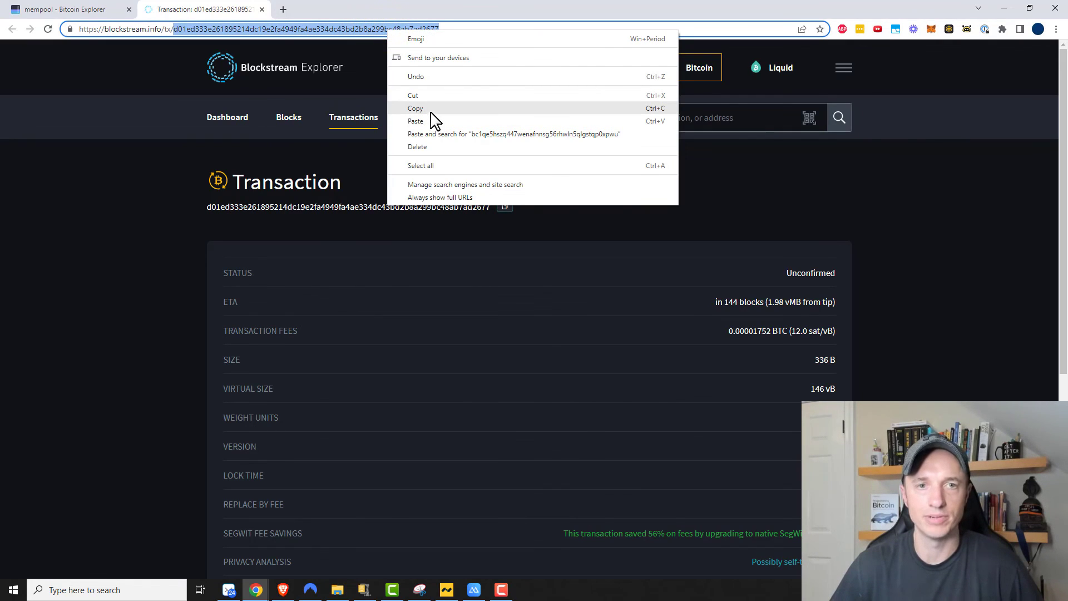
pyautogui.click(427, 110)
pyautogui.click(89, 12)
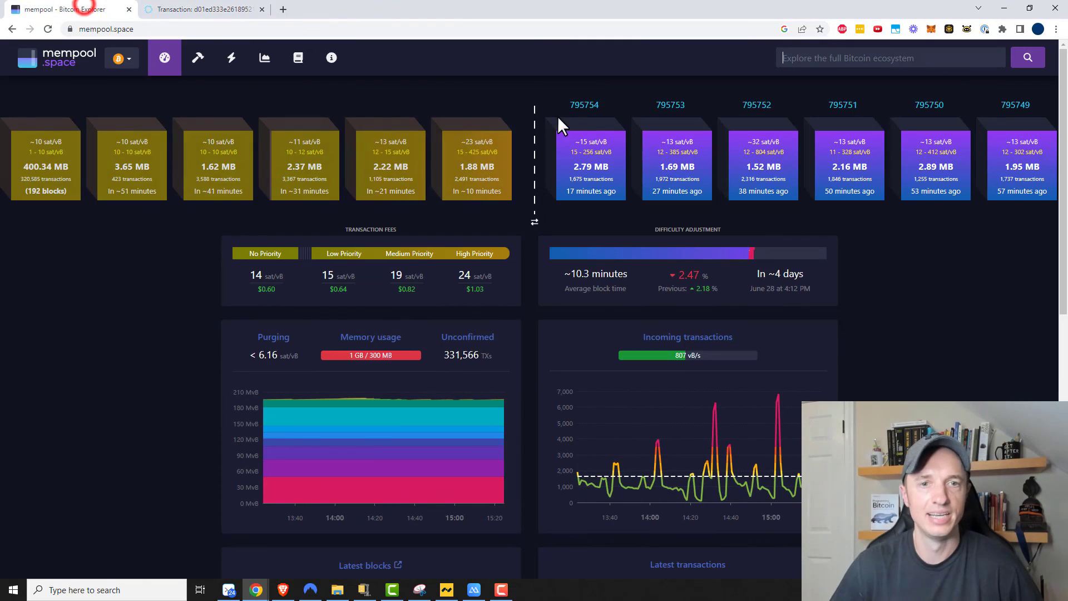
# Step: Search mempool.space for the copied ID and review its 12.0 sat/vB, Multisig 2 of 3 details
pyautogui.click(807, 56)
pyautogui.hotkey('ctrl', 'v')
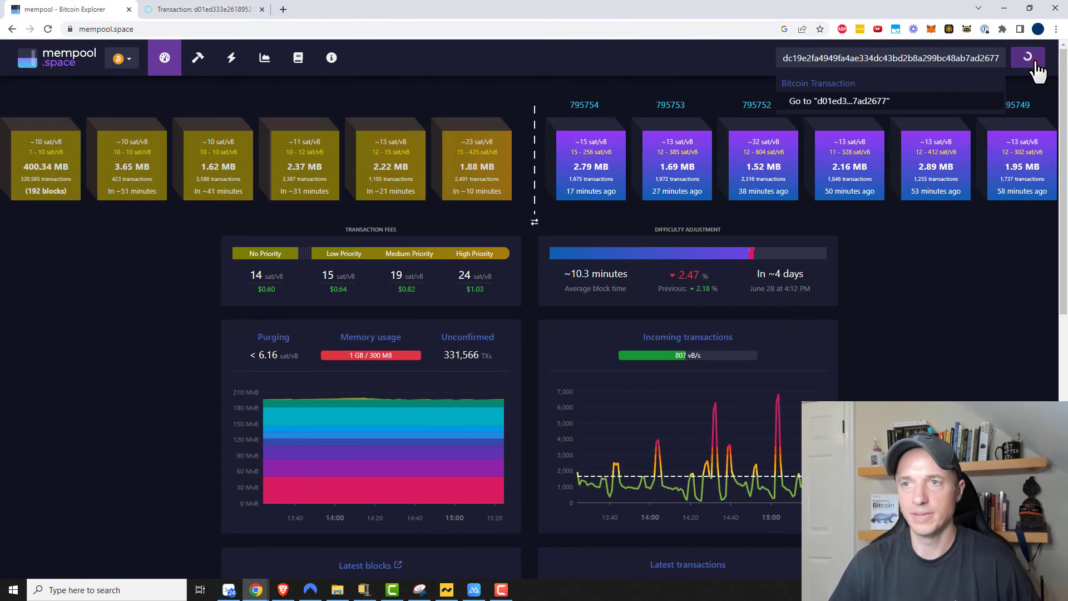
pyautogui.click(1031, 62)
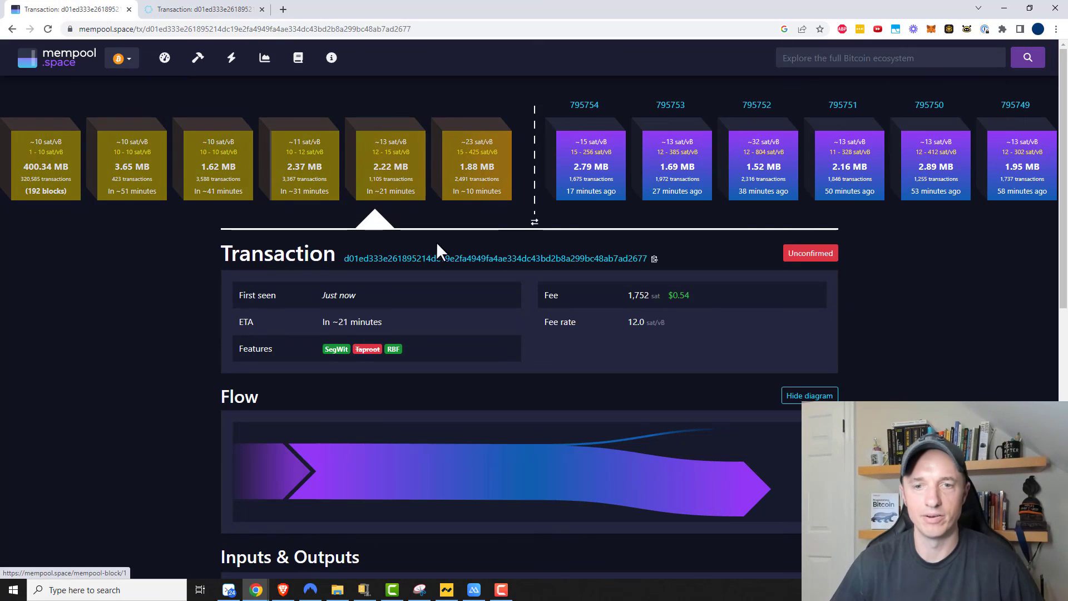
pyautogui.scroll(-3, 499, 362)
pyautogui.scroll(-2, 643, 334)
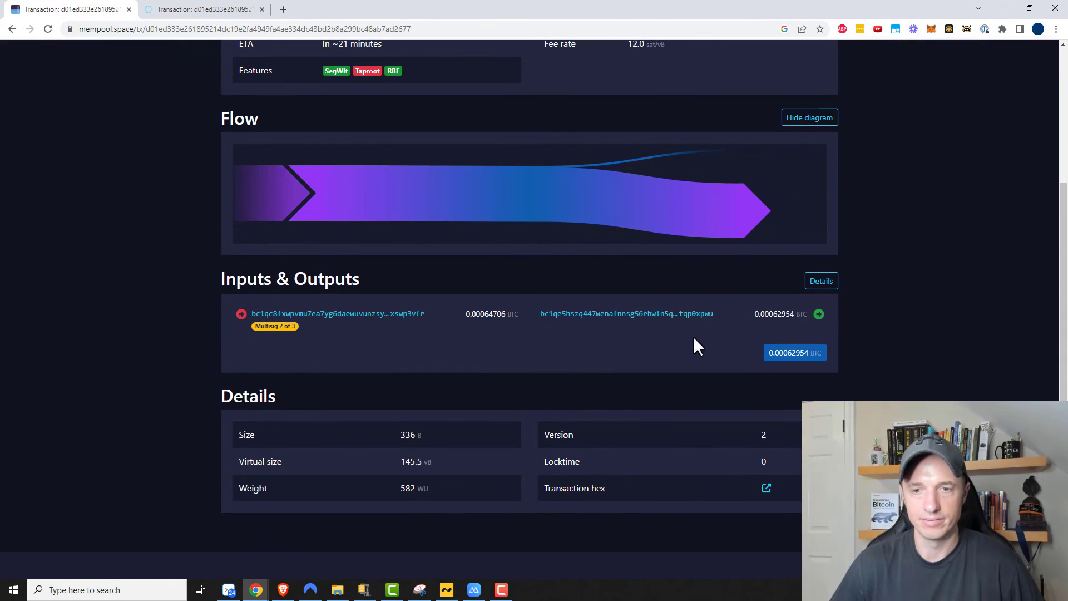
pyautogui.scroll(3, 573, 328)
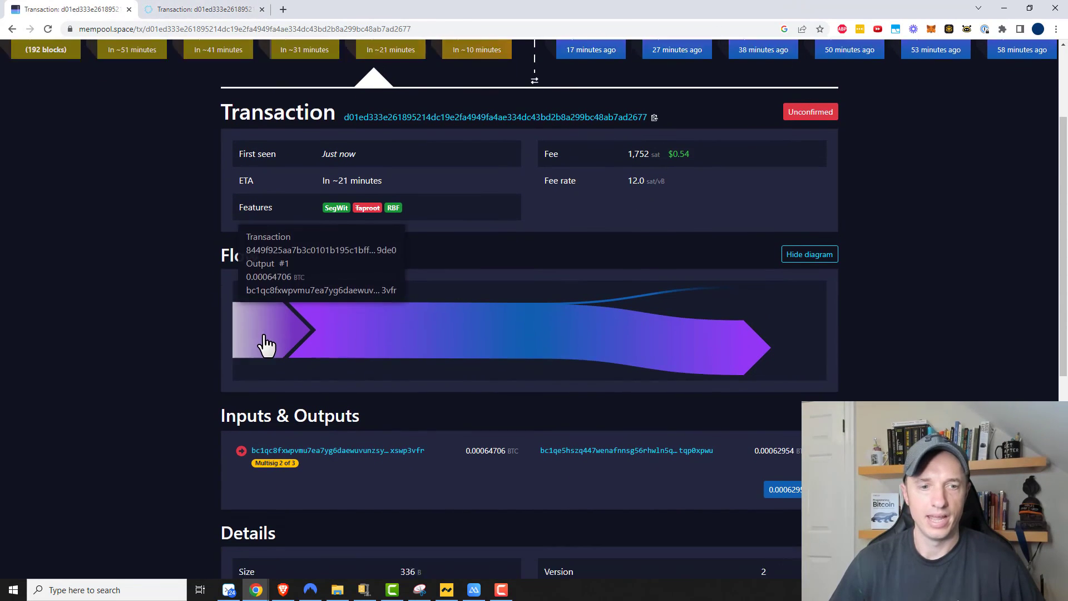
pyautogui.scroll(-1, 262, 344)
pyautogui.moveTo(257, 438); pyautogui.dragTo(295, 439)
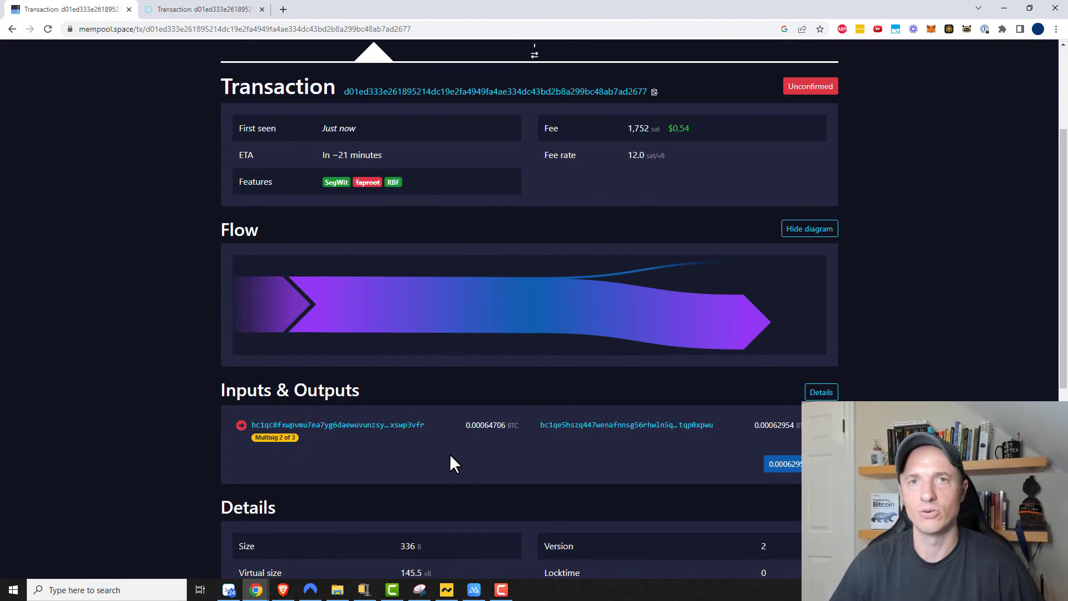
# Step: Bring Nunchuk back to the transaction's pending-confirmation details
pyautogui.click(447, 589)
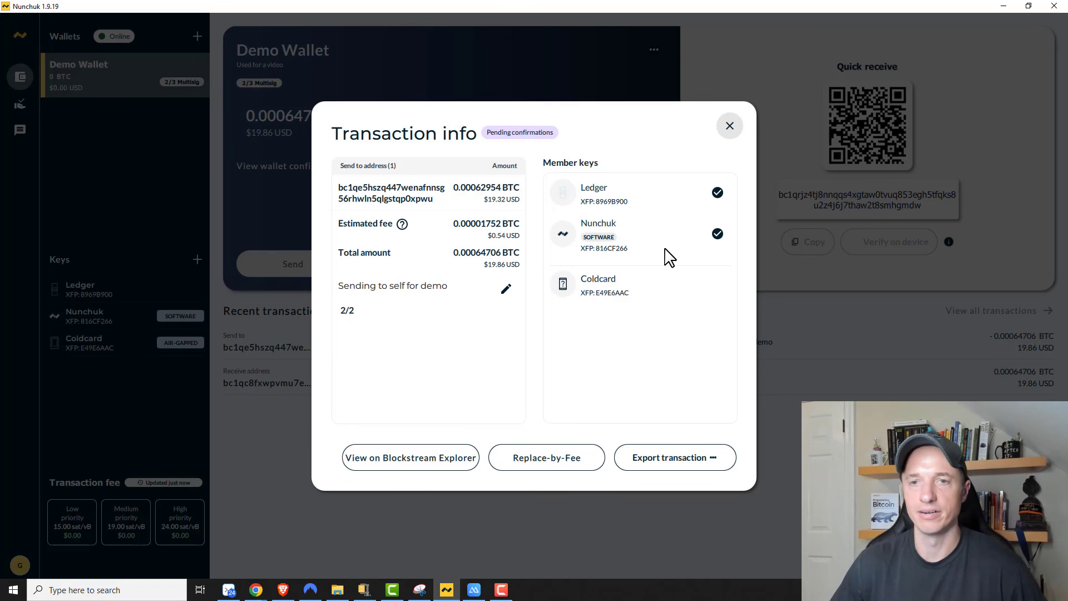
# Step: Close the transaction details so the Demo Wallet home shows the 0.00064706 BTC send pending confirmations
pyautogui.click(729, 127)
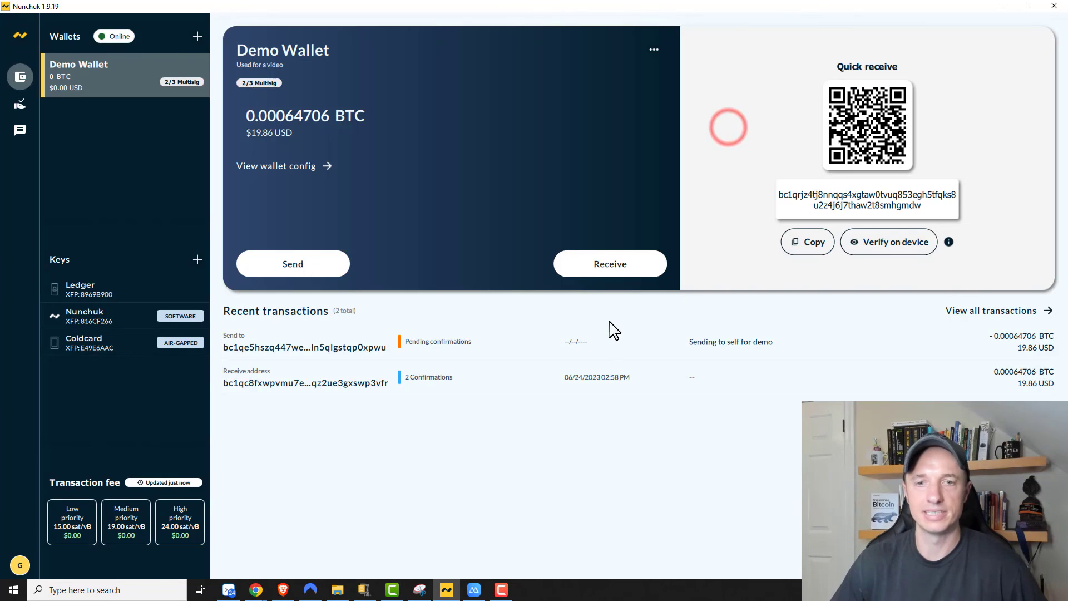